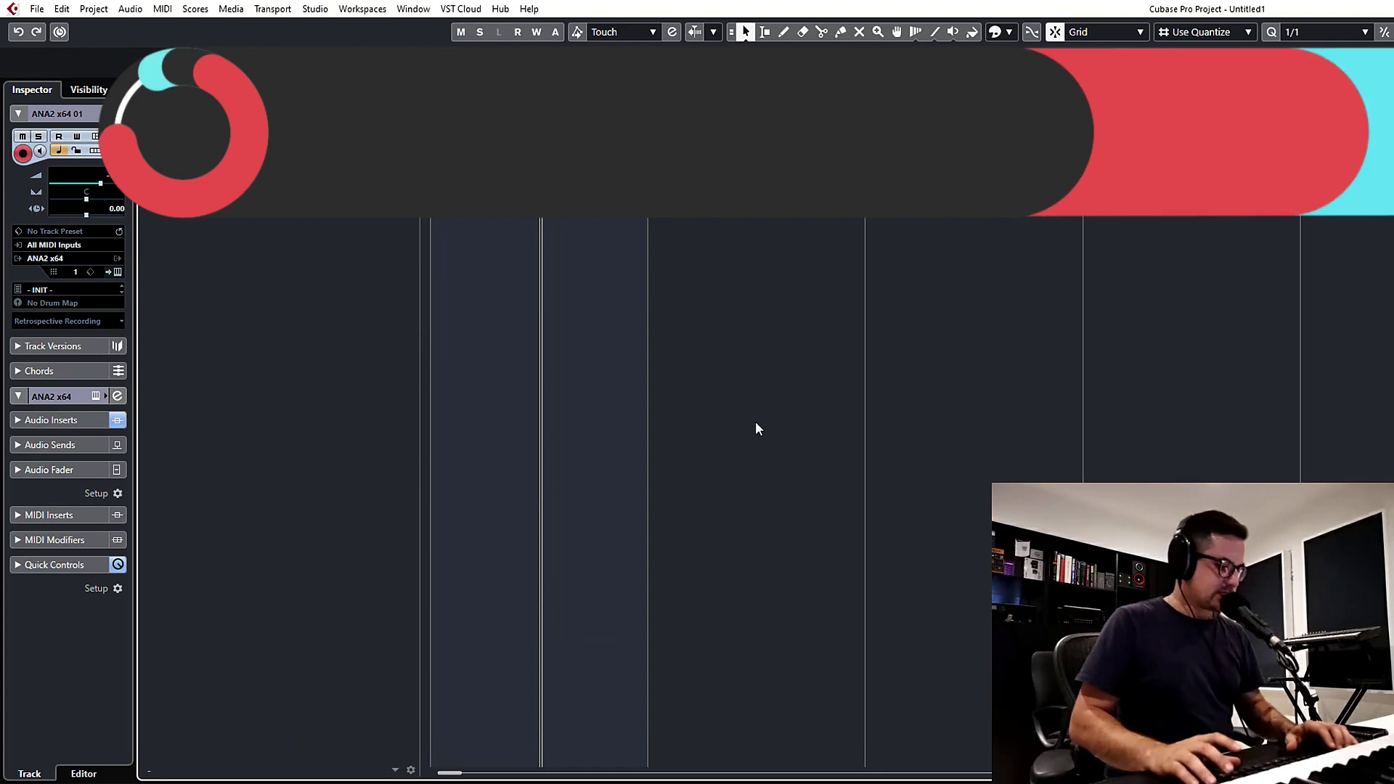
# - Play back the ANA2 x64 01 part from the start of the project
pyautogui.press('h')
pyautogui.press('h')
pyautogui.press('h')
pyautogui.press('h')
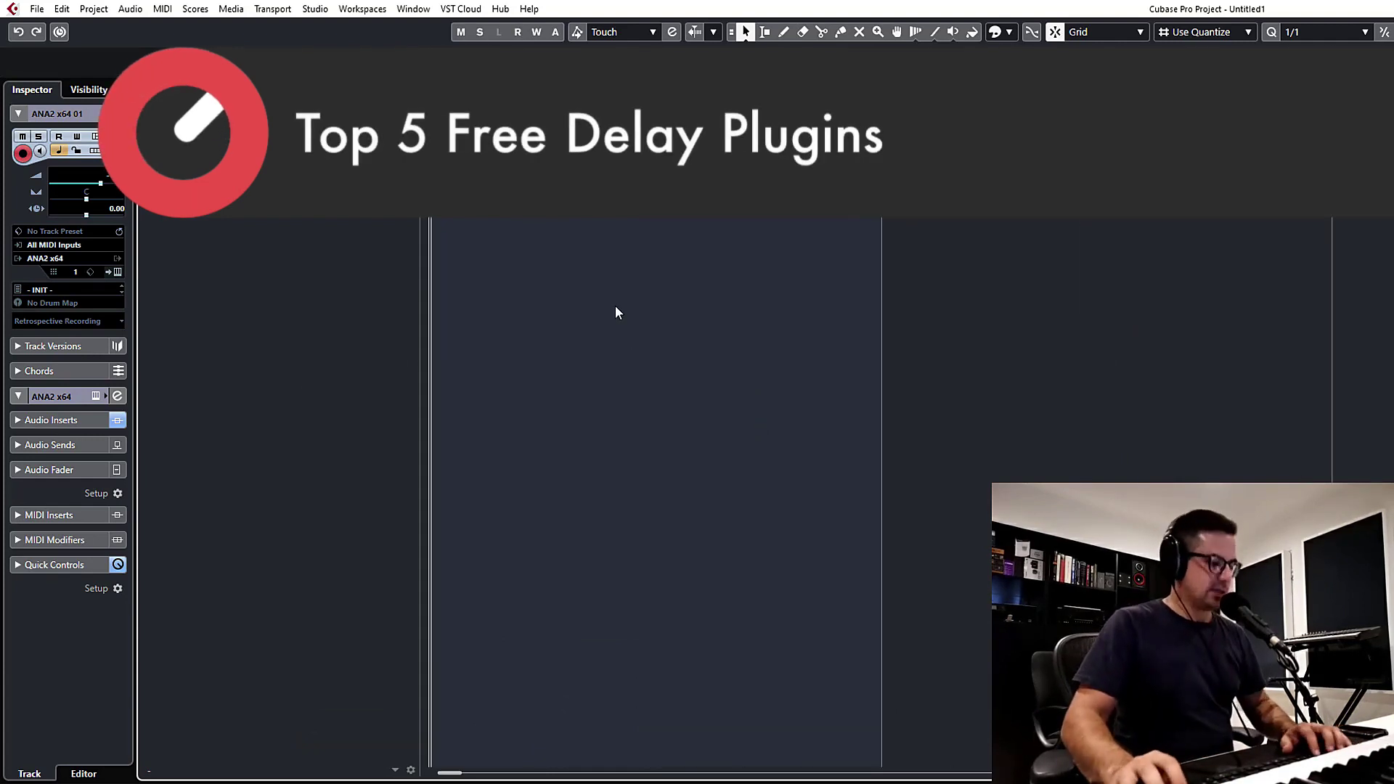
pyautogui.press('g')
pyautogui.press('g')
pyautogui.press('g')
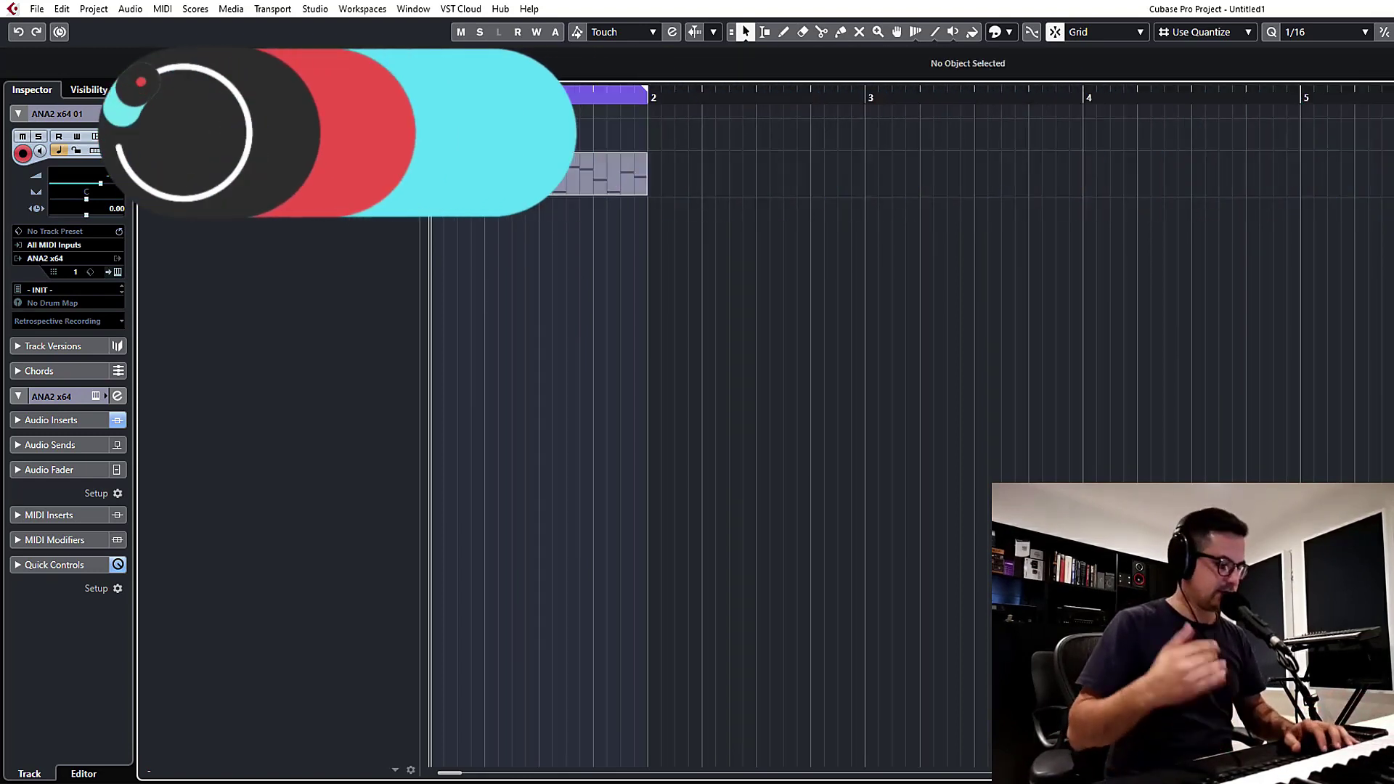
pyautogui.press('space')
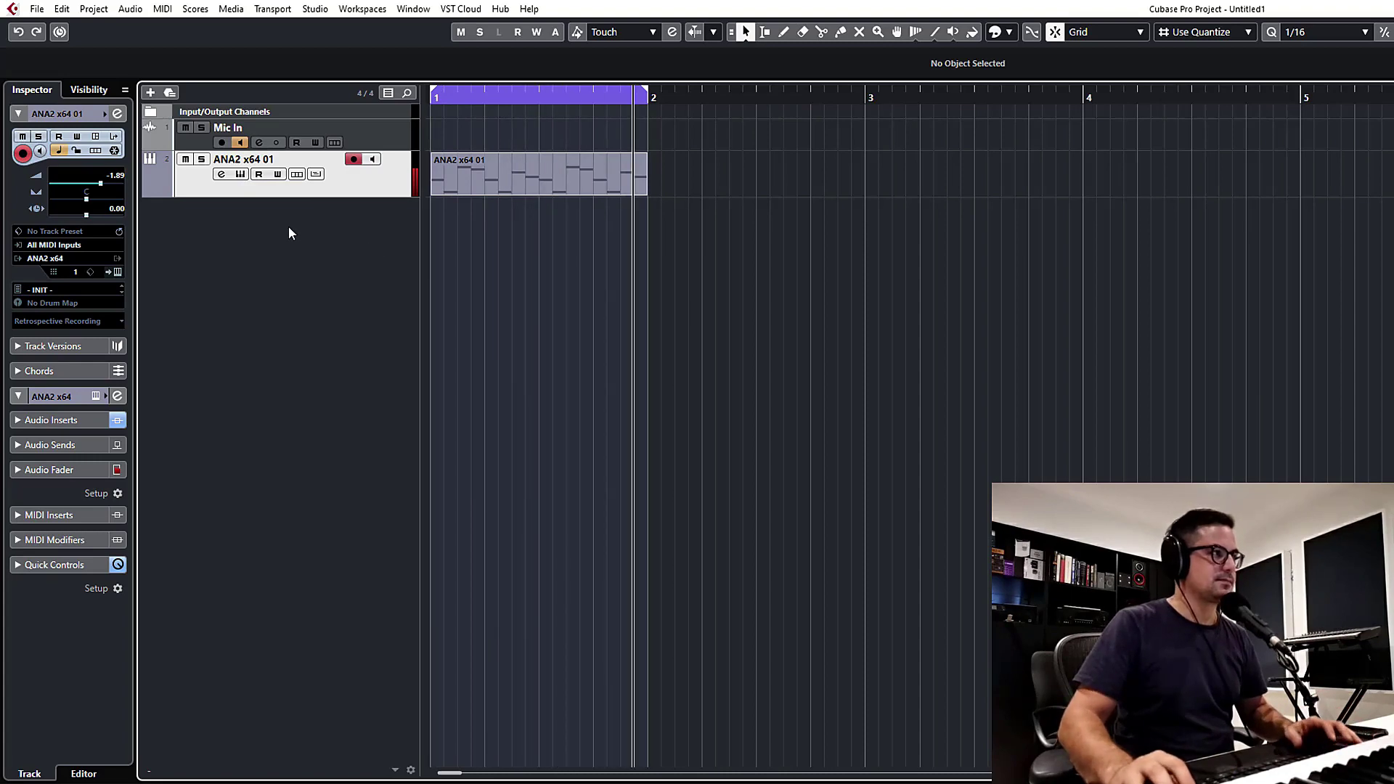
# - Open the kHs Delay insert from the ANA2 track's channel settings, leaving only the plugin window open, and turn its Duck down to zero
pyautogui.click(223, 174)
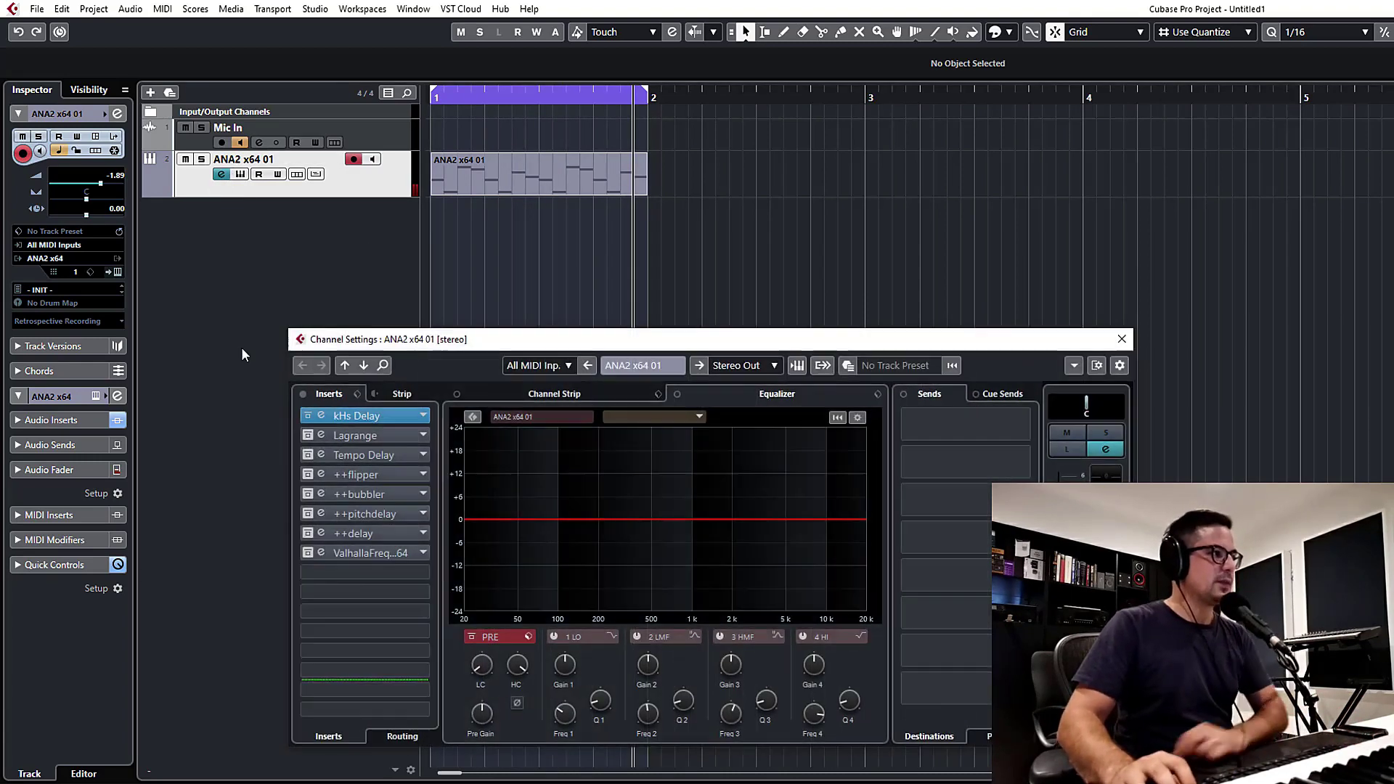
pyautogui.moveTo(416, 347); pyautogui.dragTo(544, 283)
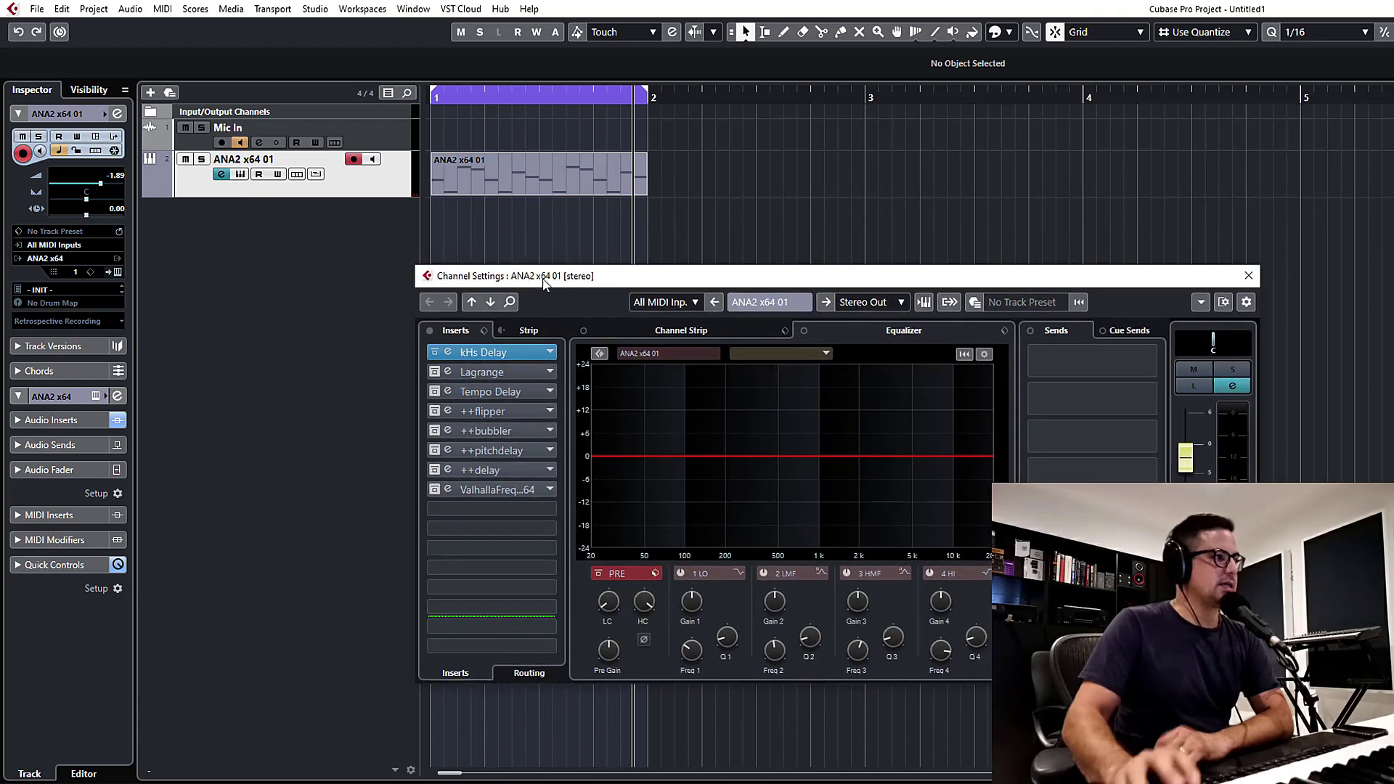
pyautogui.doubleClick(453, 353)
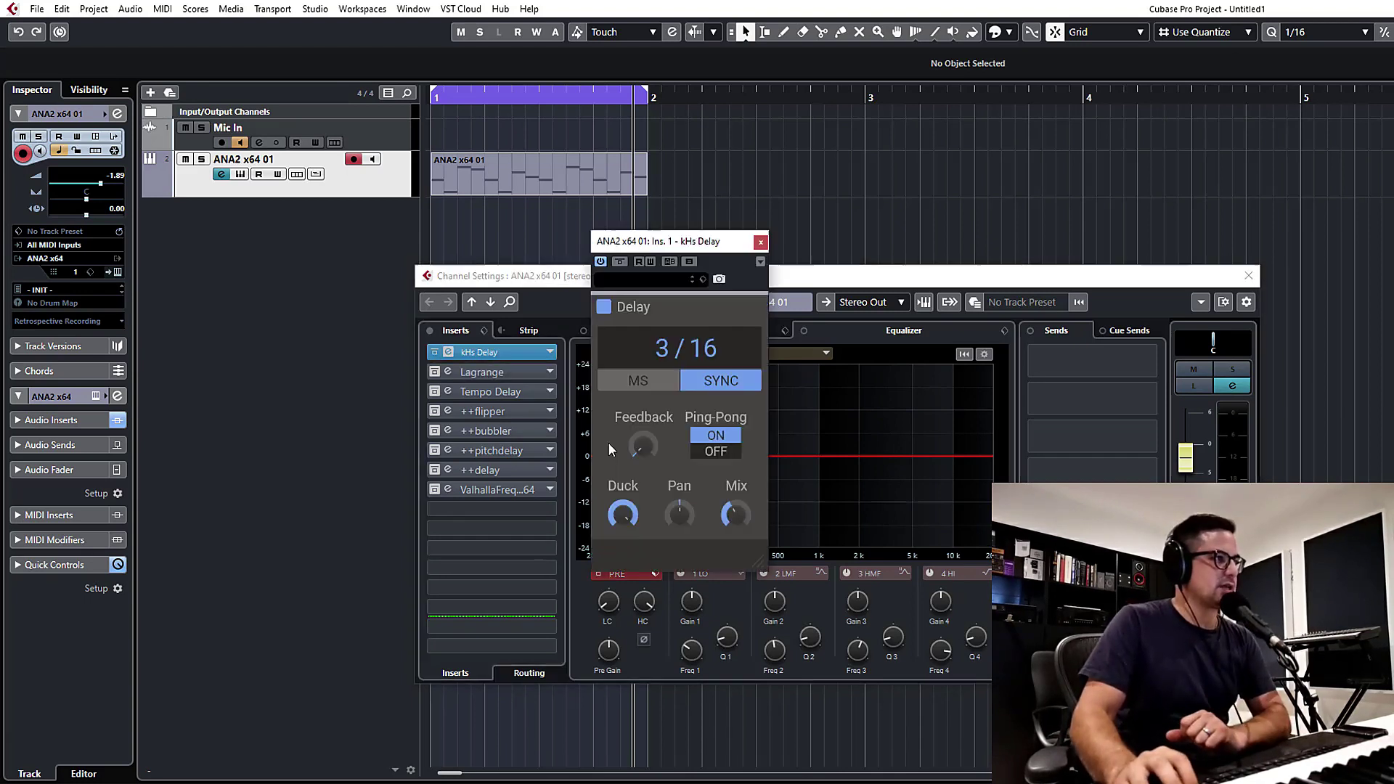
pyautogui.moveTo(653, 241); pyautogui.dragTo(255, 264)
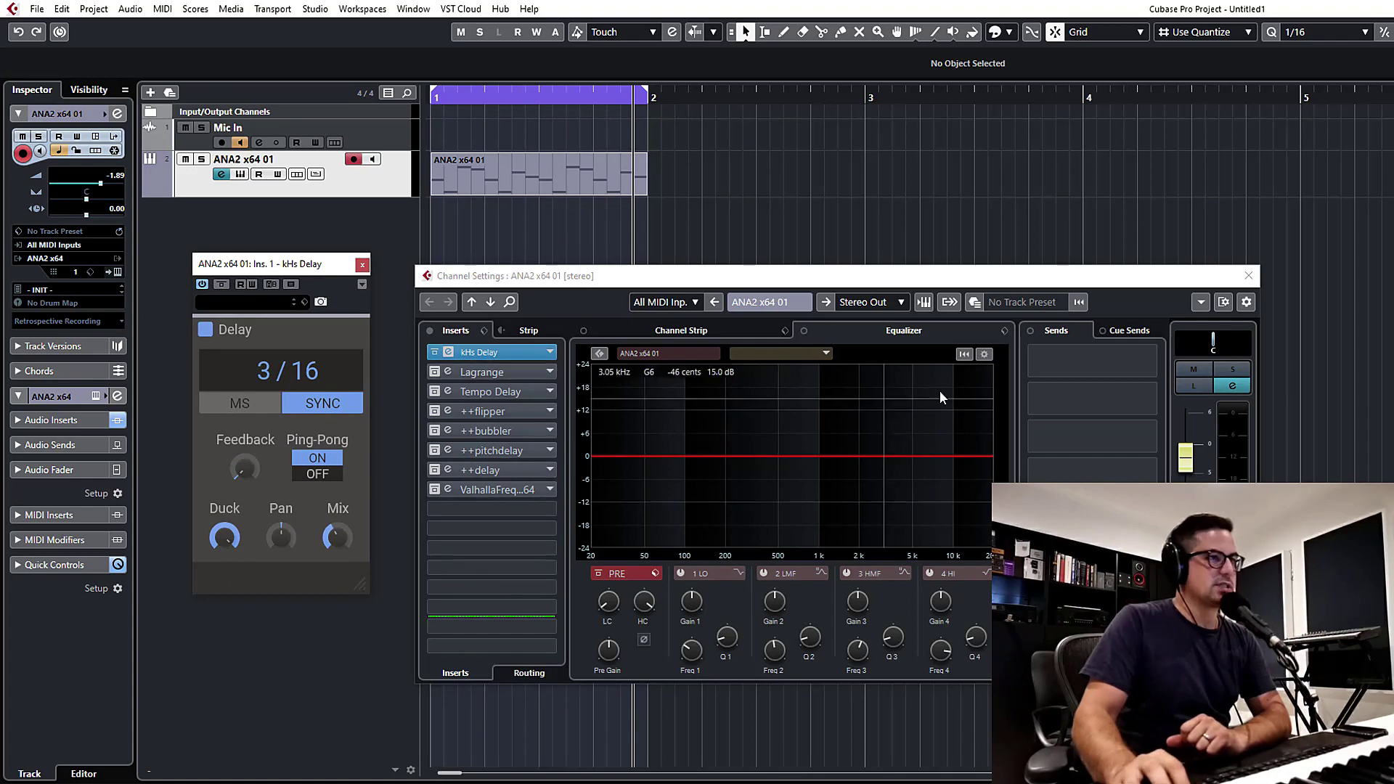
pyautogui.click(1249, 276)
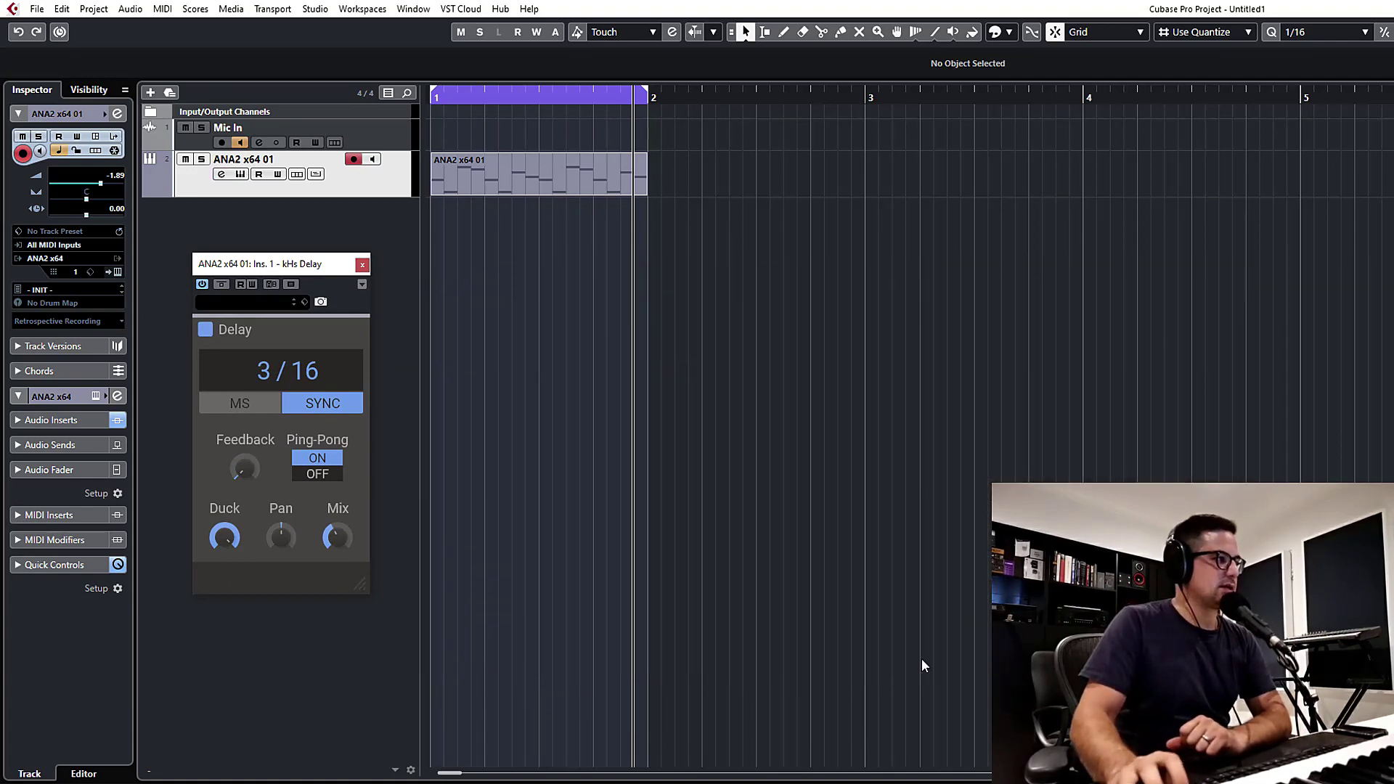
pyautogui.moveTo(317, 267); pyautogui.dragTo(446, 299)
pyautogui.moveTo(361, 577); pyautogui.dragTo(357, 544)
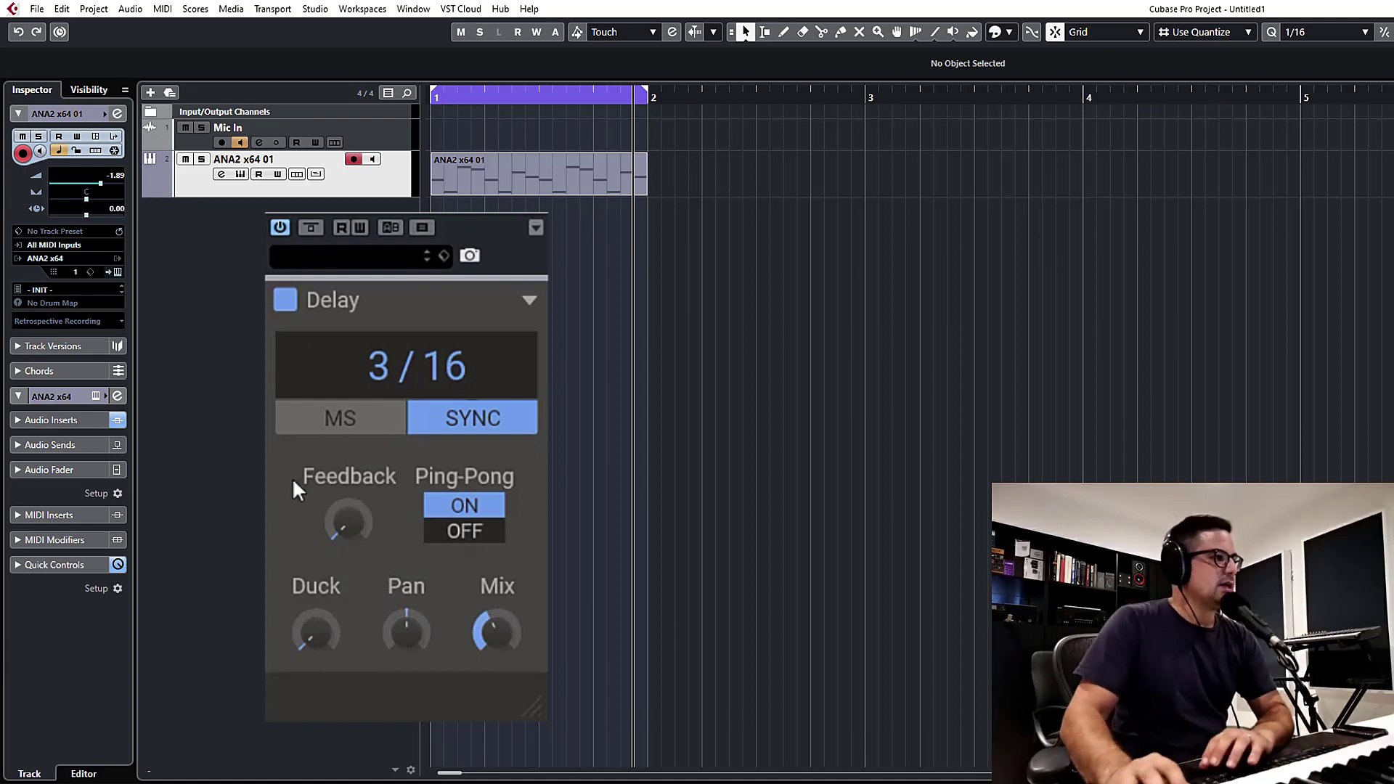
# - Toggle kHs Delay's timing between MS and SYNC and Ping-Pong off and on, and raise Feedback to a bit under halfway
pyautogui.click(366, 423)
pyautogui.click(459, 415)
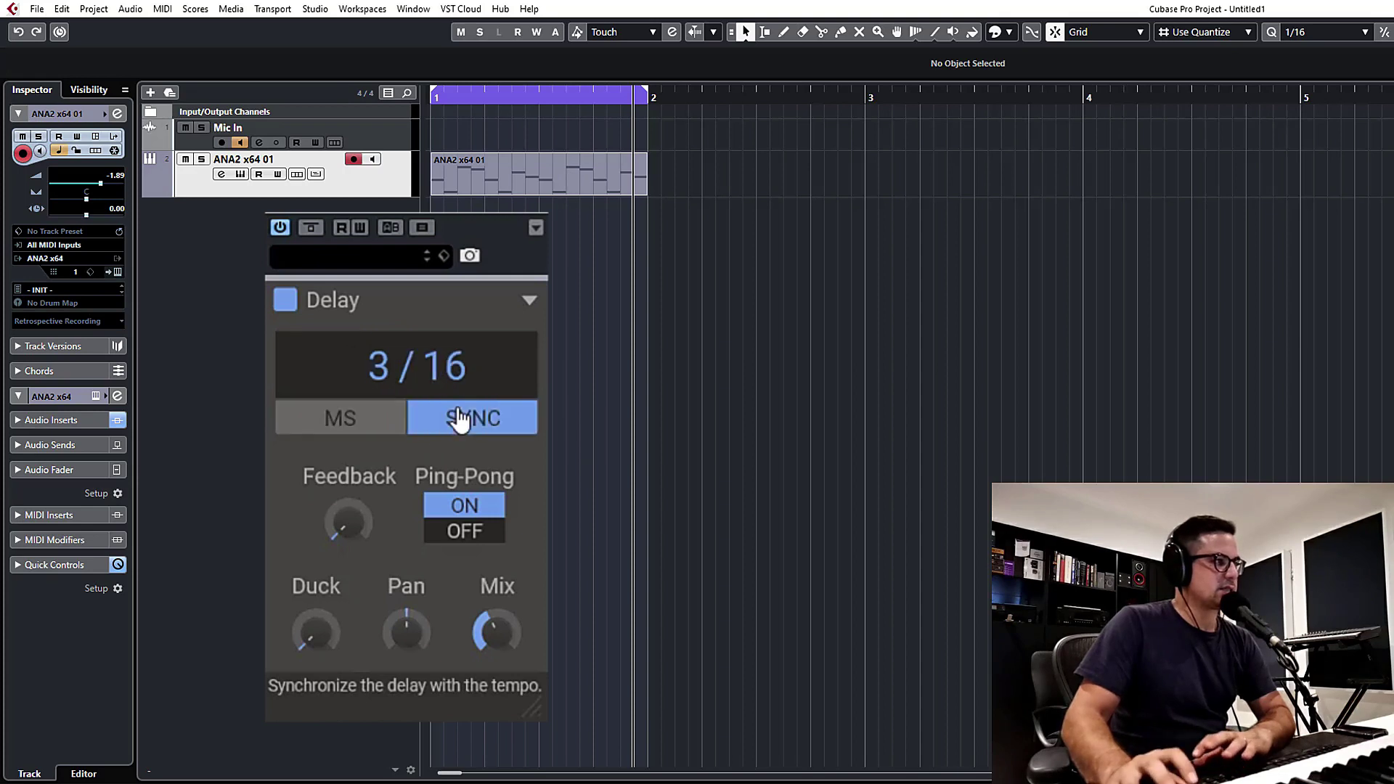
pyautogui.click(465, 539)
pyautogui.click(466, 511)
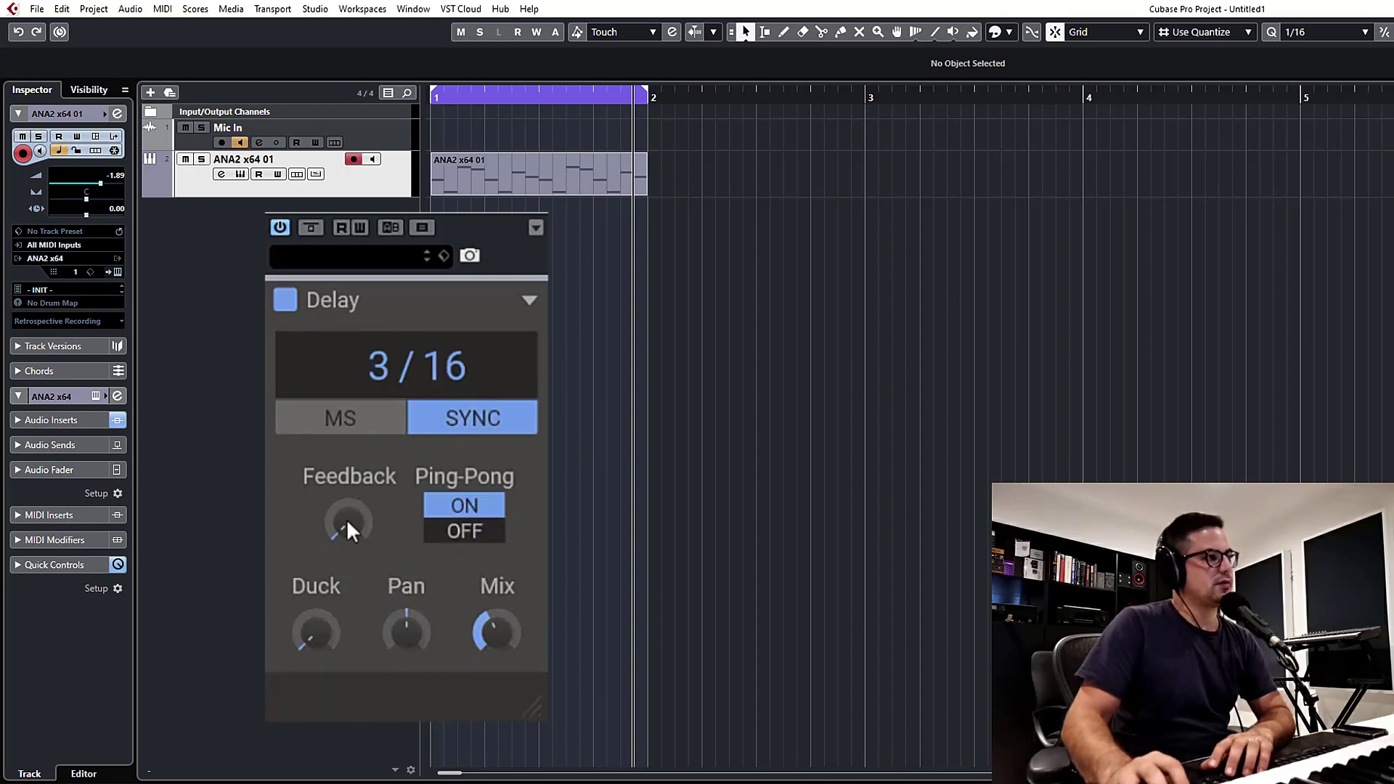
pyautogui.moveTo(347, 520); pyautogui.dragTo(347, 486)
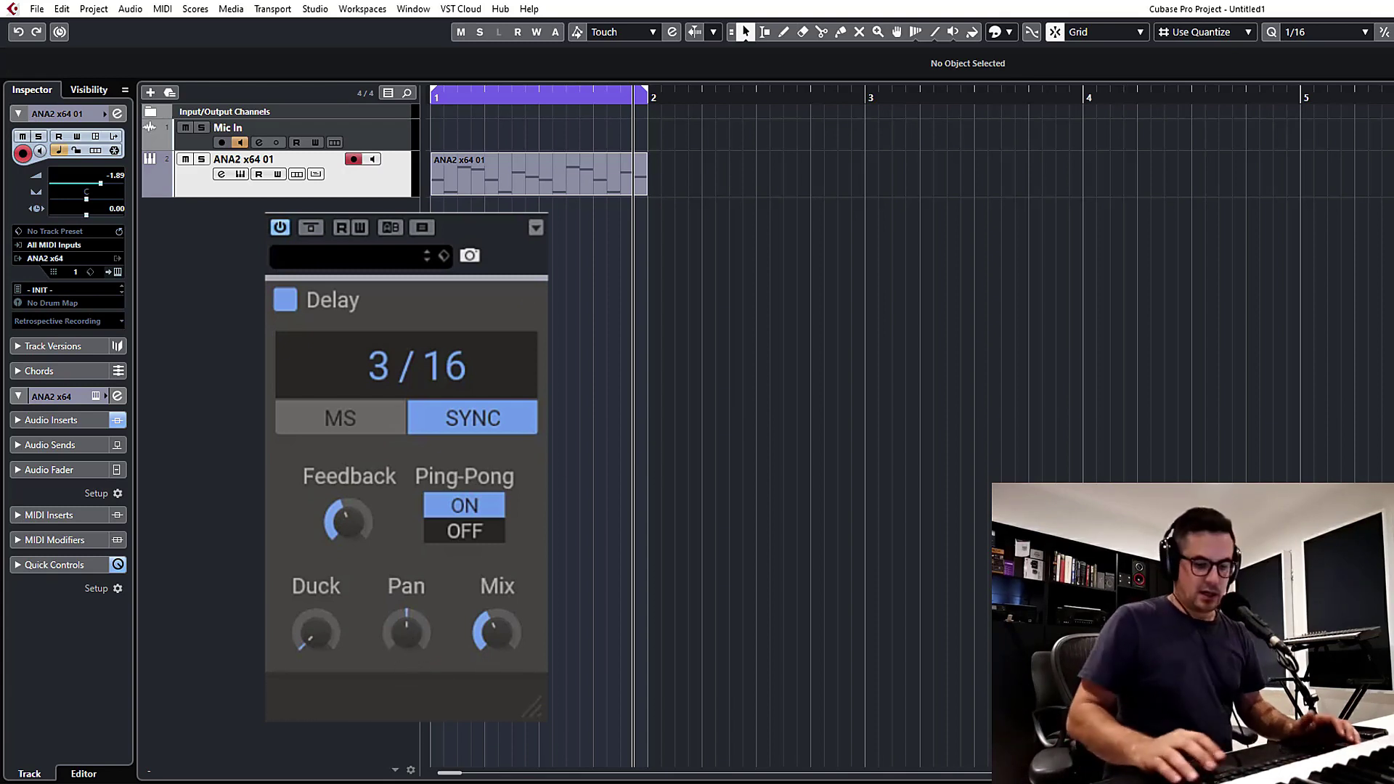
# - Extend the cycle range to two bars, from bar 1 to bar 3
pyautogui.press('space')
pyautogui.click(615, 307)
pyautogui.hotkey('alt', '1')
pyautogui.moveTo(649, 99); pyautogui.dragTo(427, 99)
pyautogui.moveTo(655, 94); pyautogui.dragTo(887, 133)
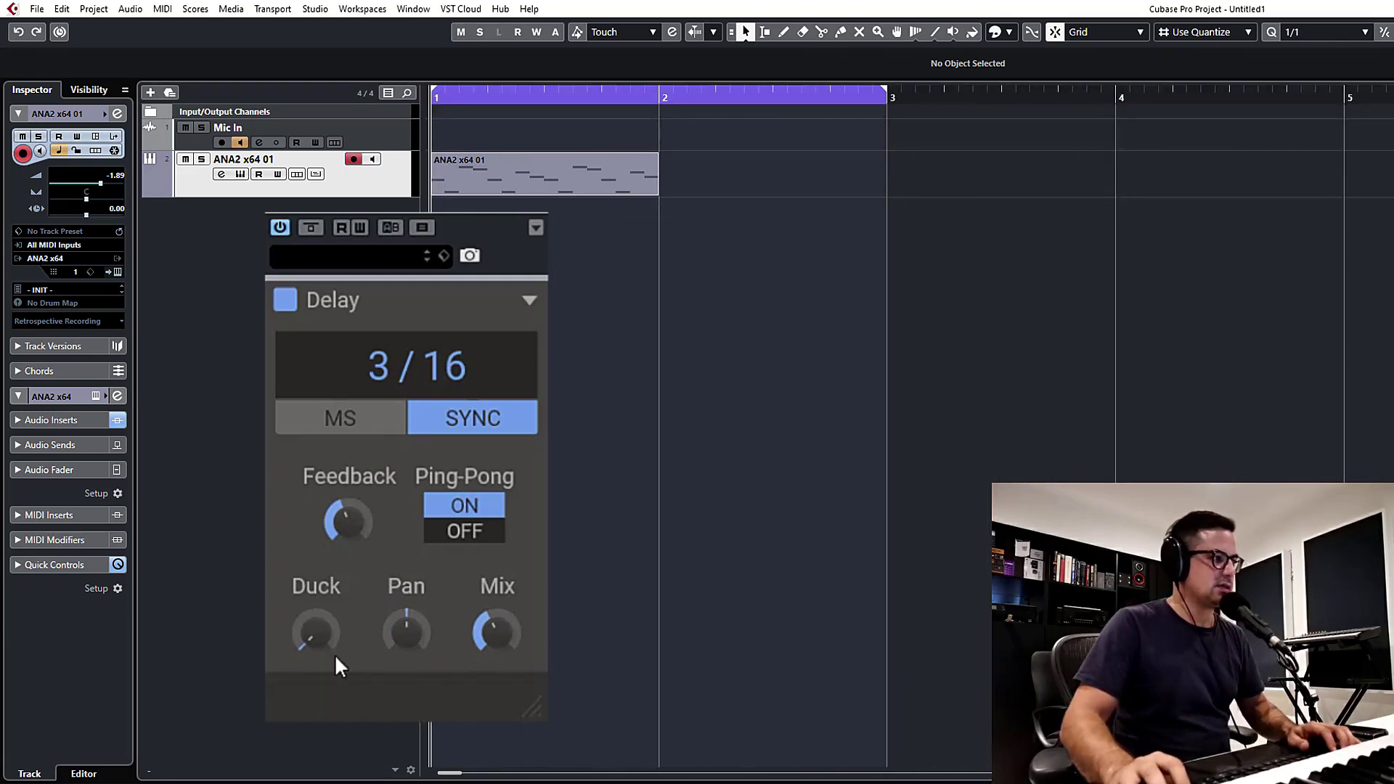
# - Audition the two-bar loop while turning kHs Delay's Duck to maximum and raising Feedback well past halfway
pyautogui.moveTo(318, 623)
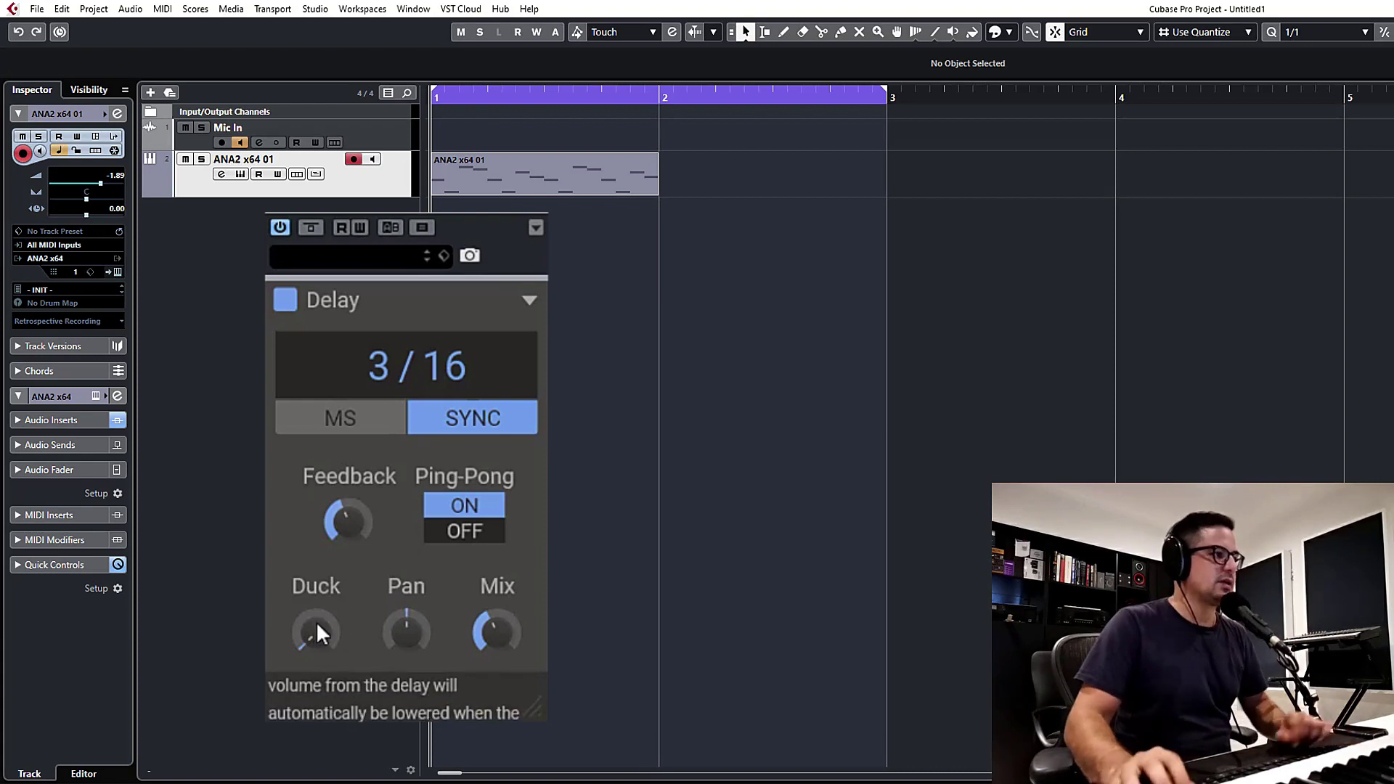
pyautogui.press('space')
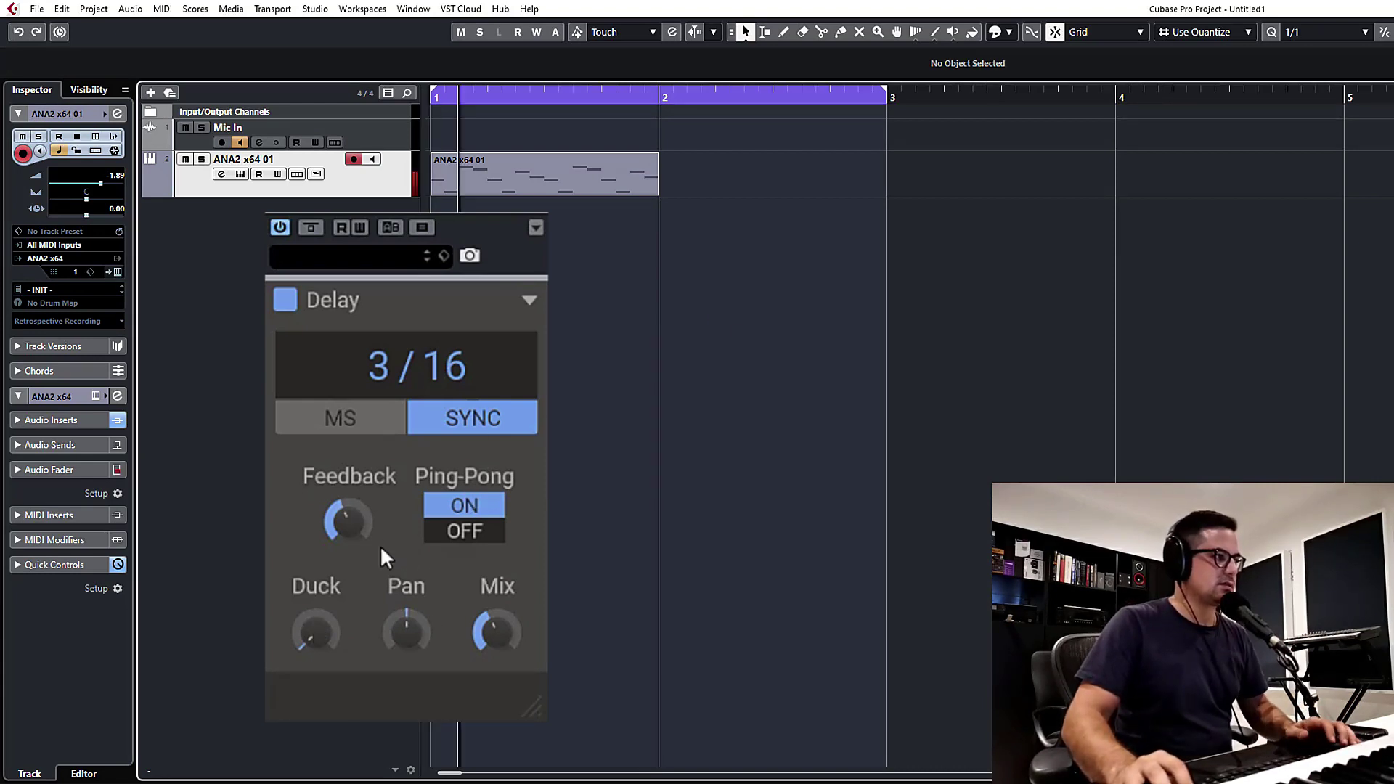
pyautogui.moveTo(352, 473)
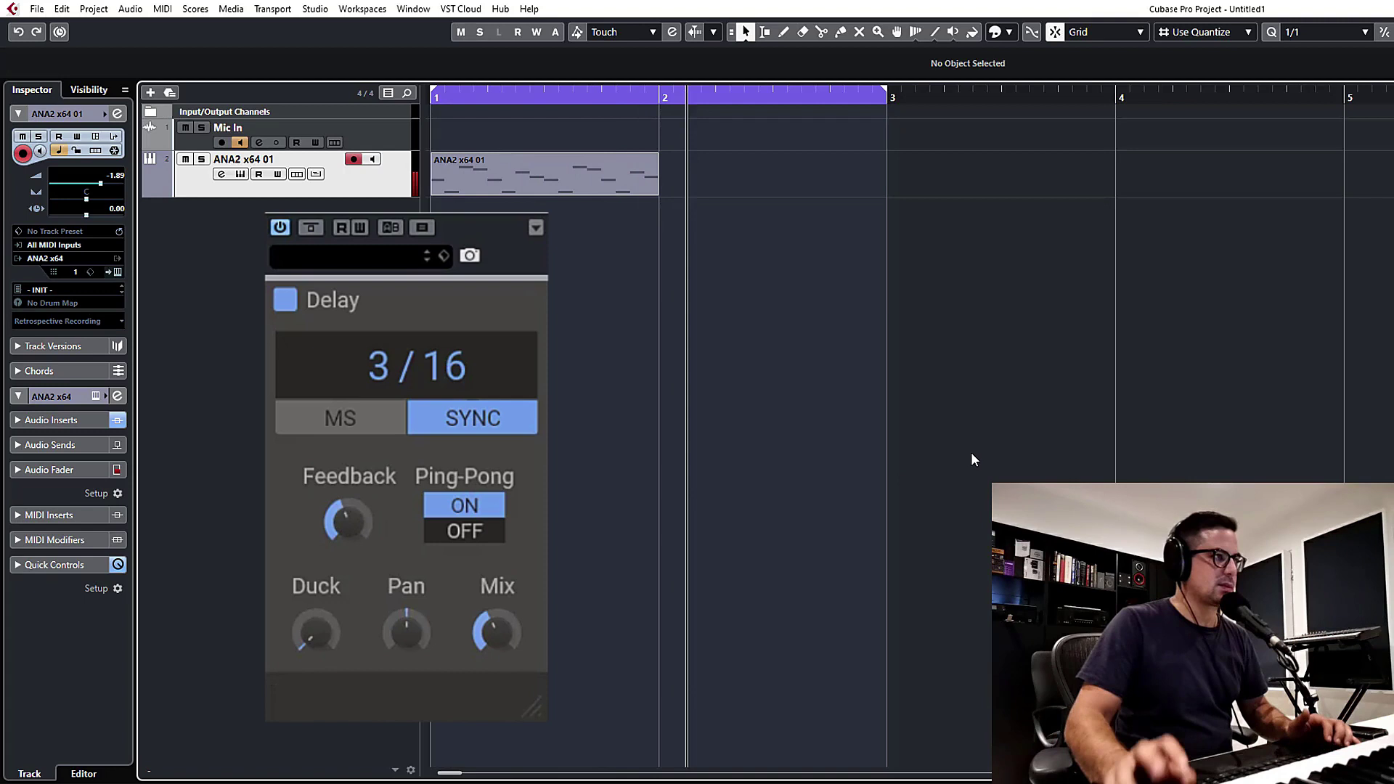
pyautogui.moveTo(352, 529)
pyautogui.mouseDown()
pyautogui.moveTo(351, 498)
pyautogui.moveTo(348, 513)
pyautogui.mouseUp()
pyautogui.moveTo(351, 635); pyautogui.dragTo(351, 605)
pyautogui.press('space')
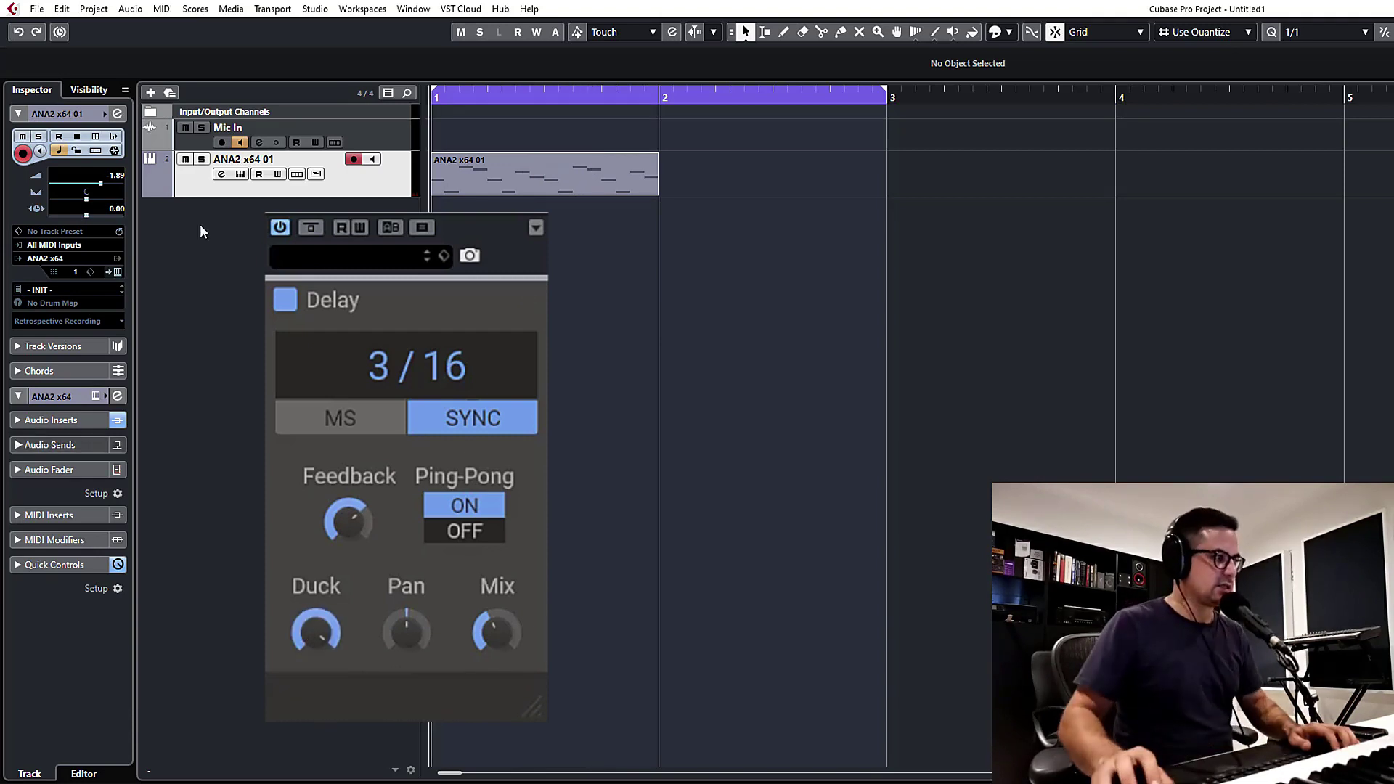
pyautogui.moveTo(343, 525); pyautogui.dragTo(343, 519)
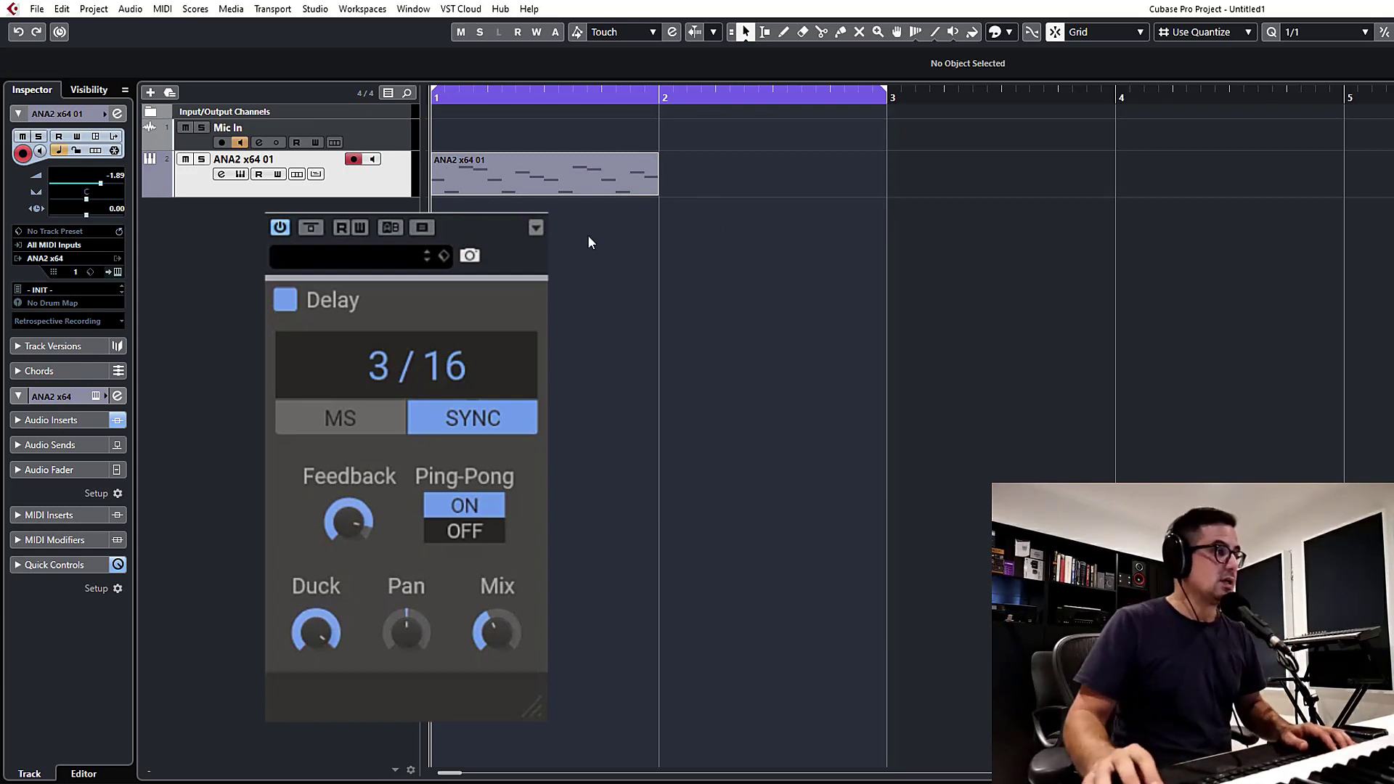
pyautogui.moveTo(366, 526)
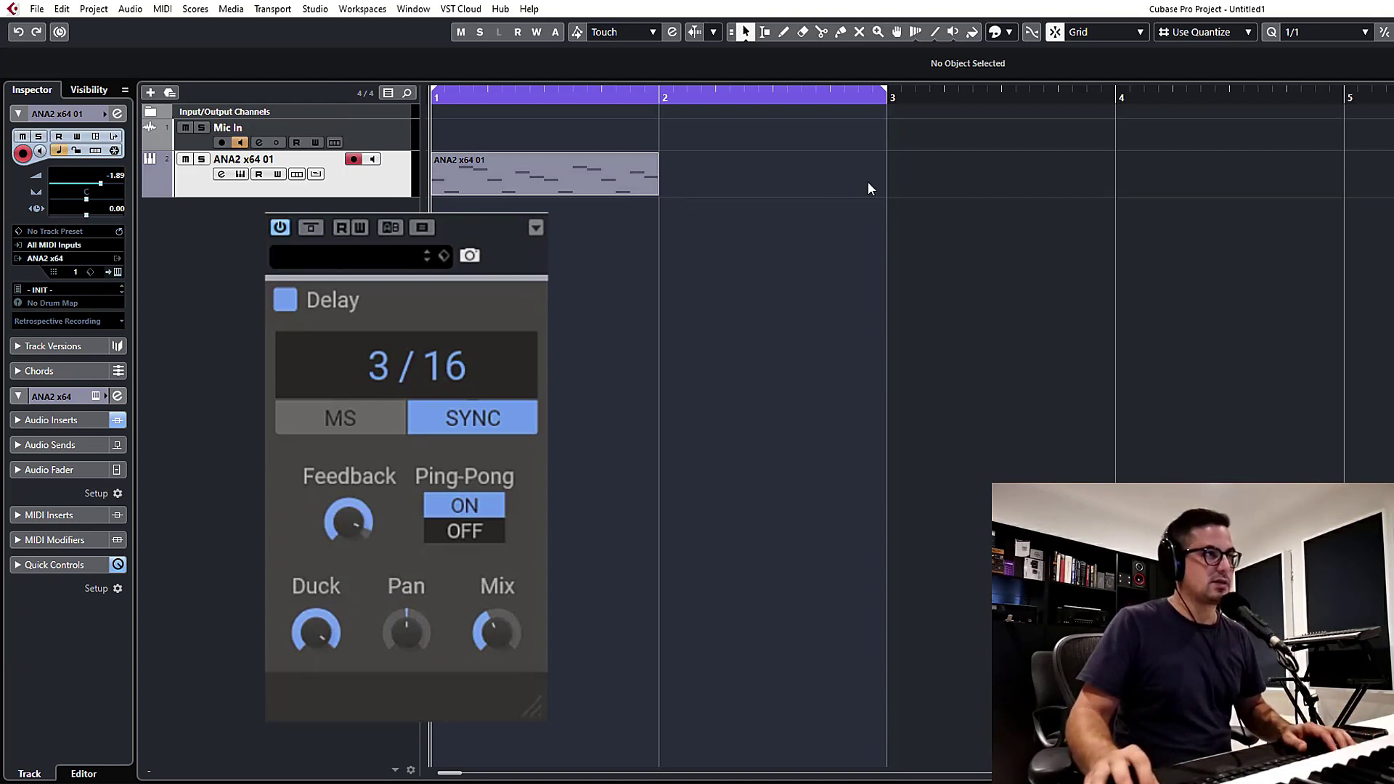
# - Play the loop while lowering kHs Delay's Duck to just past halfway and turning Feedback down to zero
pyautogui.press('space')
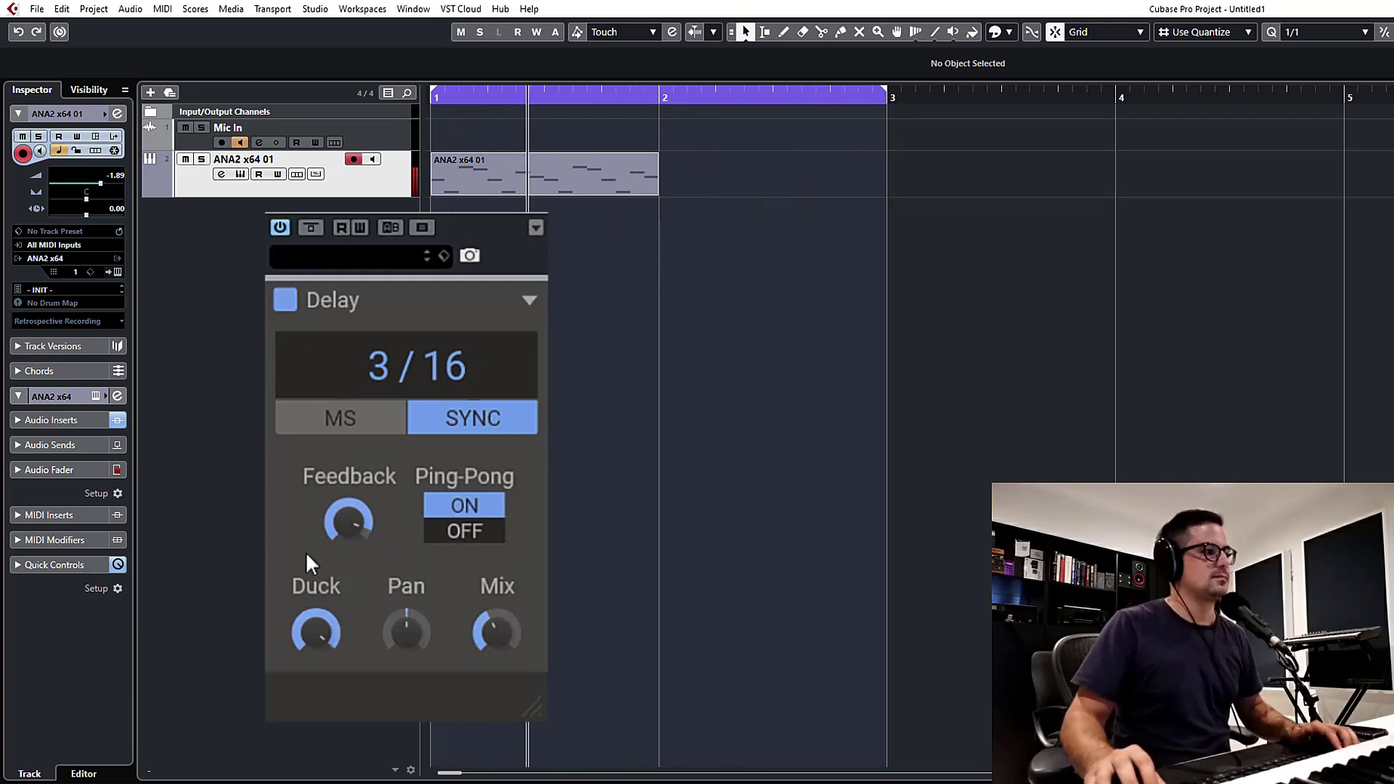
pyautogui.moveTo(330, 630)
pyautogui.moveTo(329, 629)
pyautogui.mouseDown()
pyautogui.moveTo(329, 660)
pyautogui.moveTo(318, 621)
pyautogui.mouseUp()
pyautogui.moveTo(340, 501)
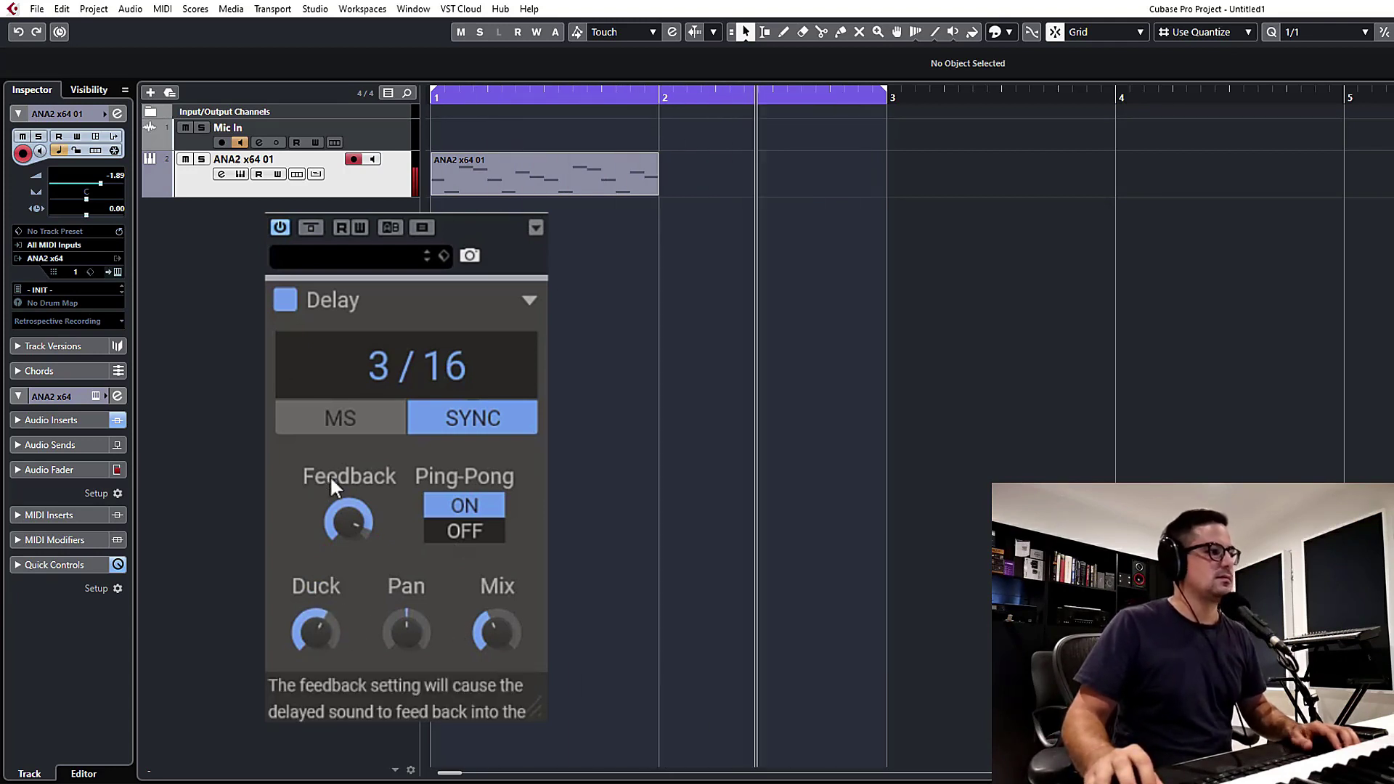
pyautogui.moveTo(341, 508); pyautogui.dragTo(348, 552)
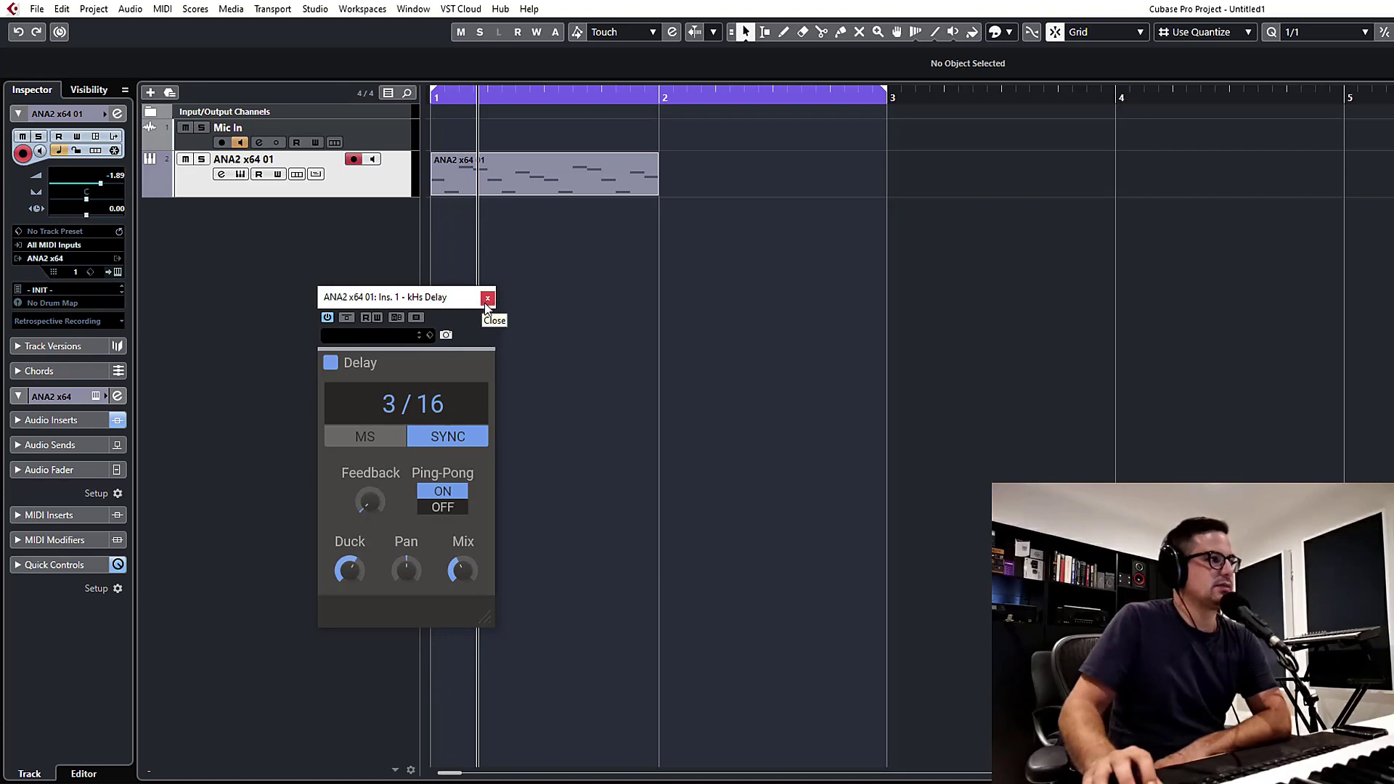
# - Close kHs Delay and open the Lagrange insert from the ANA2 track's channel settings, leaving only its window over the project
pyautogui.click(487, 298)
pyautogui.click(222, 174)
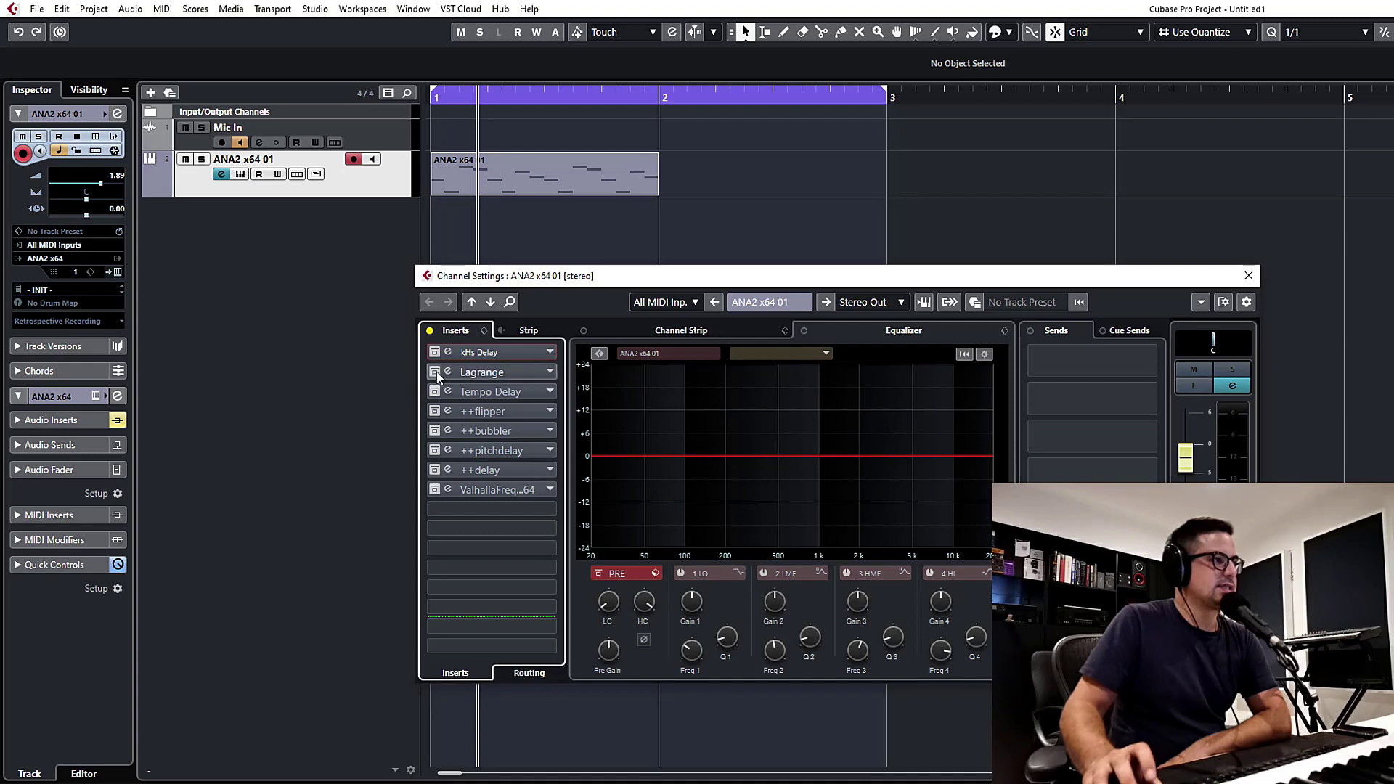
pyautogui.click(469, 372)
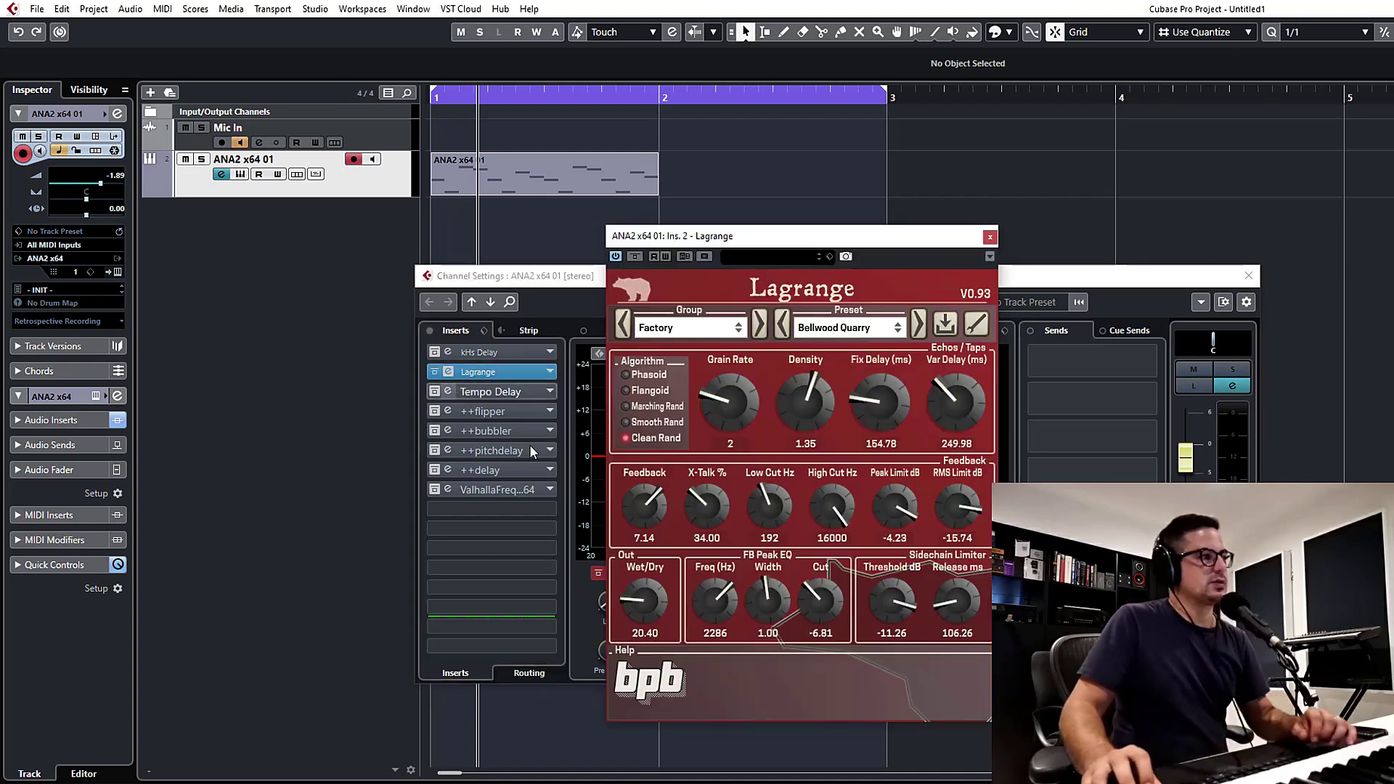
pyautogui.click(1249, 277)
pyautogui.moveTo(808, 237); pyautogui.dragTo(410, 242)
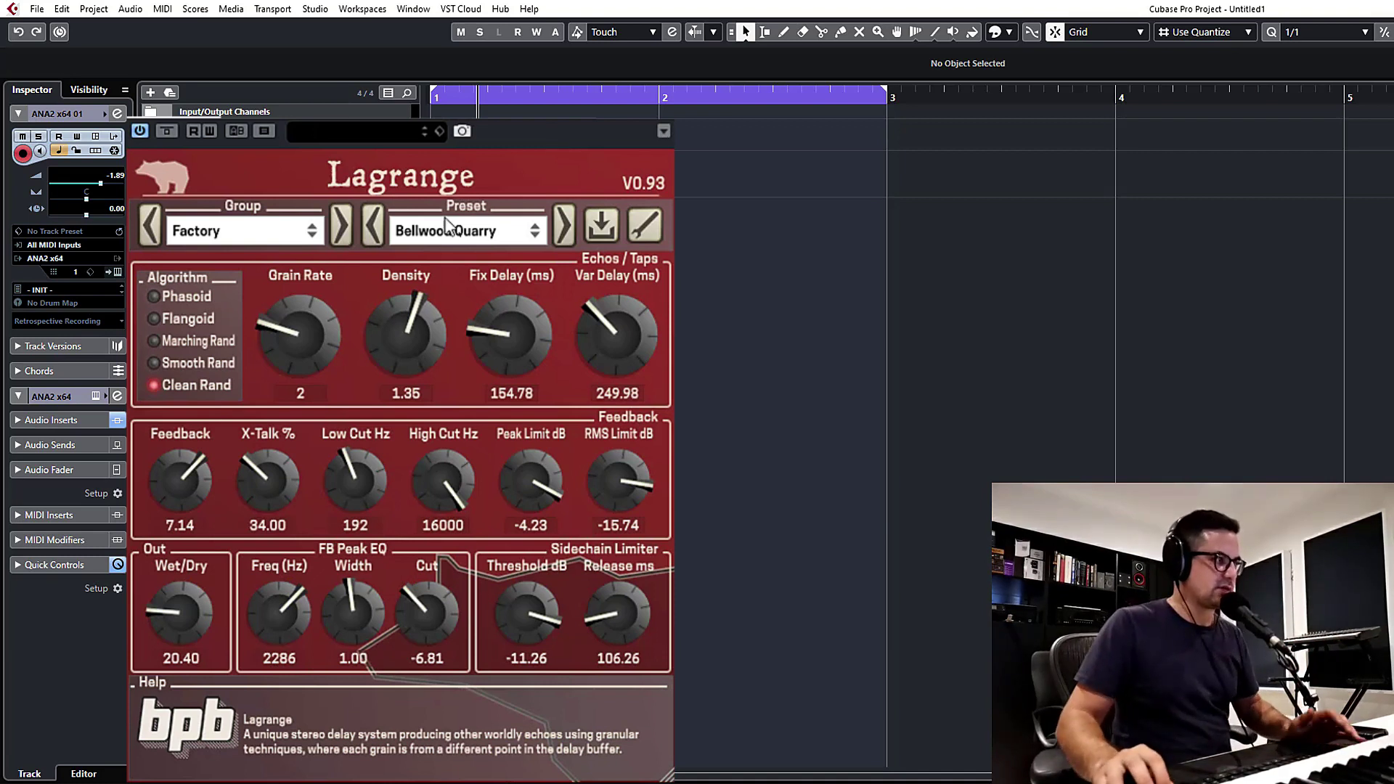
# - Set Lagrange's Wet/Dry to 0 and fit the cycle range to the one-bar ANA2 x64 01 part
pyautogui.moveTo(202, 582); pyautogui.dragTo(191, 738)
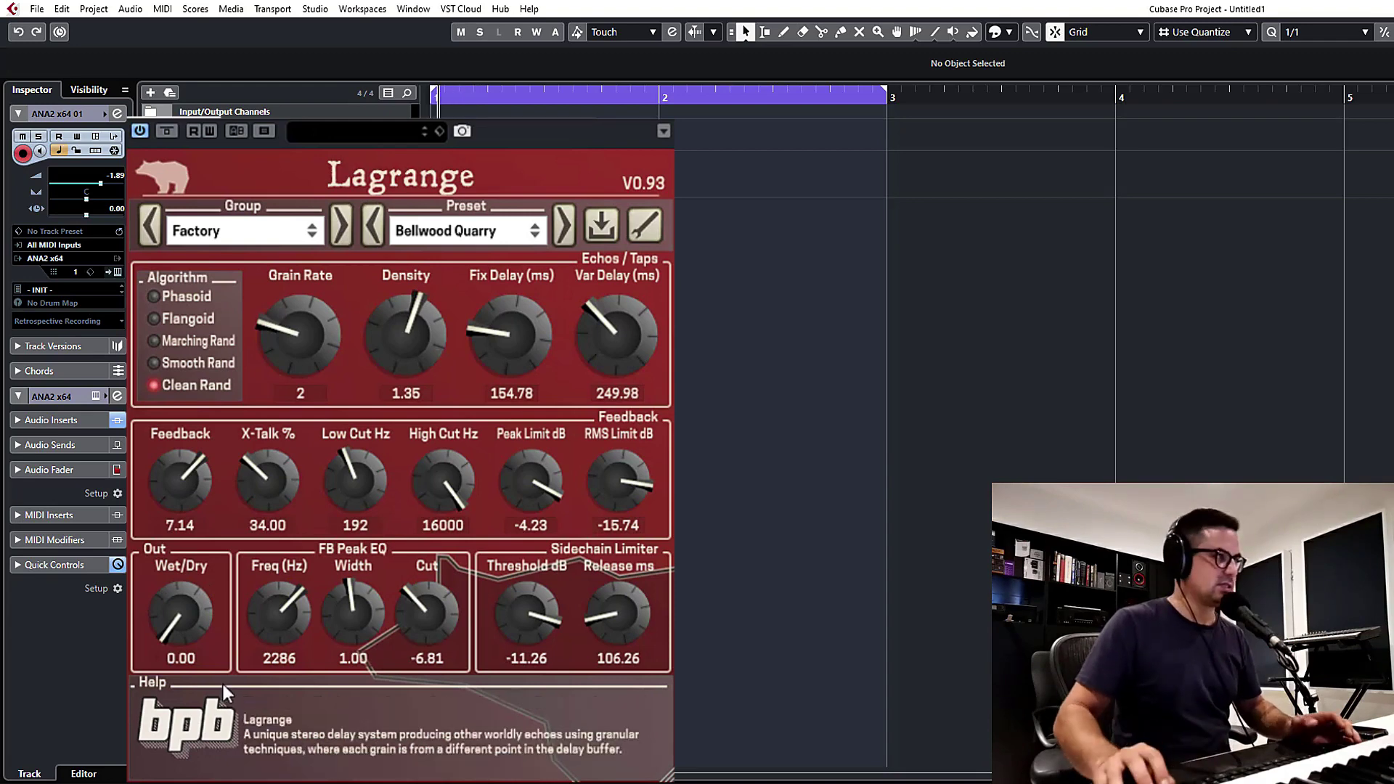
pyautogui.click(865, 196)
pyautogui.hotkey('ctrl', 'a')
pyautogui.press('p')
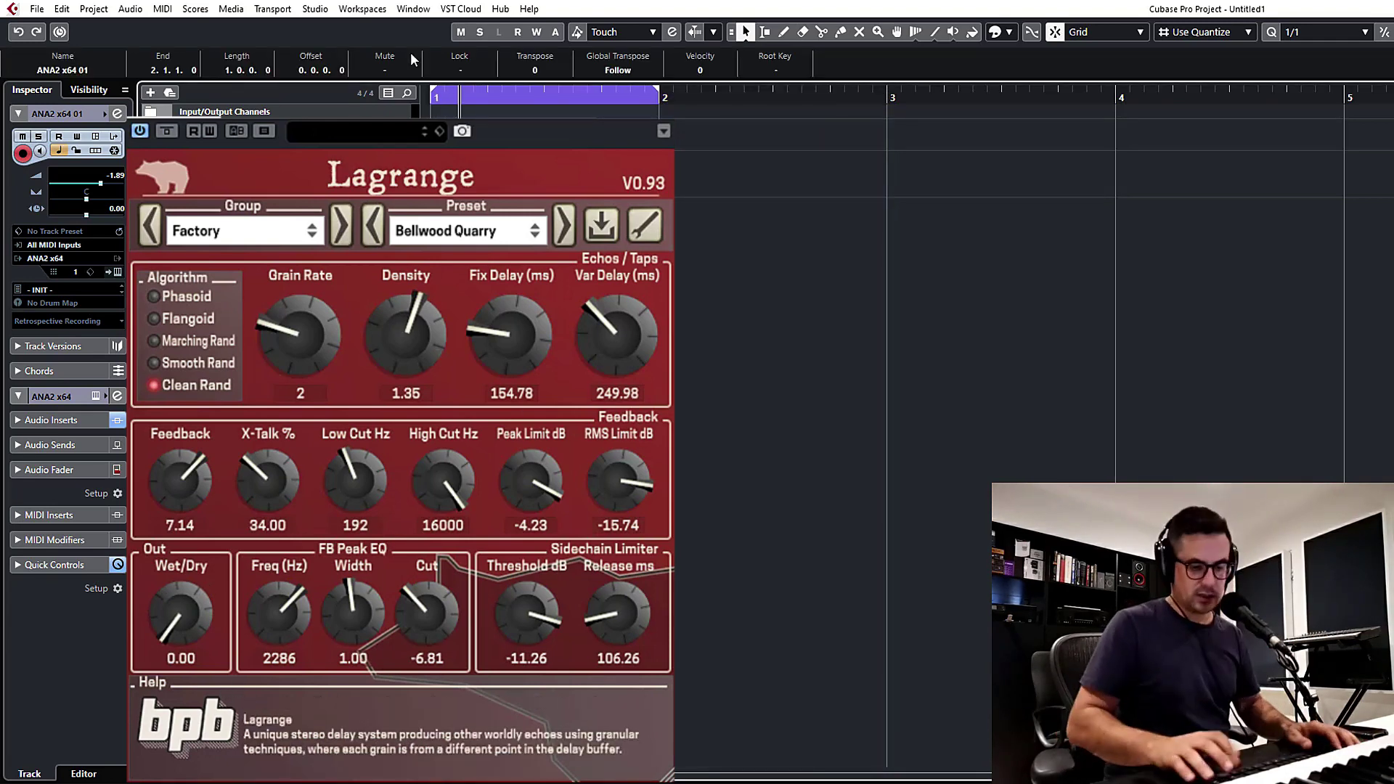
pyautogui.press('KP_Decimal')
# - Play the loop, set Lagrange's Wet/Dry to 34.40 and lower the ANA2 track volume to -3.67
pyautogui.press('space')
pyautogui.moveTo(178, 624); pyautogui.dragTo(202, 510)
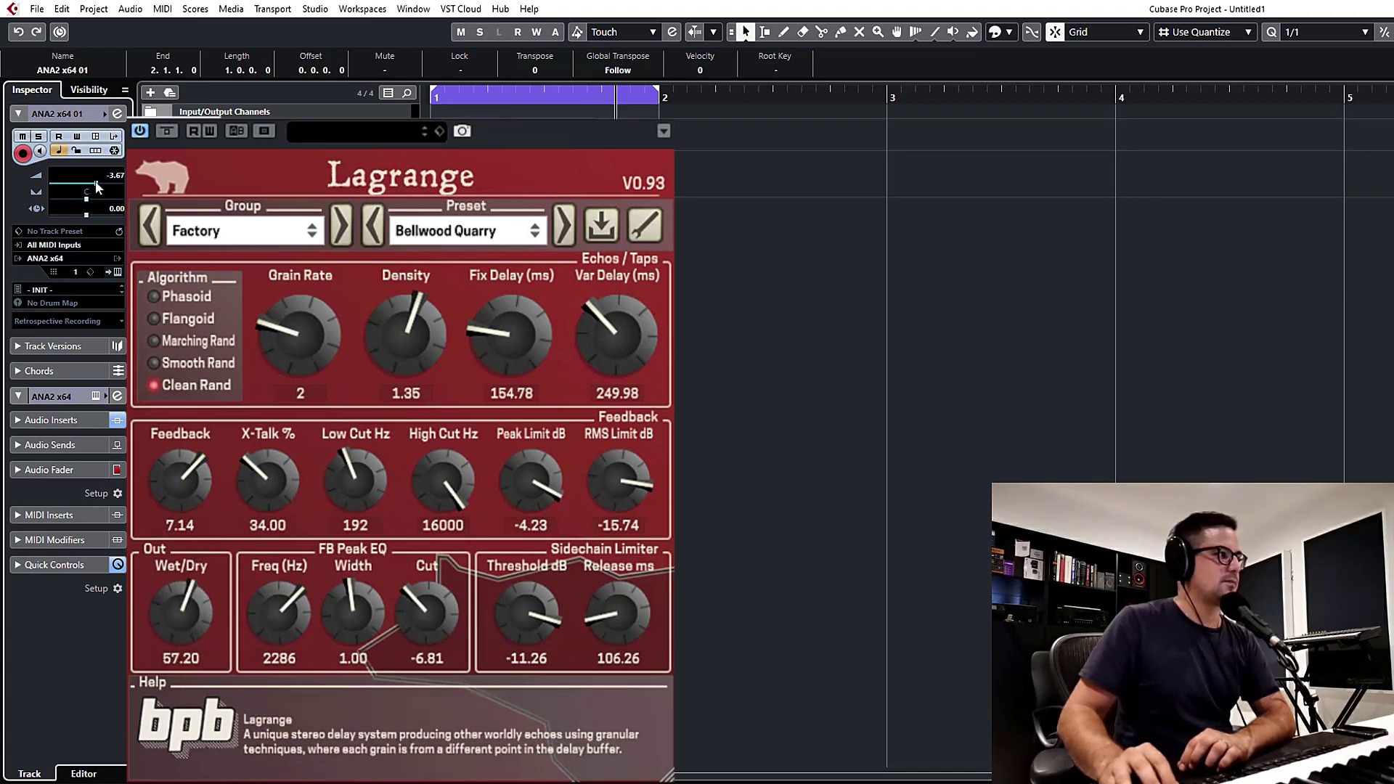
pyautogui.moveTo(188, 582); pyautogui.dragTo(189, 578)
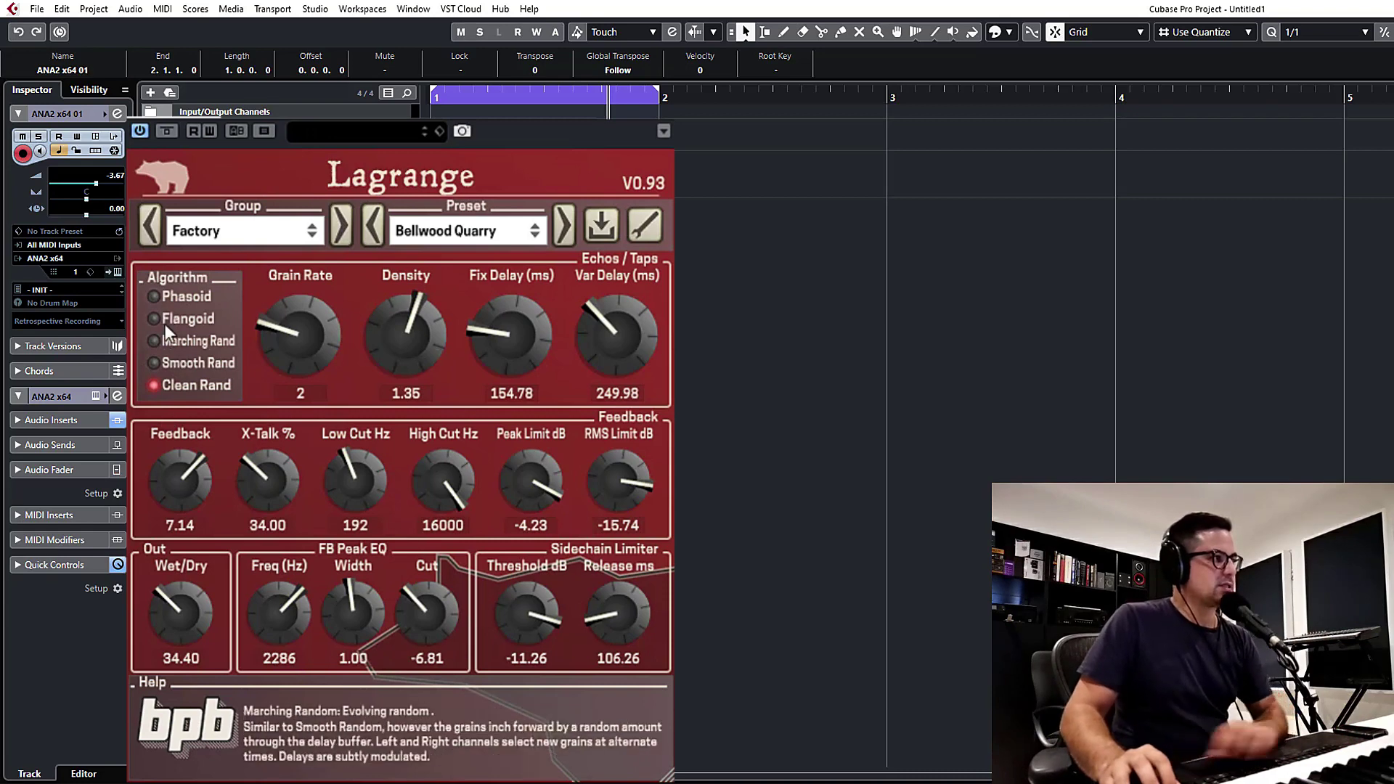
# - Switch Lagrange to the Phasoid algorithm with Grain Rate 3, Density 1.93, Fix Delay 213.50 ms, Var Delay 338.94 ms and Feedback 2.26
pyautogui.click(157, 297)
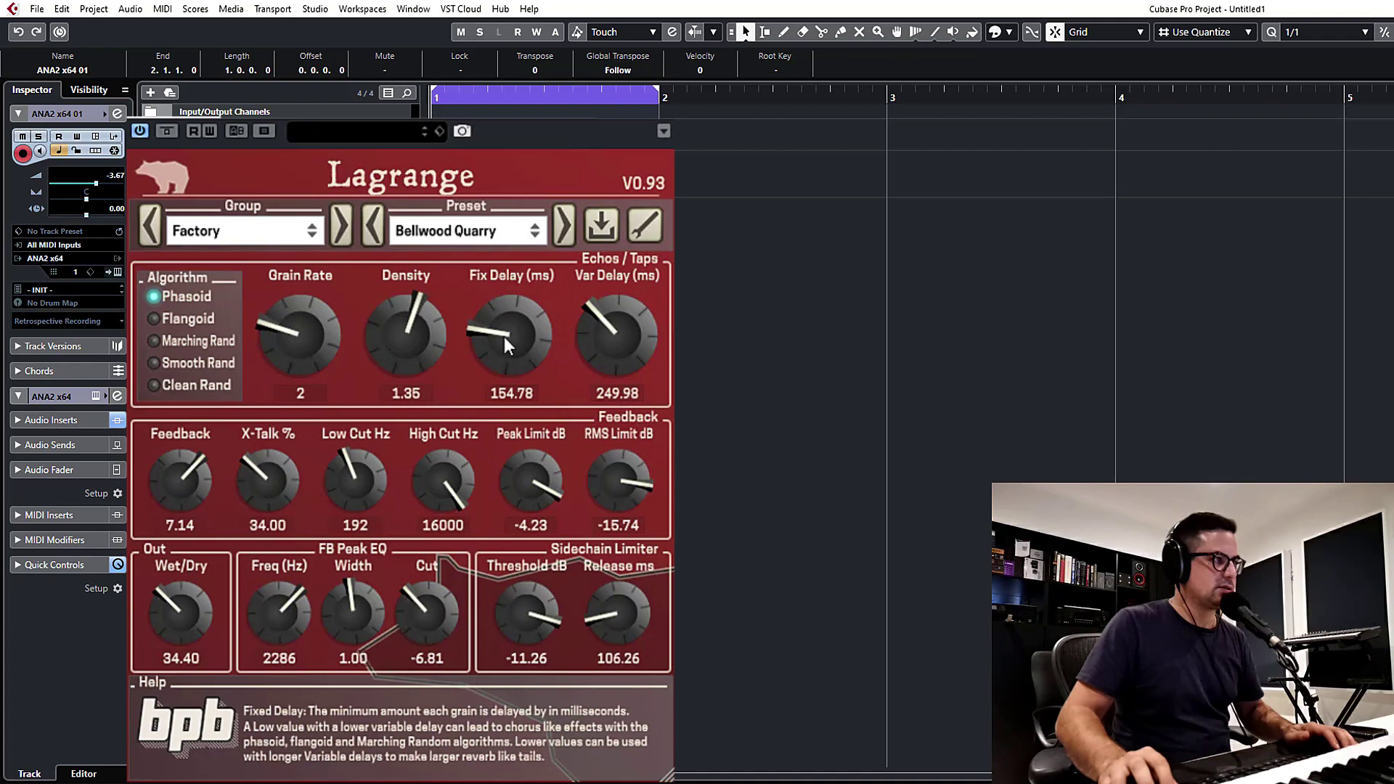
pyautogui.moveTo(508, 337); pyautogui.dragTo(511, 396)
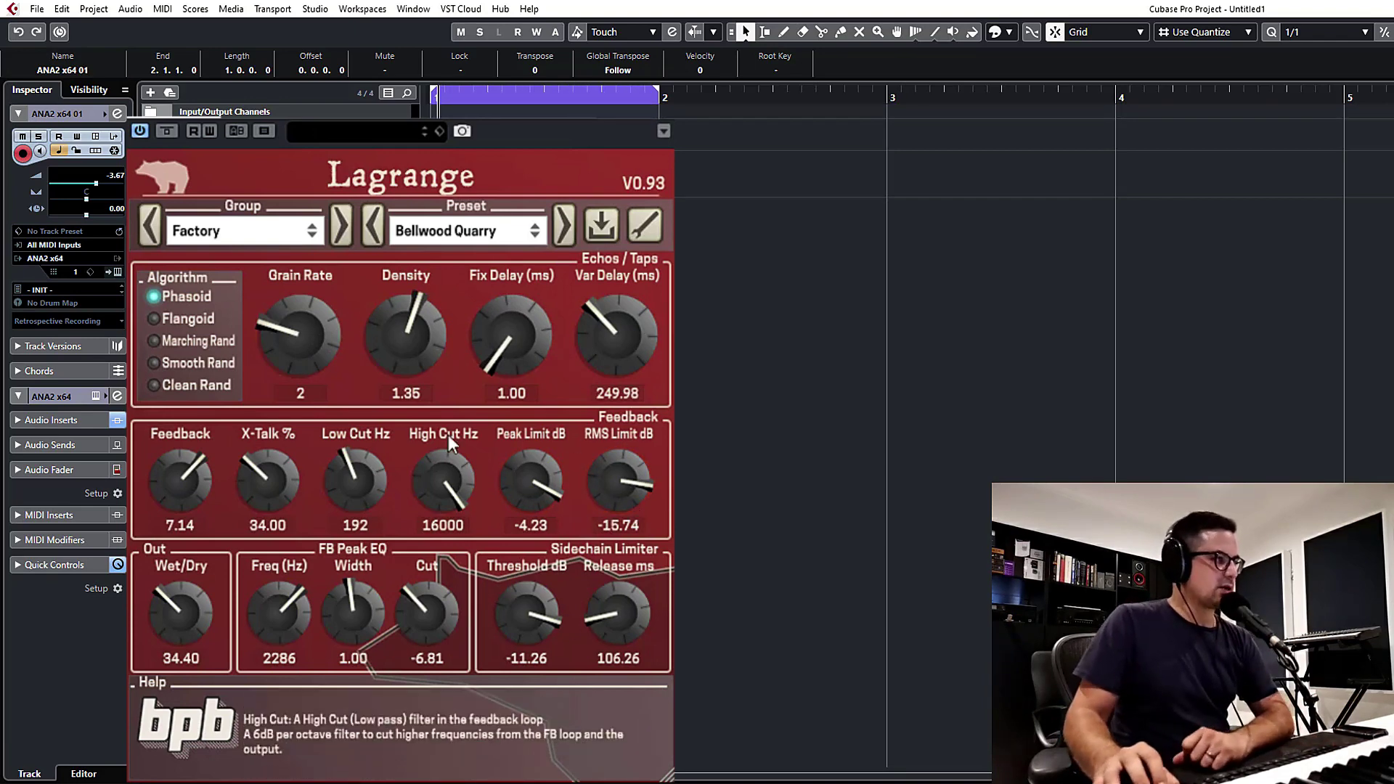
pyautogui.moveTo(185, 476); pyautogui.dragTo(189, 571)
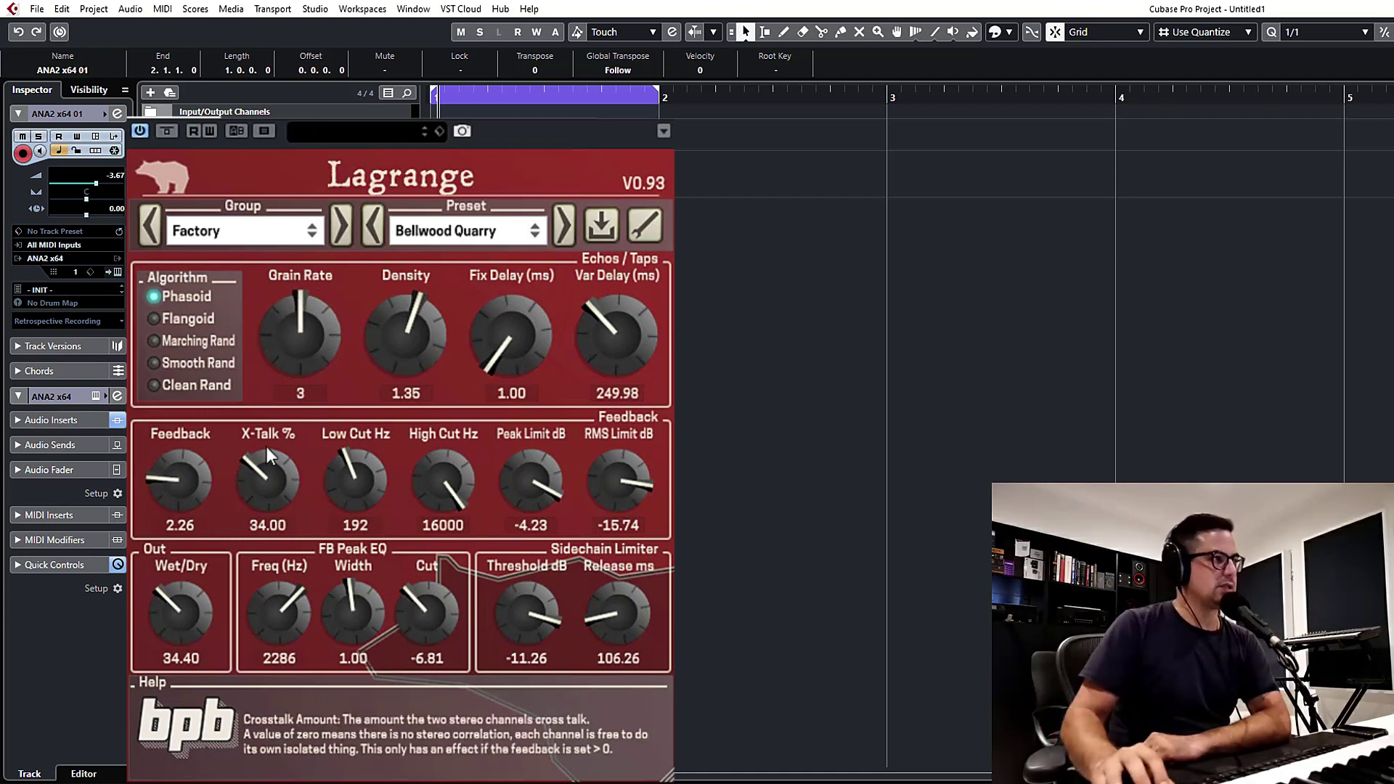
pyautogui.moveTo(403, 333); pyautogui.dragTo(417, 289)
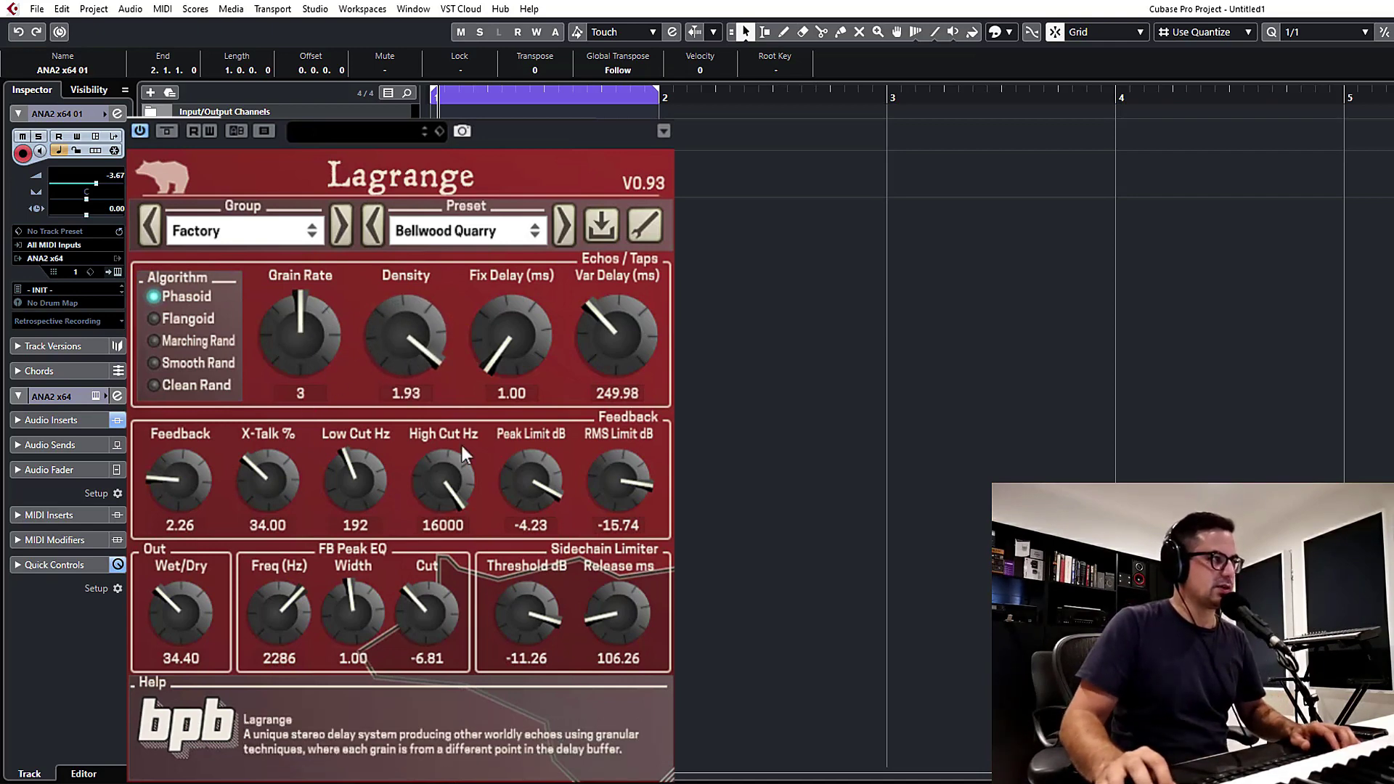
pyautogui.moveTo(506, 401); pyautogui.dragTo(586, 254)
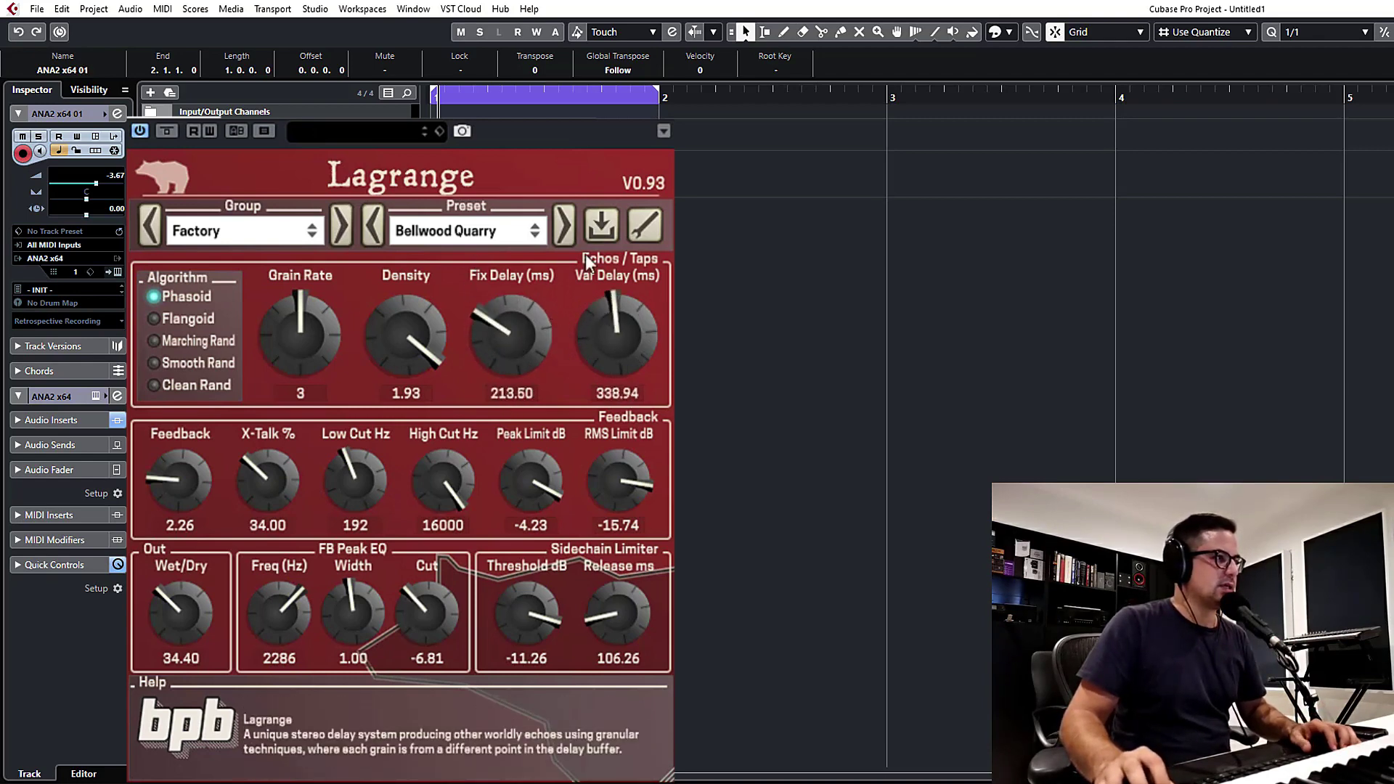
# - Step through Lagrange's Factory presets to load Grotto
pyautogui.click(536, 237)
pyautogui.click(559, 234)
pyautogui.click(561, 234)
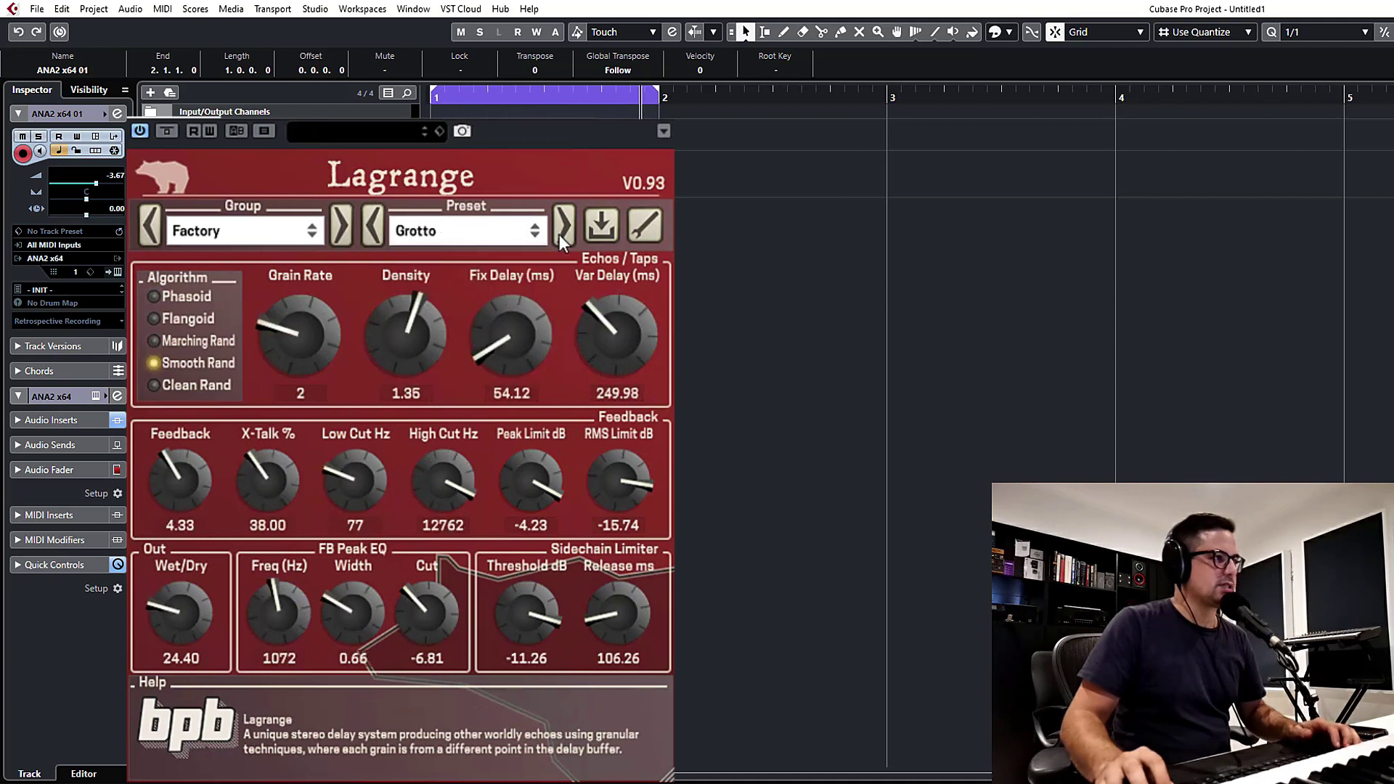
# - Step through Lagrange's Factory presets, auditioning Lostwithiel, Mannequin and Bellwood Quarry, and return to Grotto
pyautogui.click(565, 237)
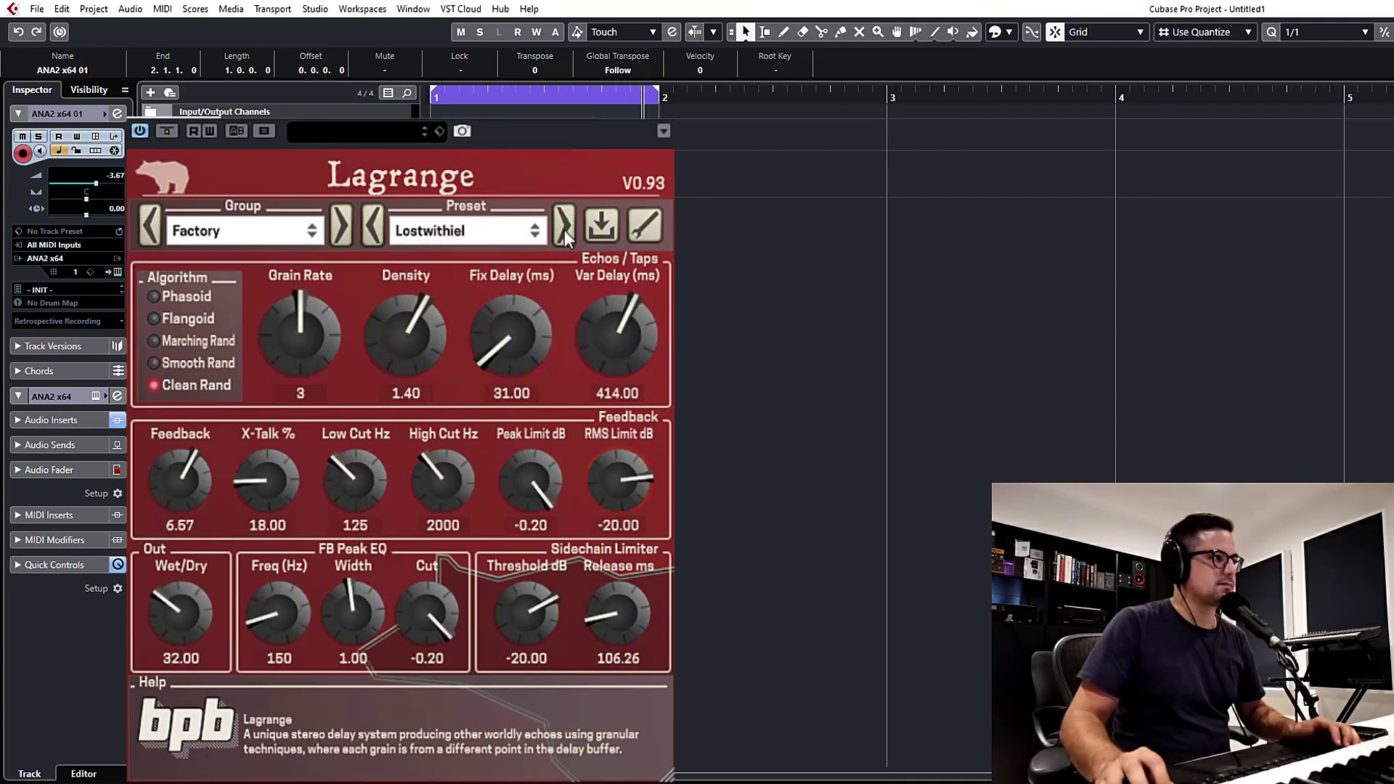
pyautogui.click(565, 227)
pyautogui.click(566, 228)
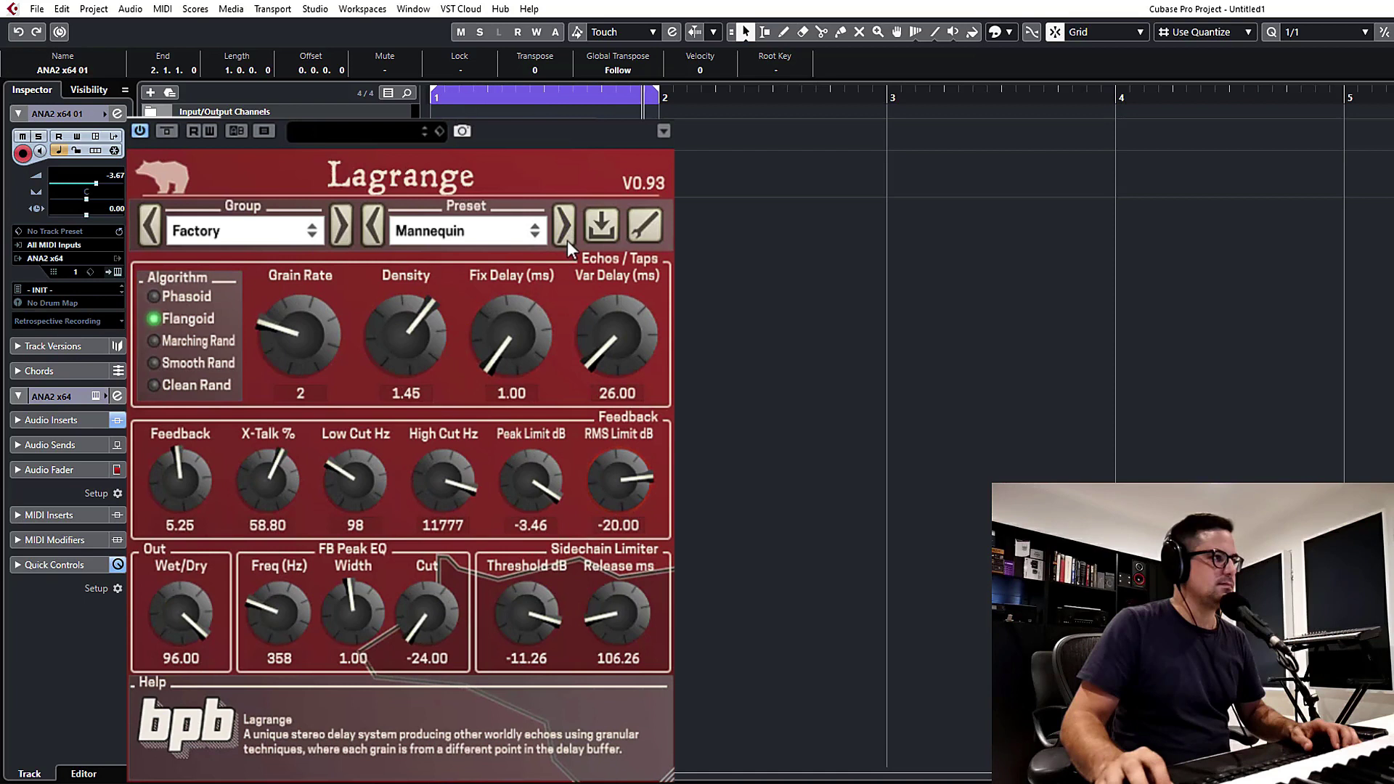
pyautogui.click(567, 231)
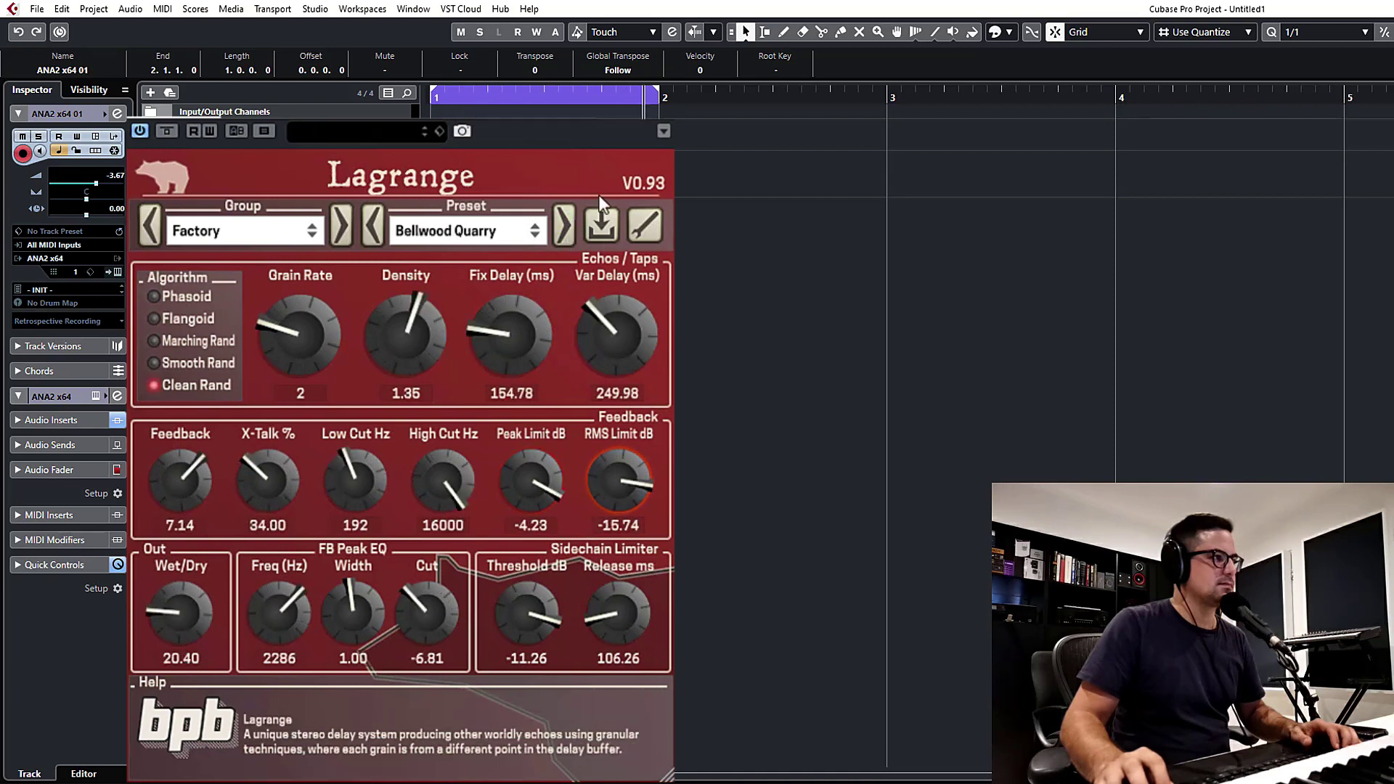
pyautogui.click(568, 233)
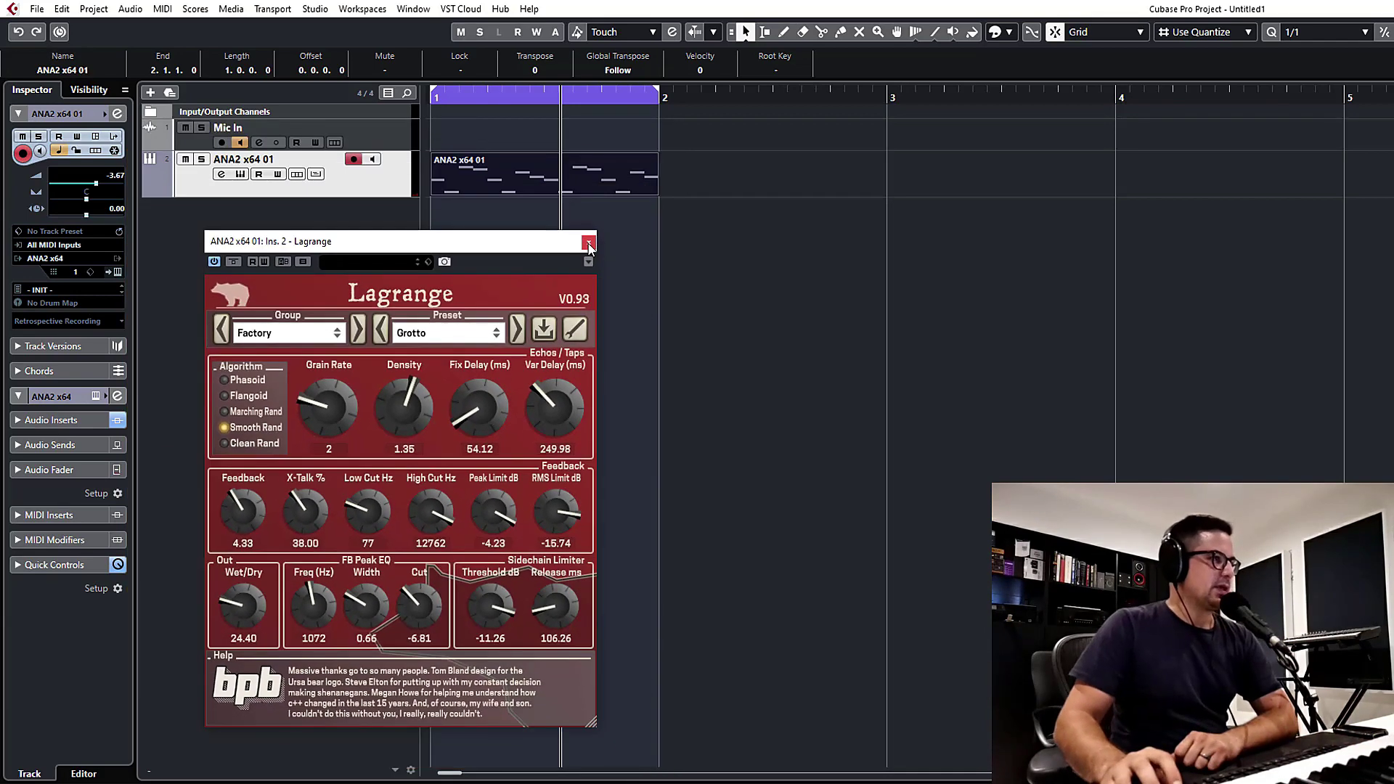
# - Switch the ANA2 x64 01 track's active insert from Lagrange to Tempo Delay, leaving only the Tempo Delay editor open
pyautogui.click(589, 243)
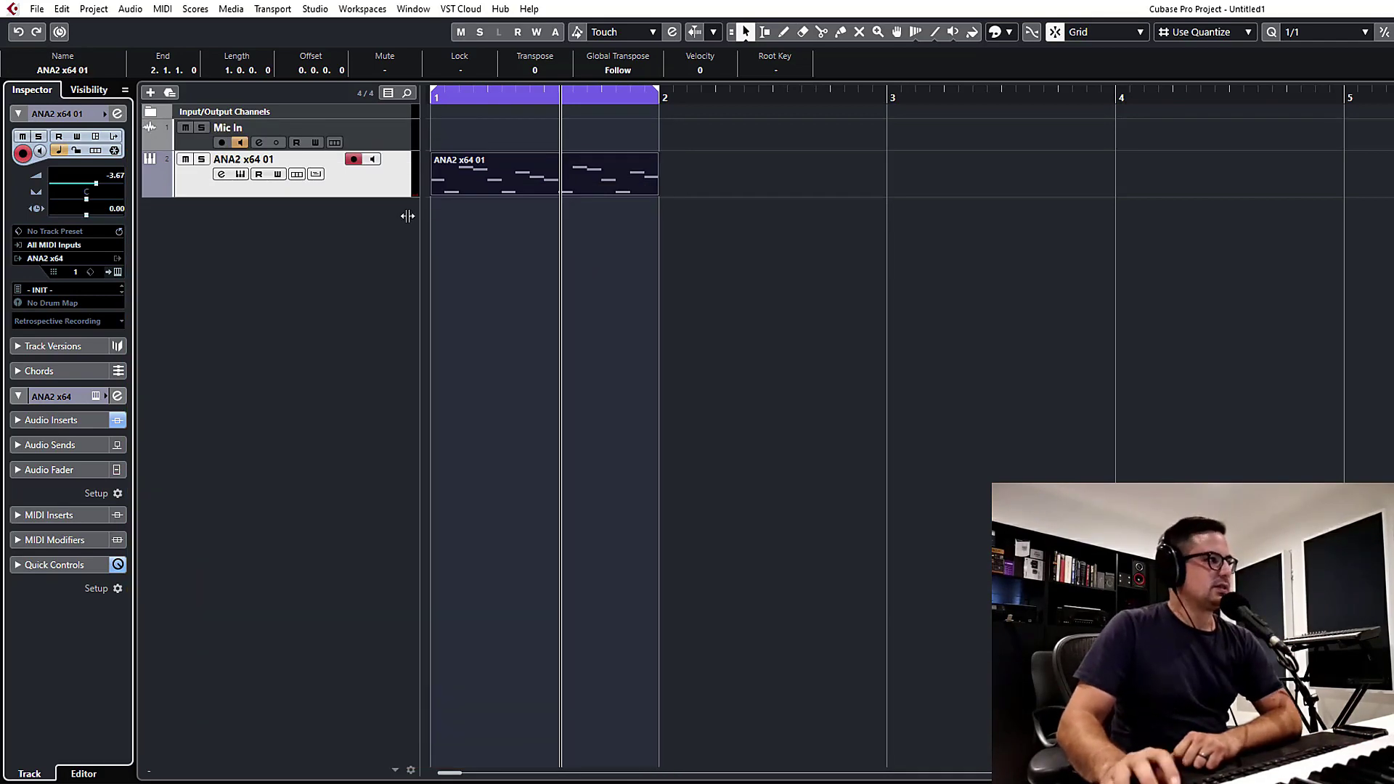
pyautogui.click(221, 174)
pyautogui.click(434, 372)
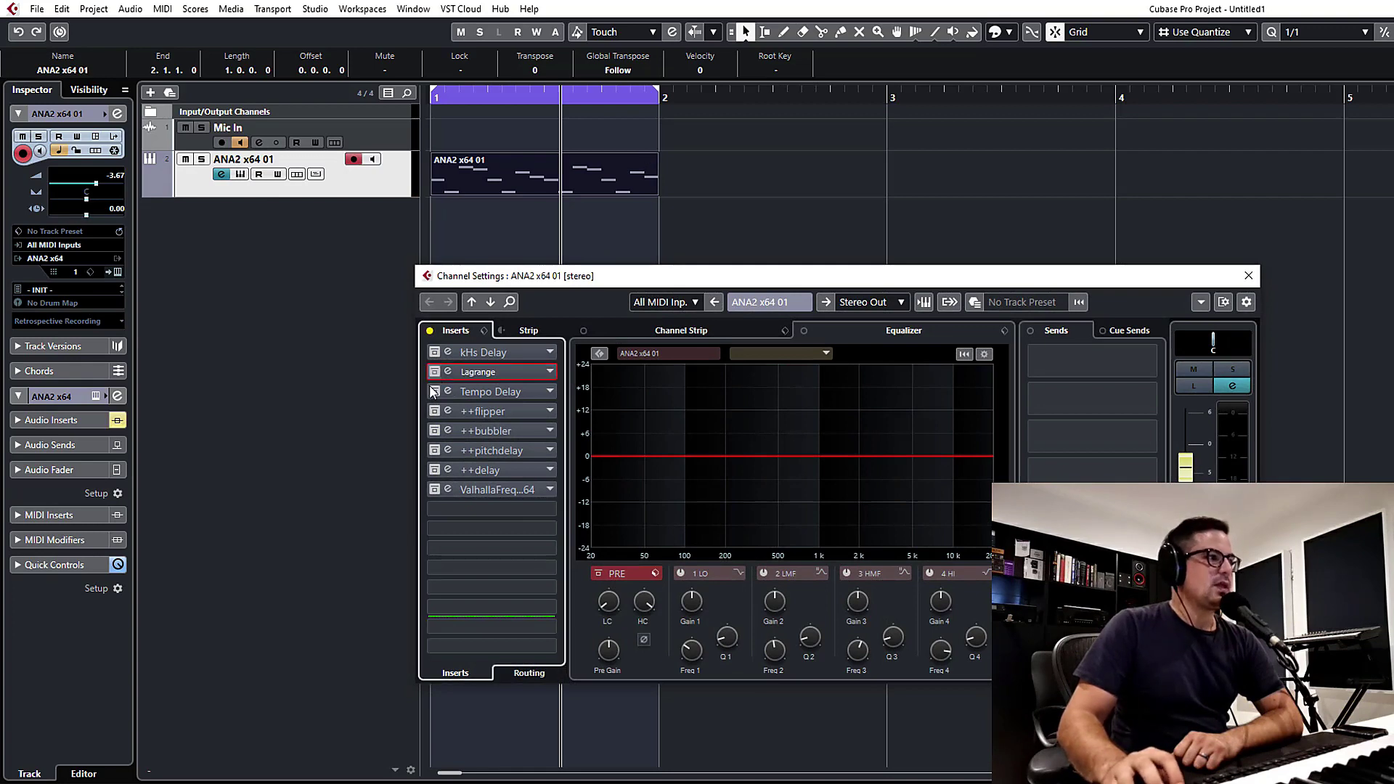
pyautogui.click(447, 391)
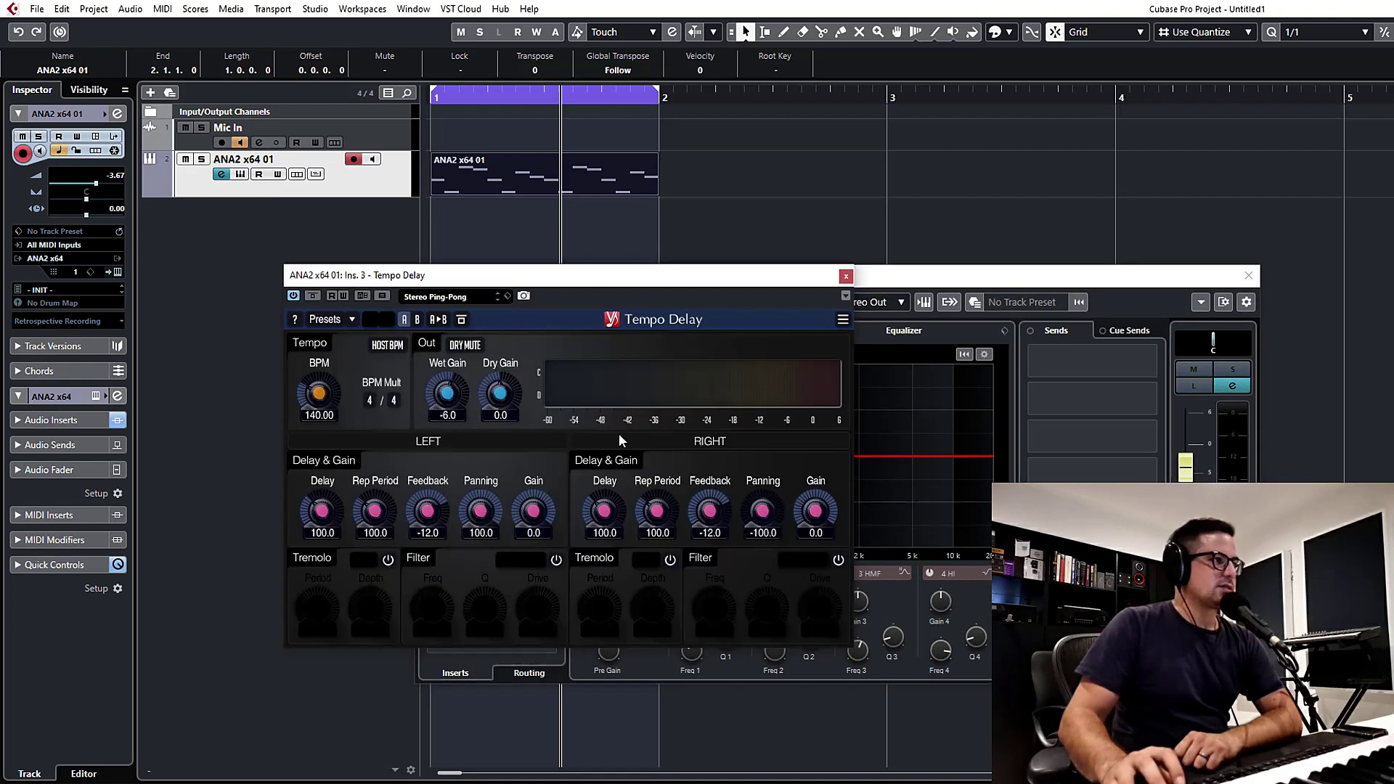
pyautogui.moveTo(775, 286); pyautogui.dragTo(642, 268)
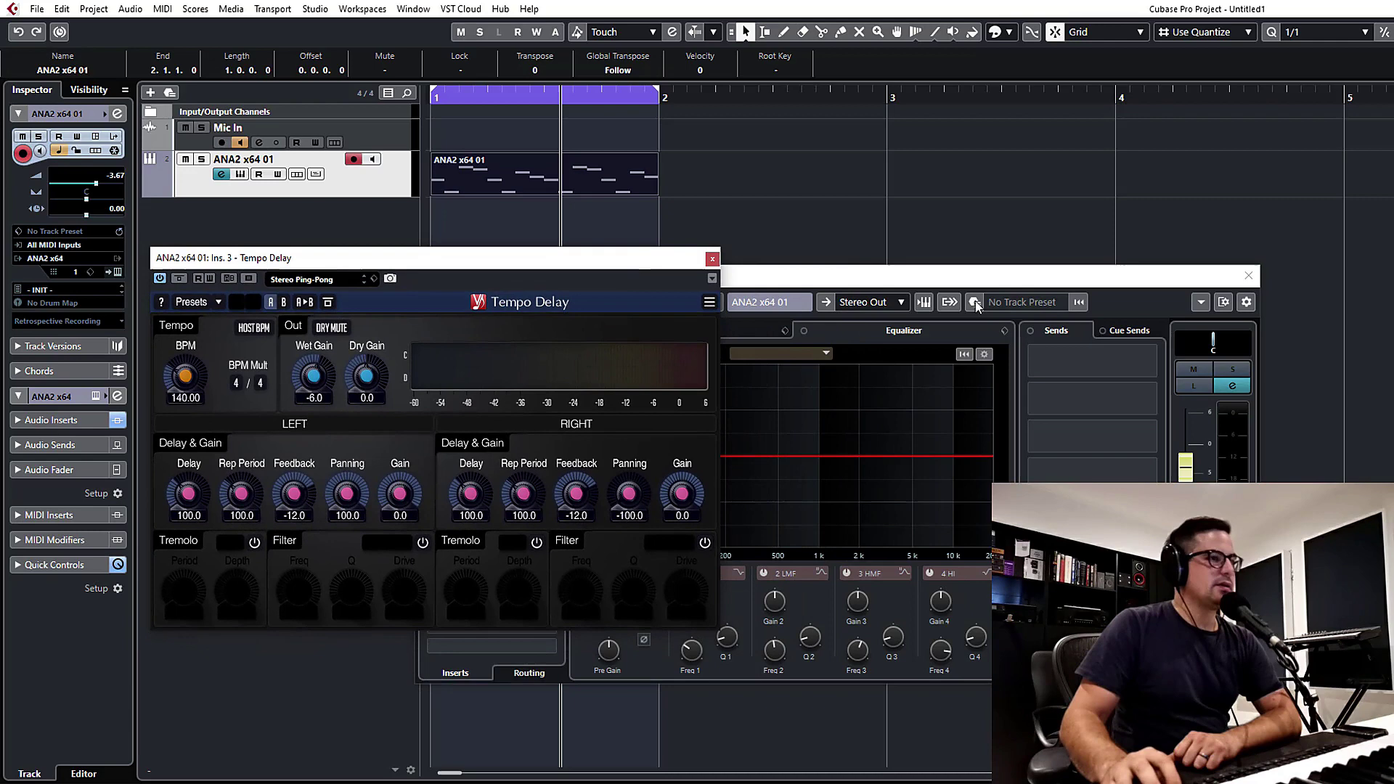
pyautogui.click(1249, 276)
pyautogui.moveTo(436, 260); pyautogui.dragTo(474, 279)
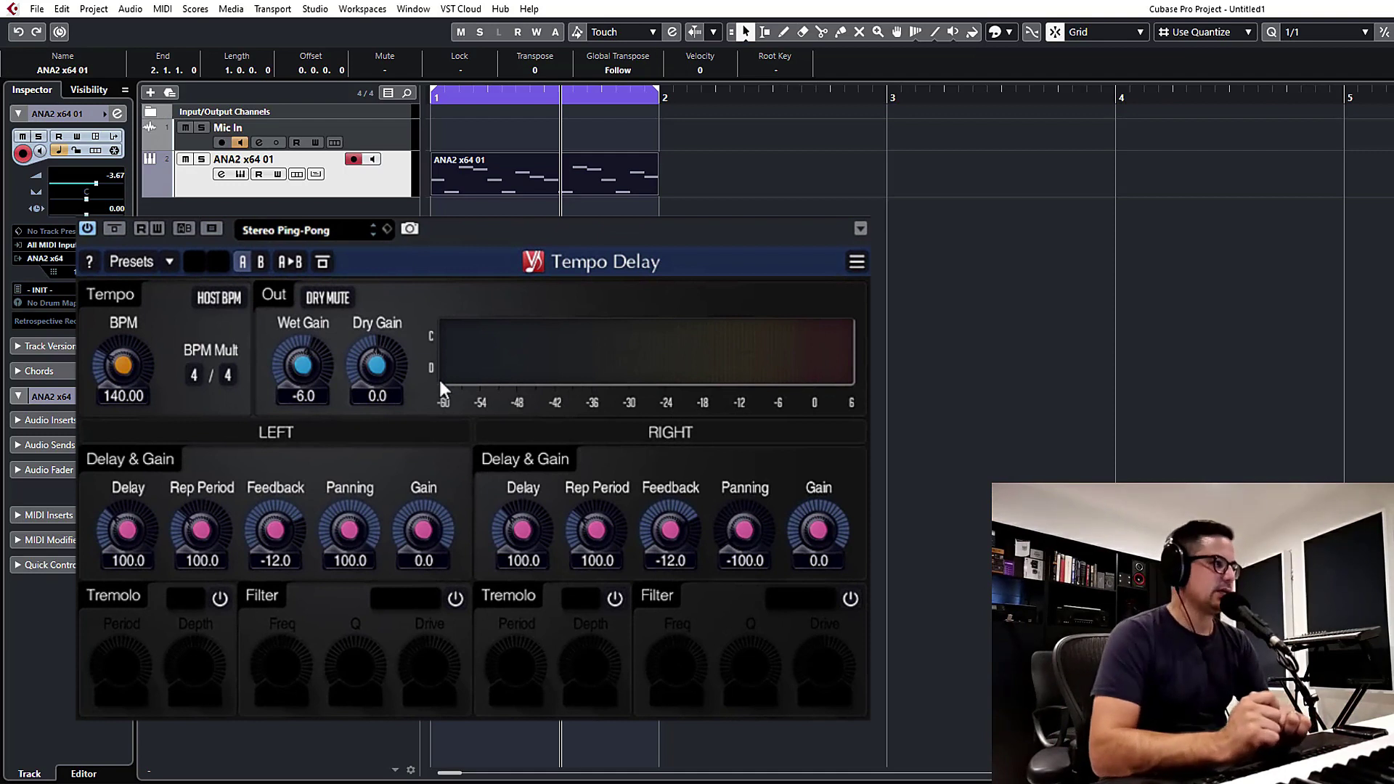
# - Return the playhead to the loop start, sync Tempo Delay to the host BPM and try Dry Mute on and off
pyautogui.press('.')
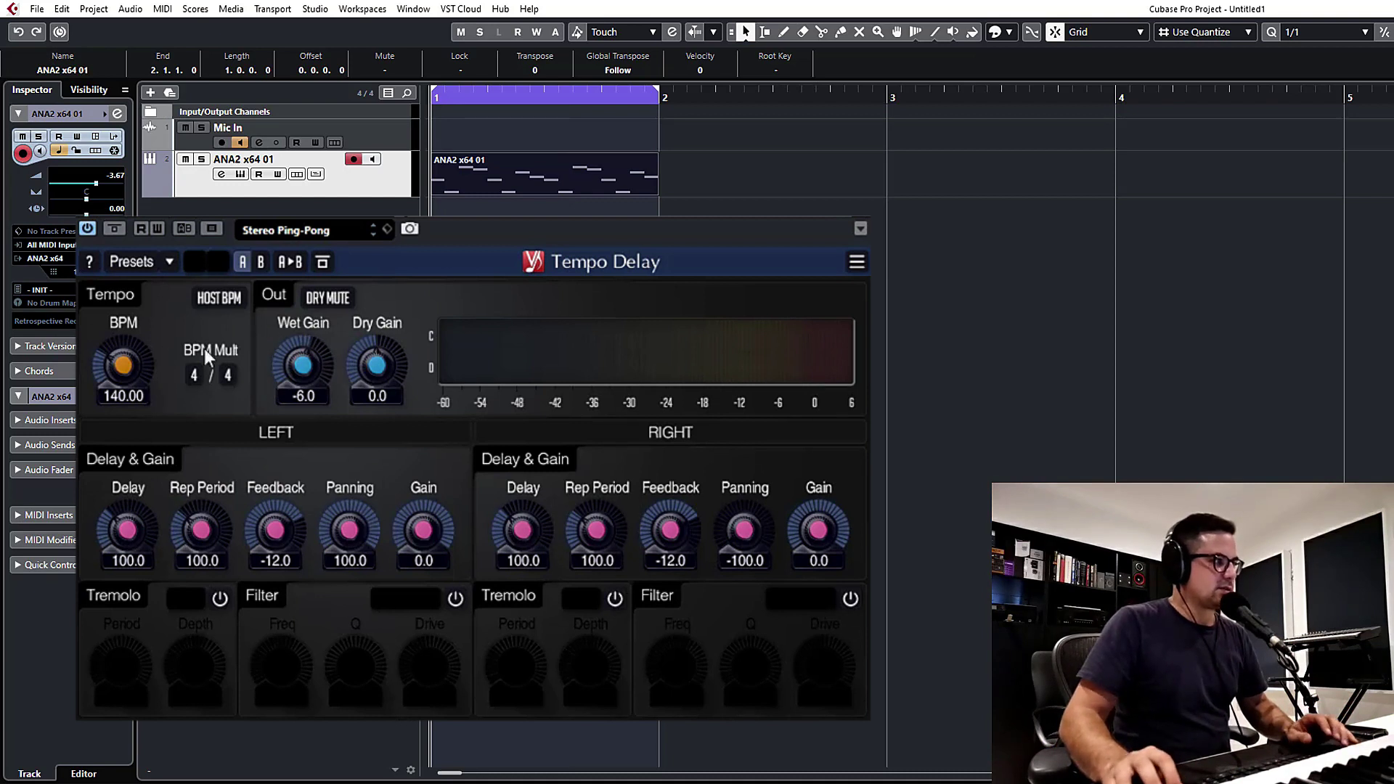
pyautogui.click(219, 298)
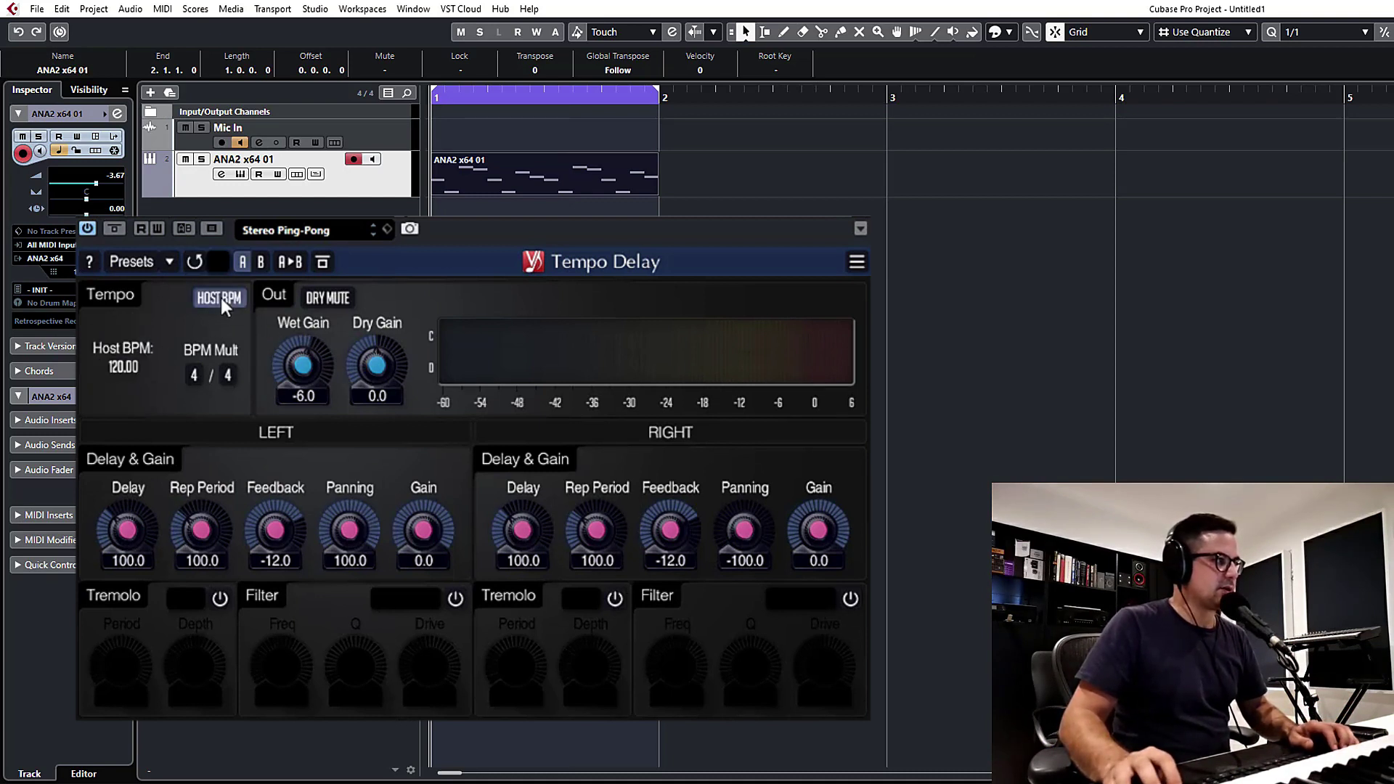
pyautogui.click(219, 297)
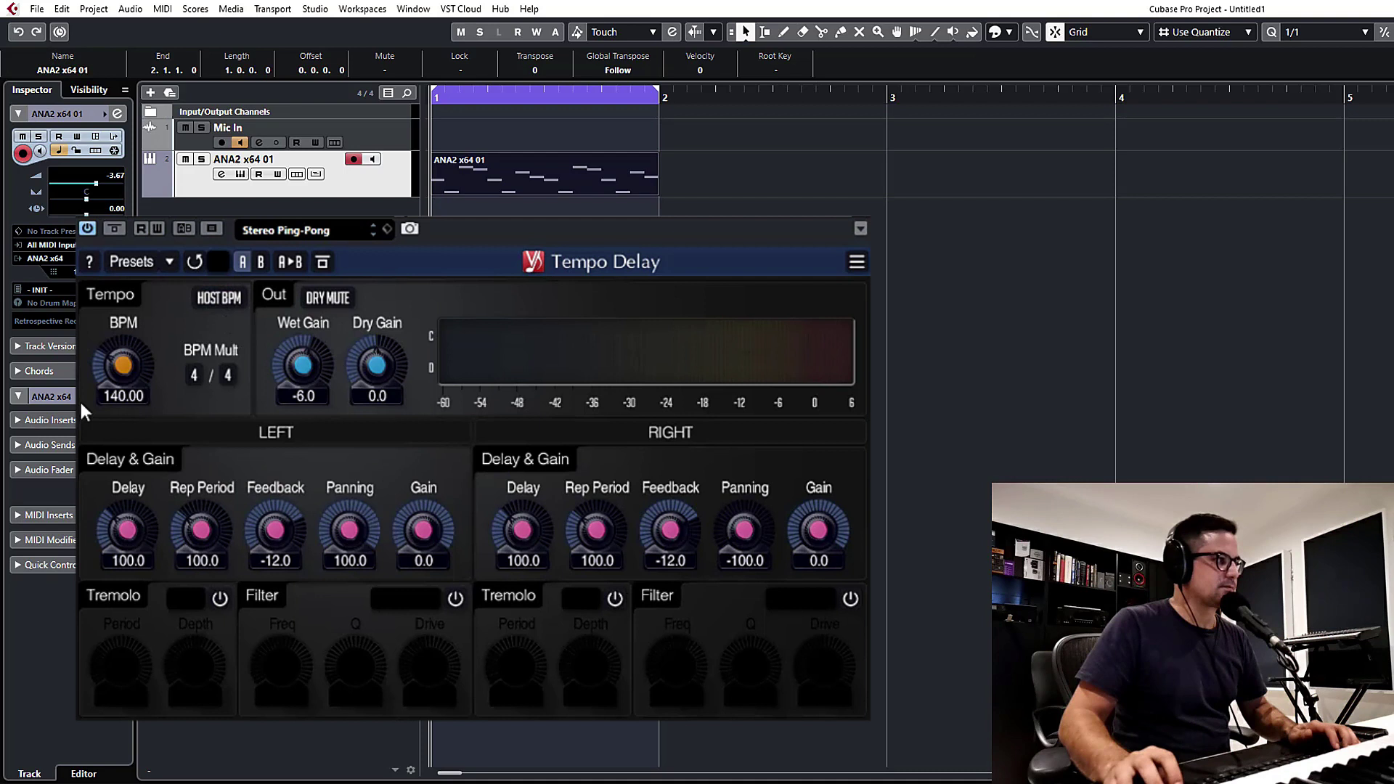
pyautogui.click(219, 297)
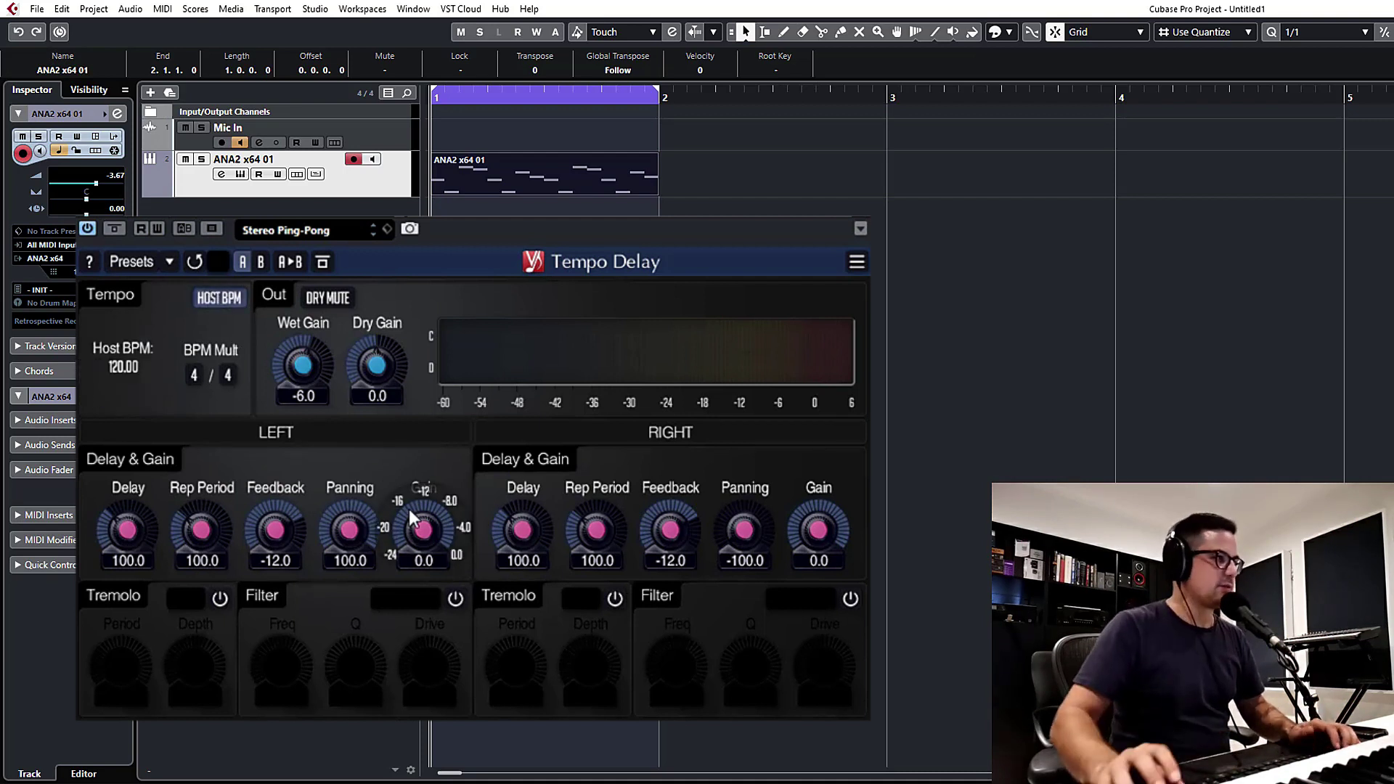
pyautogui.click(334, 302)
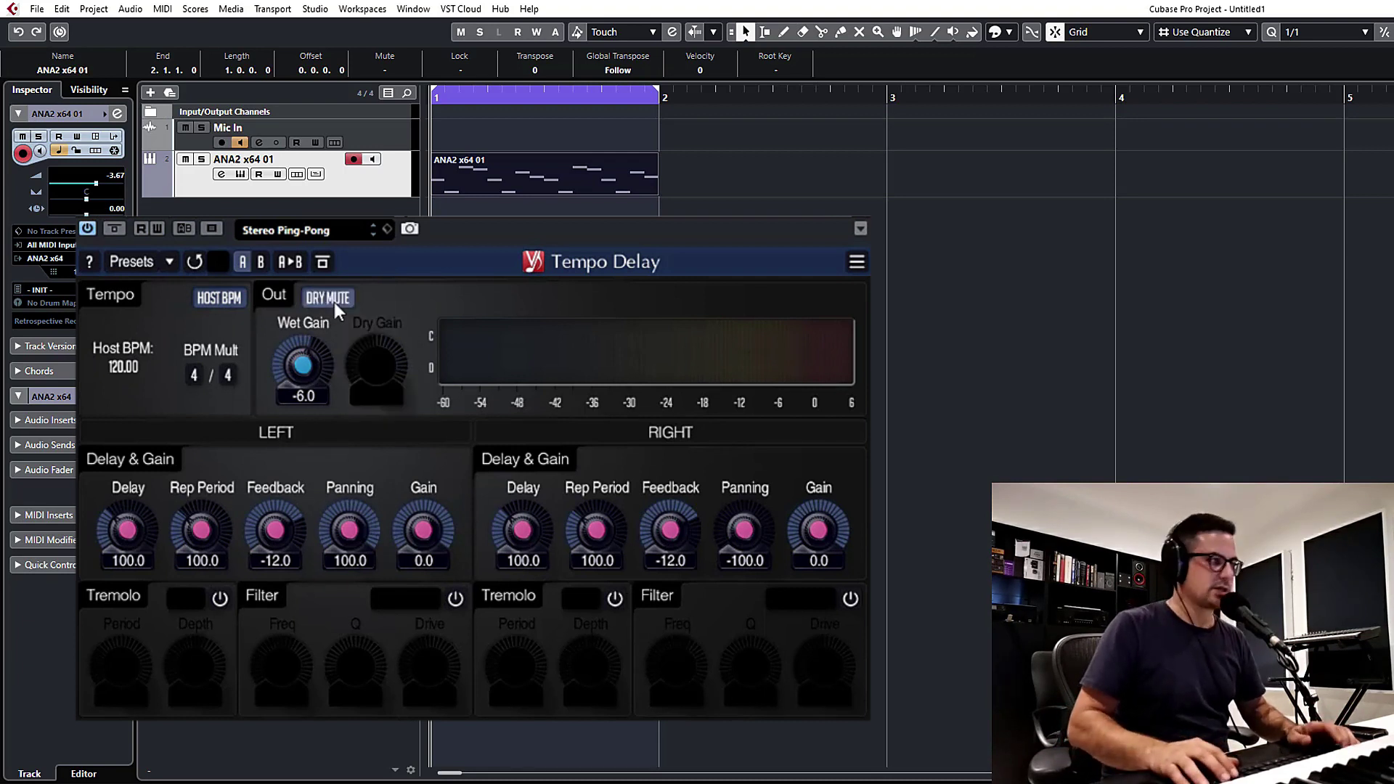
pyautogui.click(334, 302)
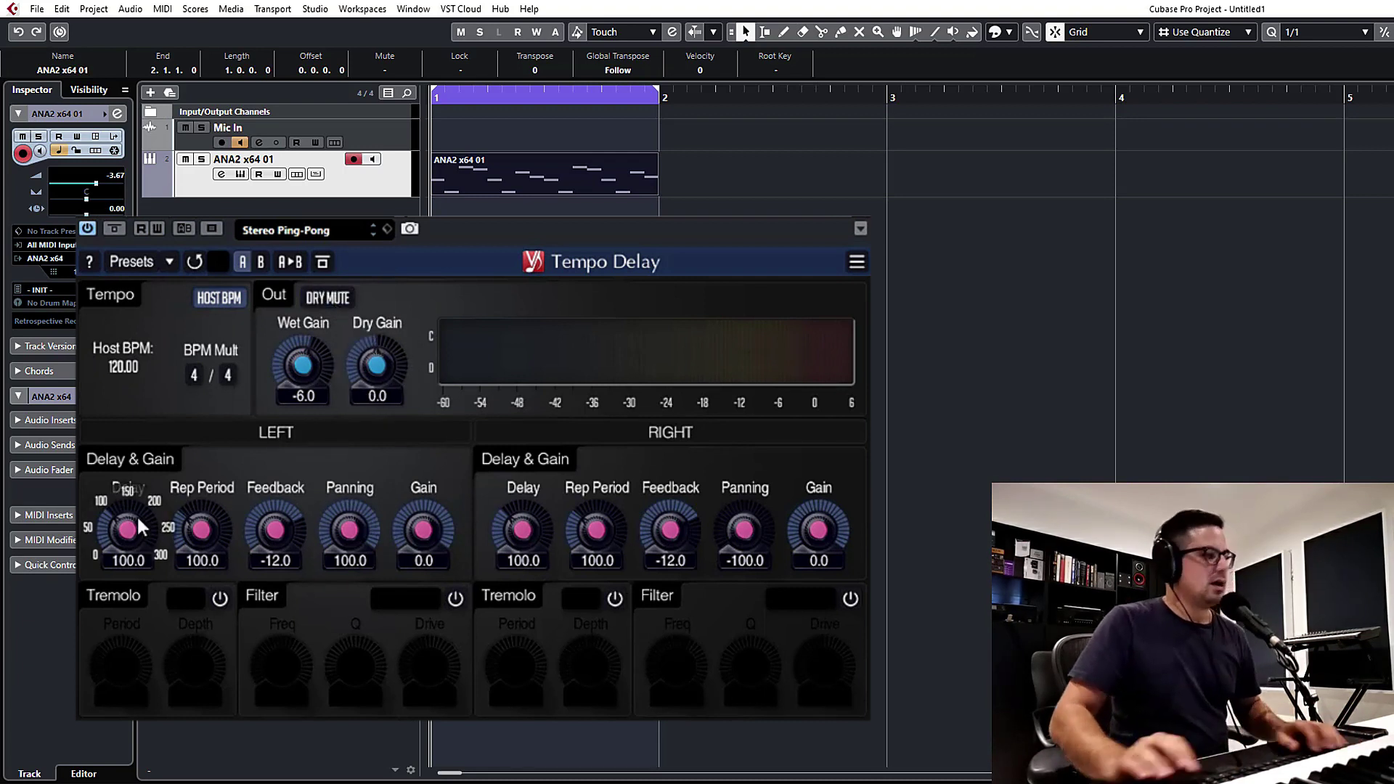
# - While auditioning the loop, set Tempo Delay's left delay to 50 with feedback -11.3 and right delay to 150 with feedback -12.7
pyautogui.press('space')
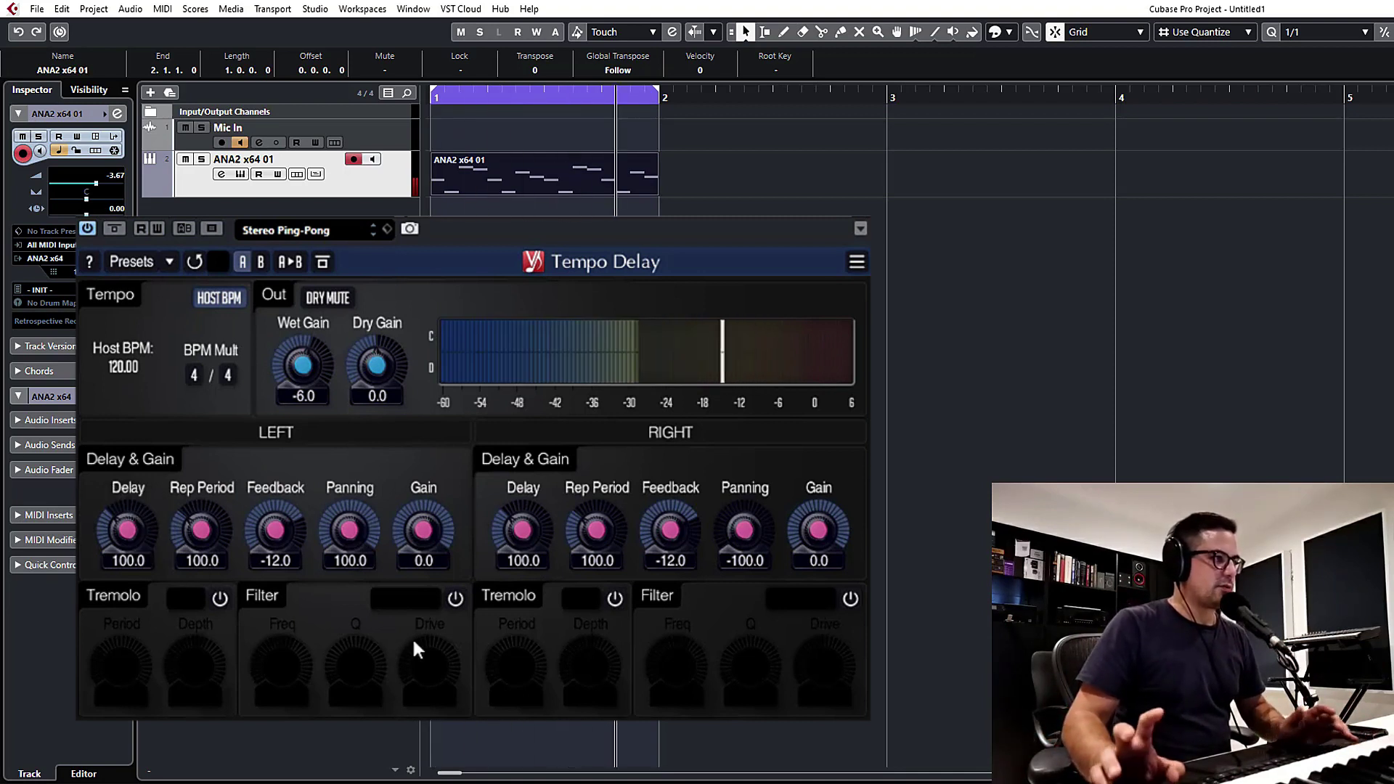
pyautogui.moveTo(127, 552)
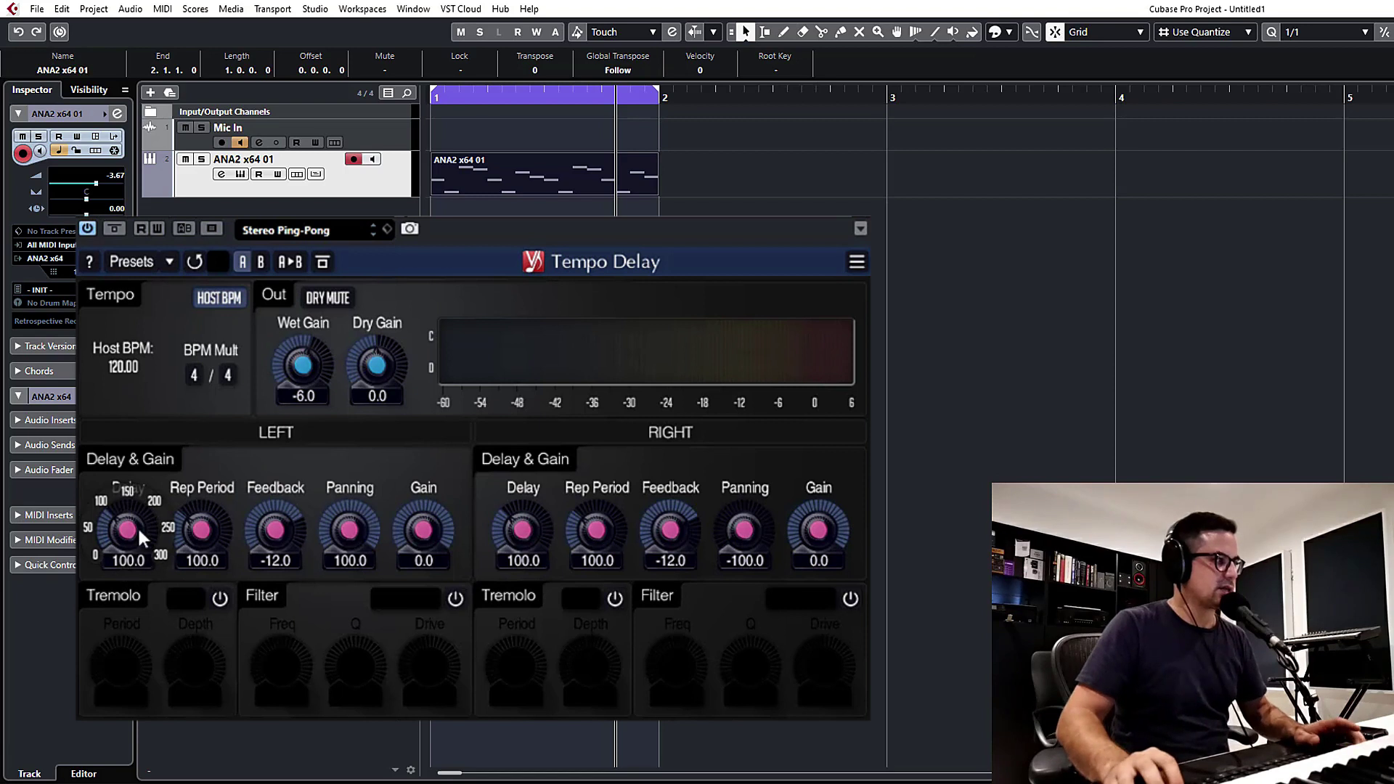
pyautogui.doubleClick(129, 561)
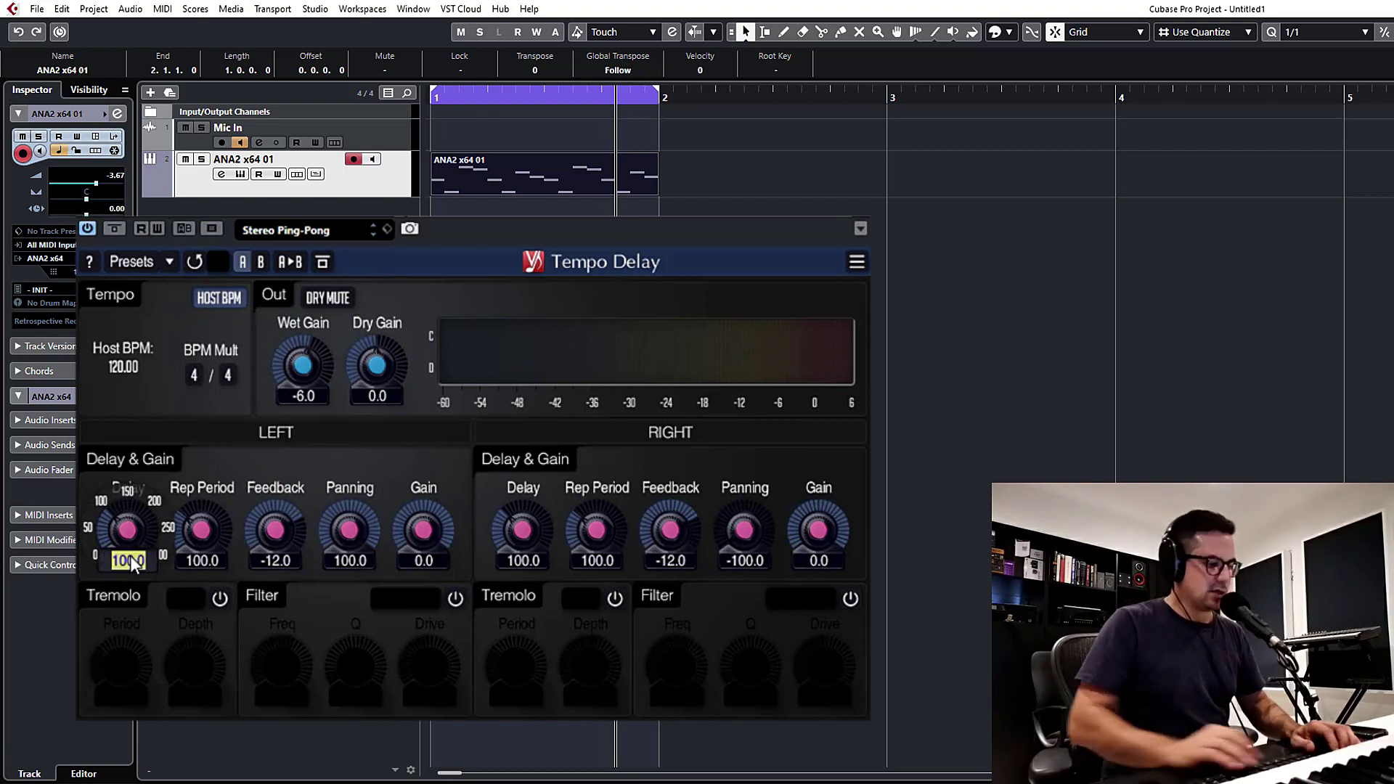
pyautogui.press('Return')
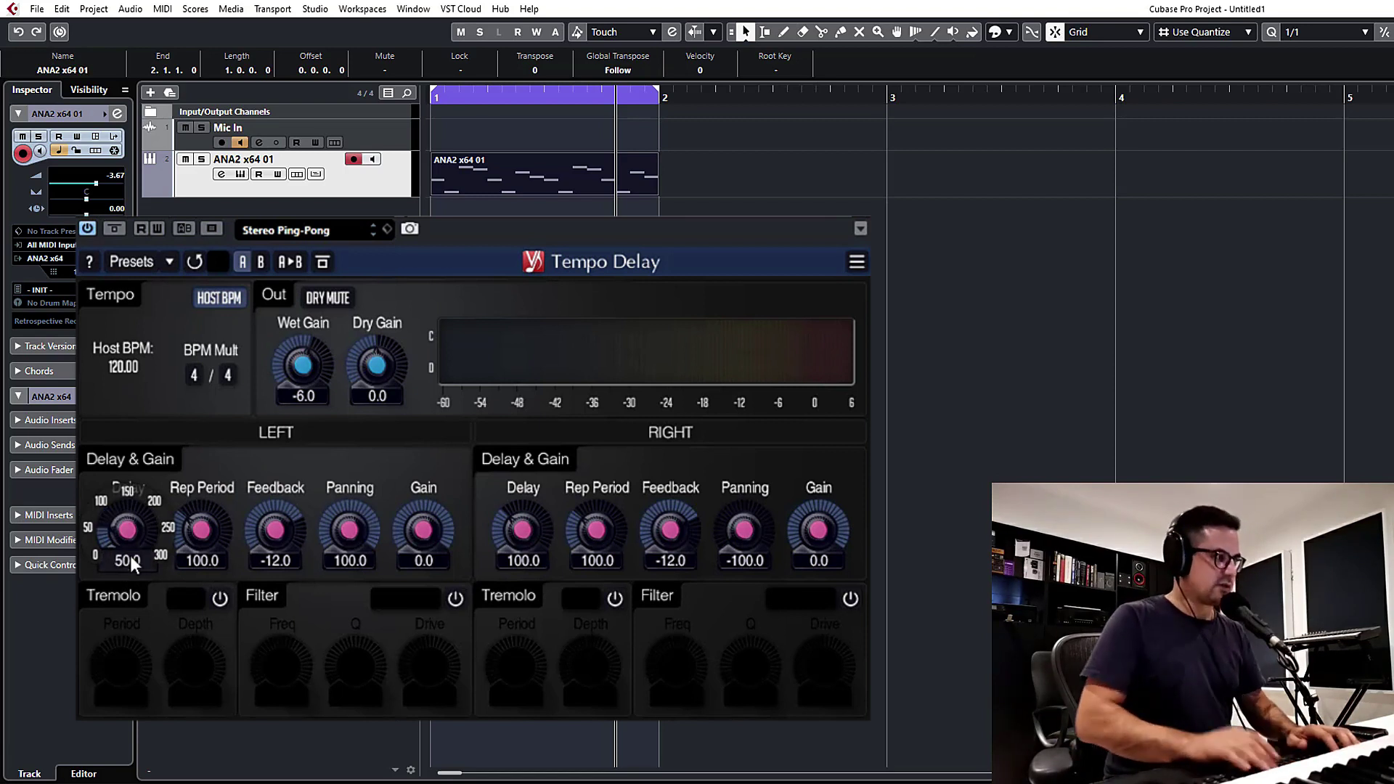
pyautogui.click(534, 558)
pyautogui.write('150')
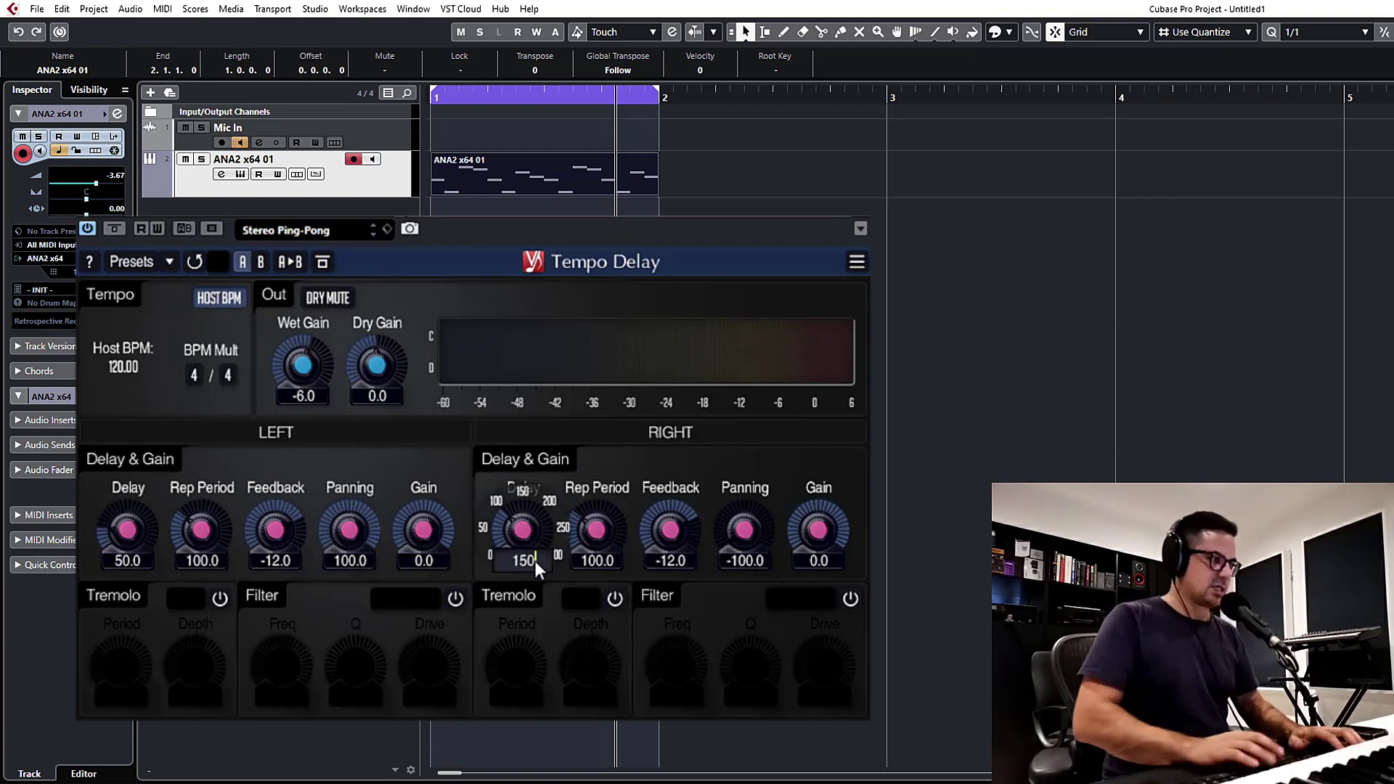
pyautogui.press('Return')
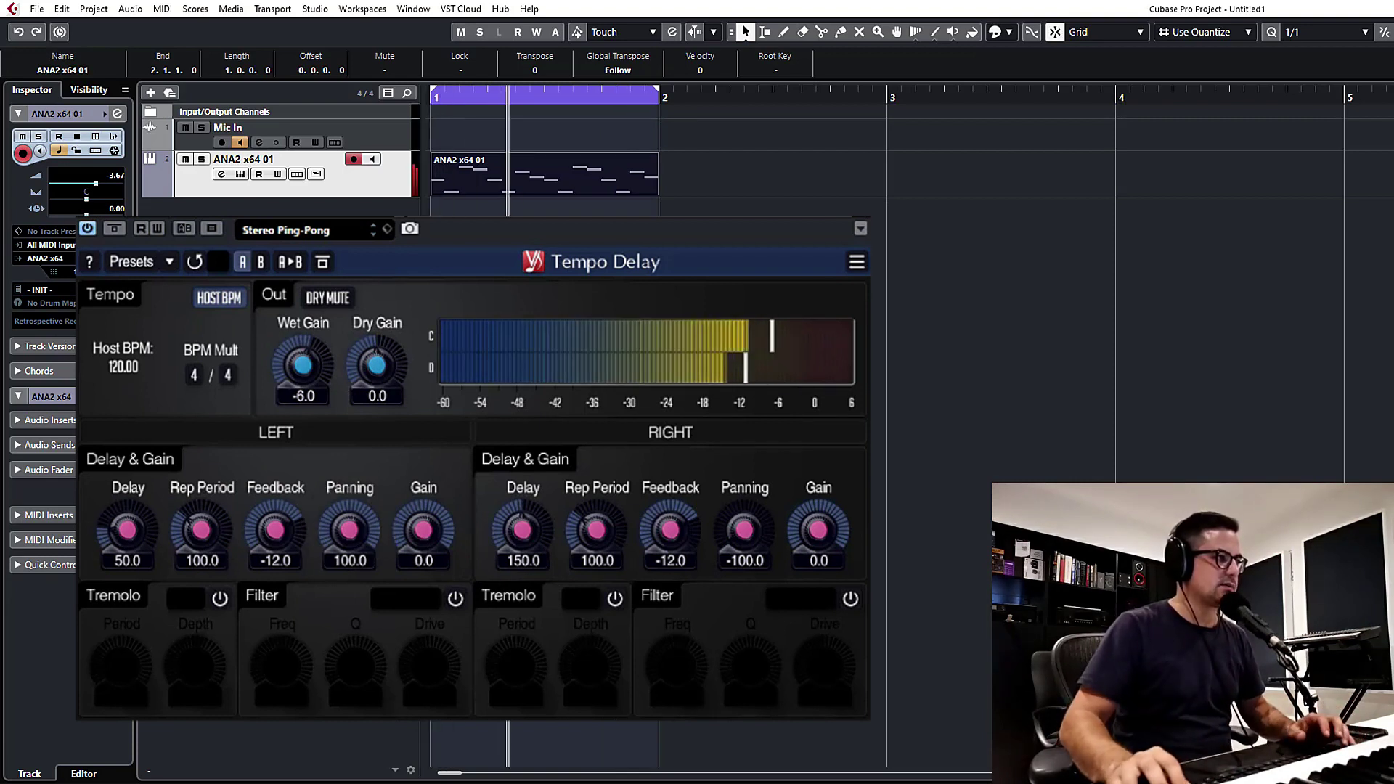
pyautogui.moveTo(285, 536); pyautogui.dragTo(285, 532)
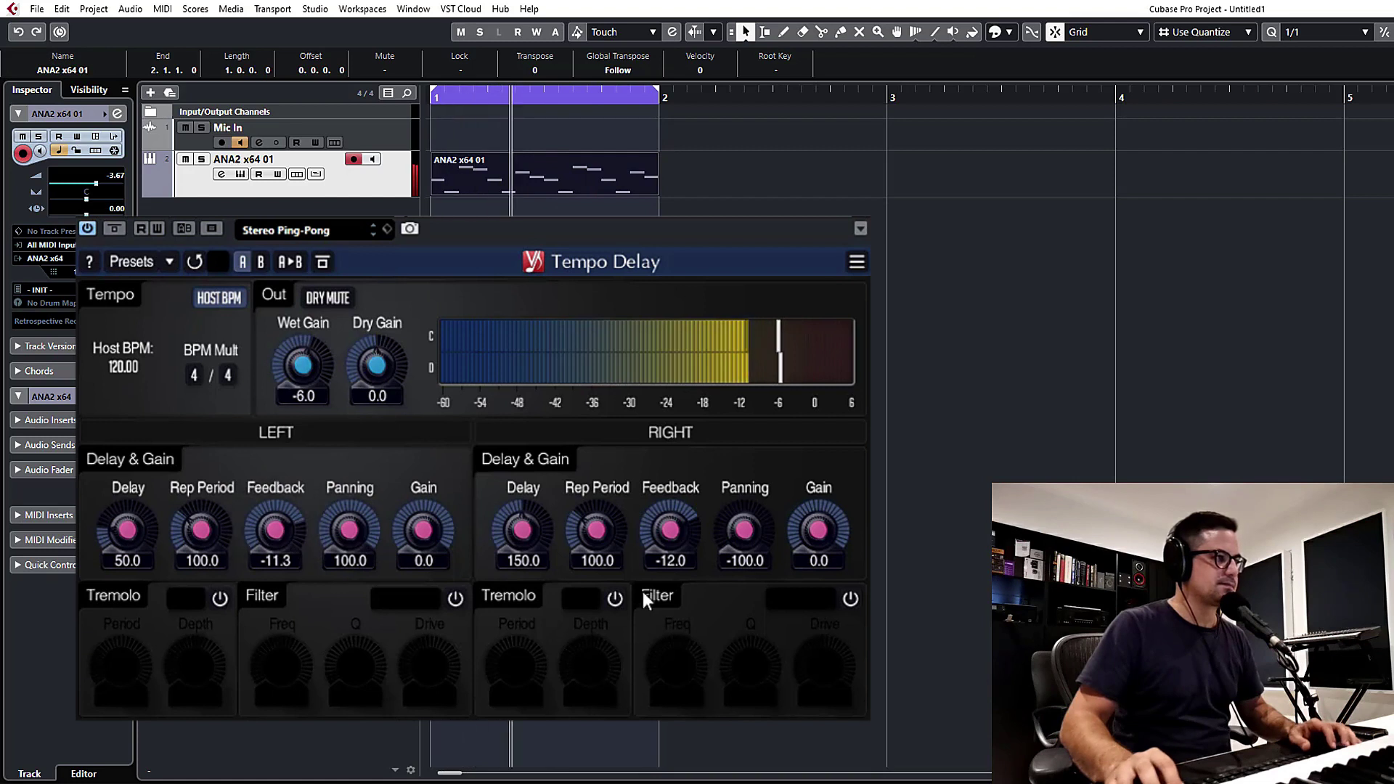
pyautogui.moveTo(675, 536); pyautogui.dragTo(676, 540)
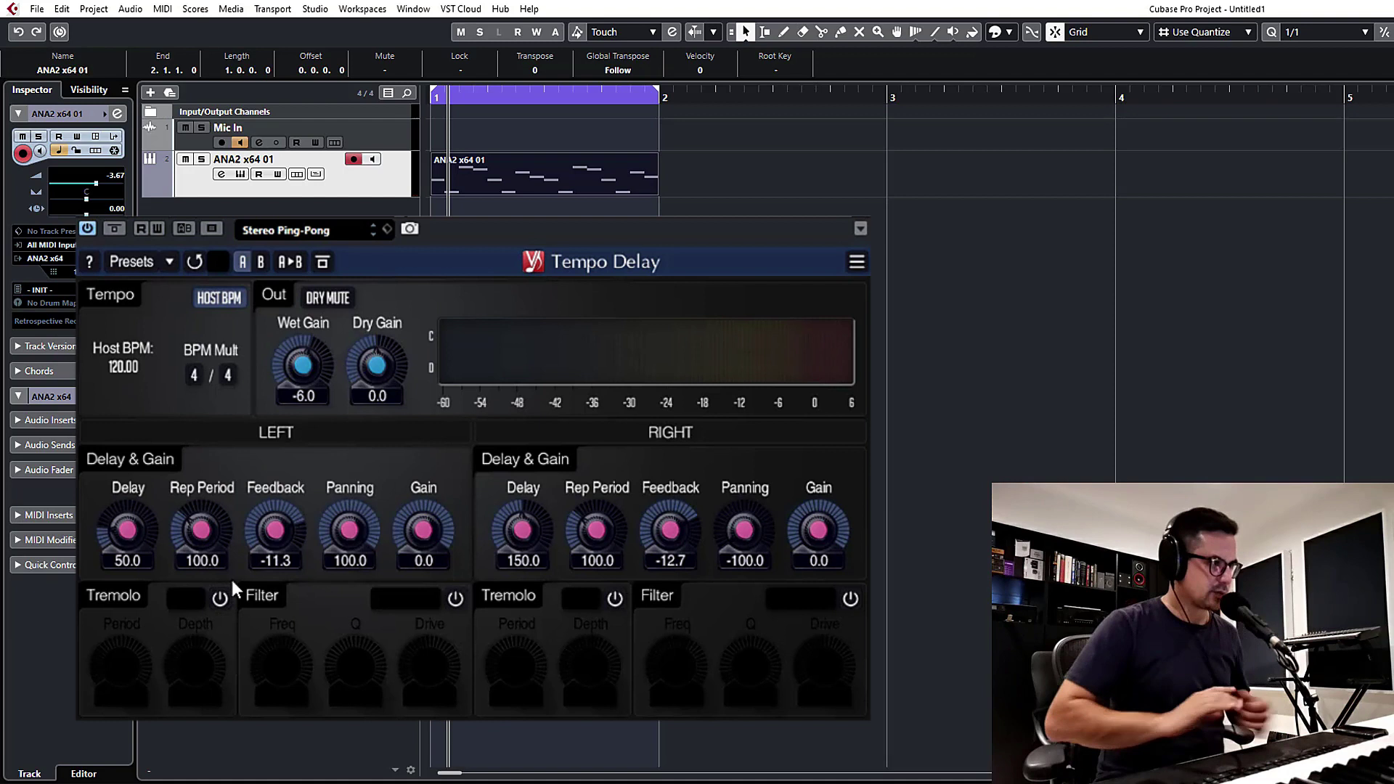
# - Enable both Tempo Delay tremolos and set the left period to 114.0, the right period to 135.5 and both depths to 0.0 during playback
pyautogui.click(221, 597)
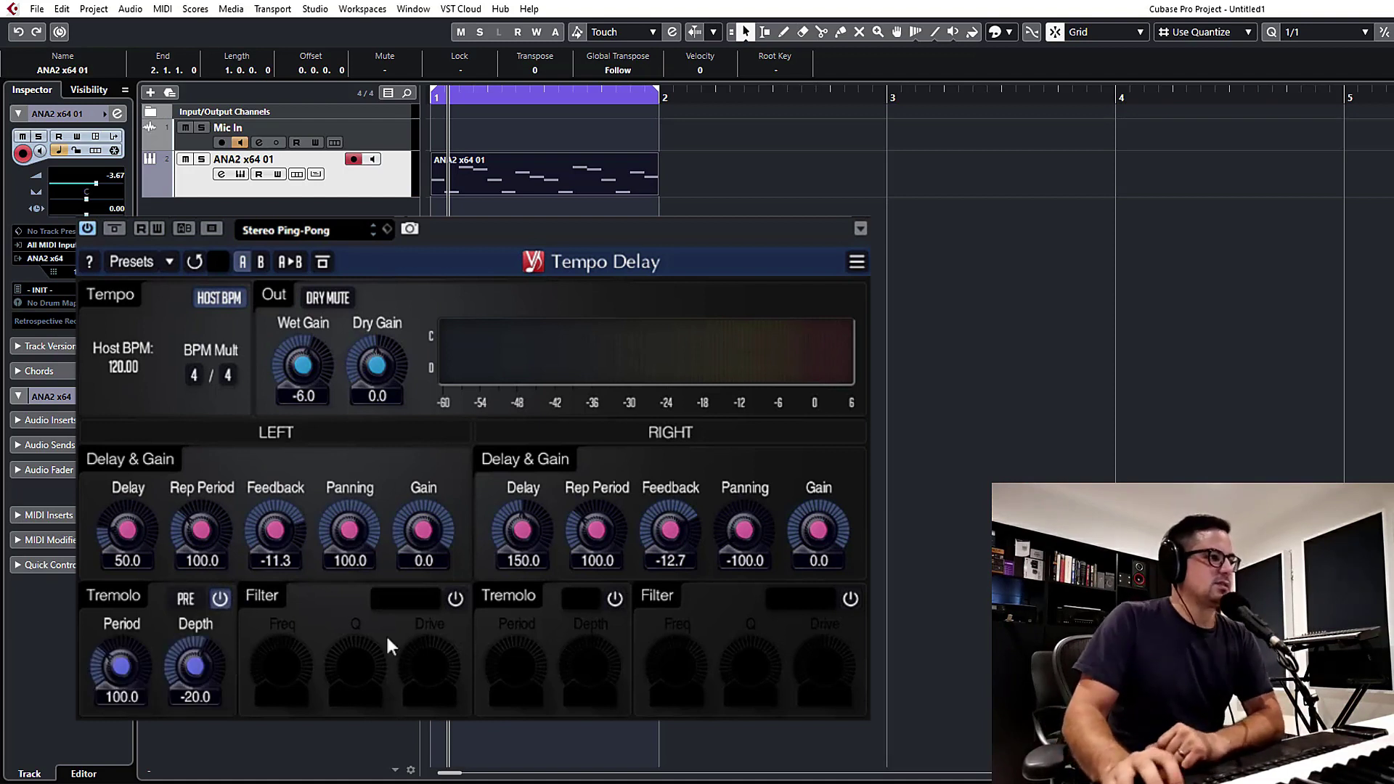
pyautogui.click(615, 599)
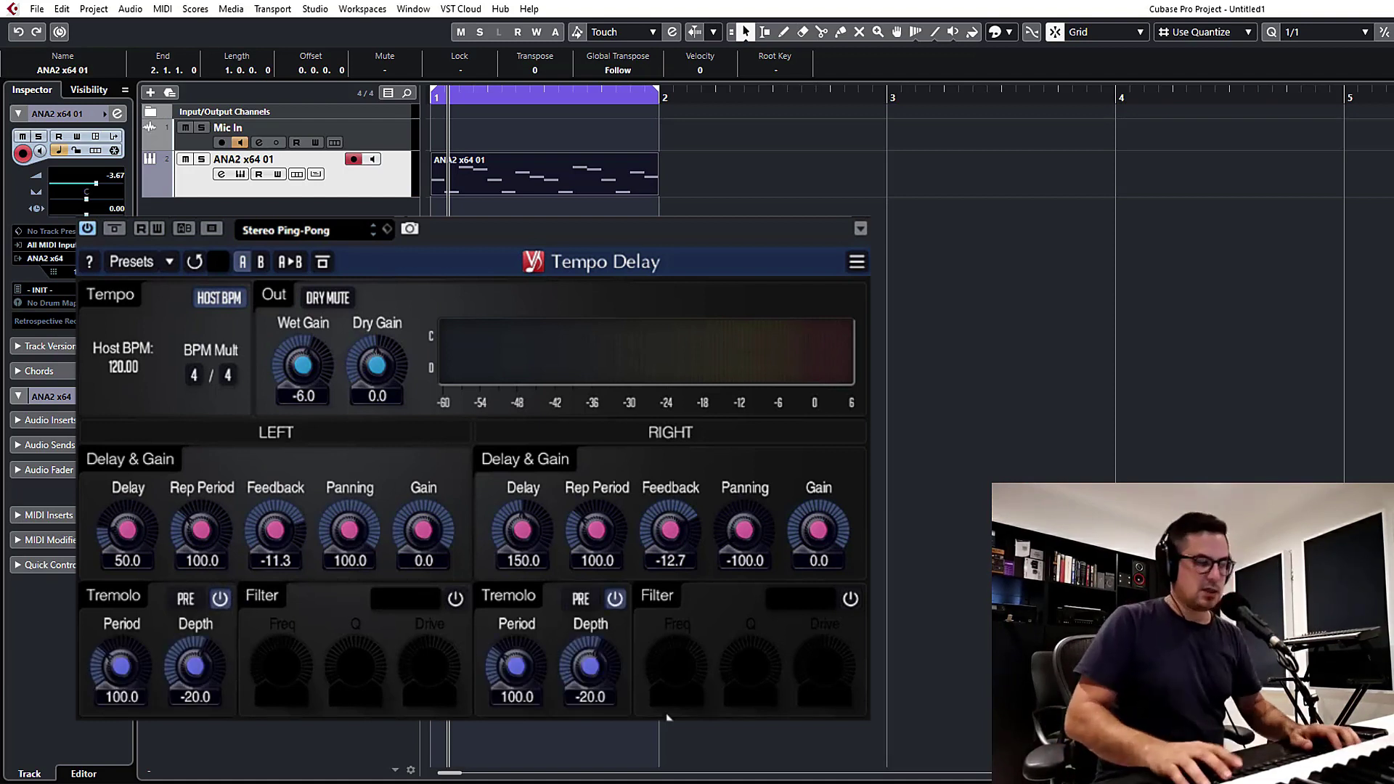
pyautogui.press('space')
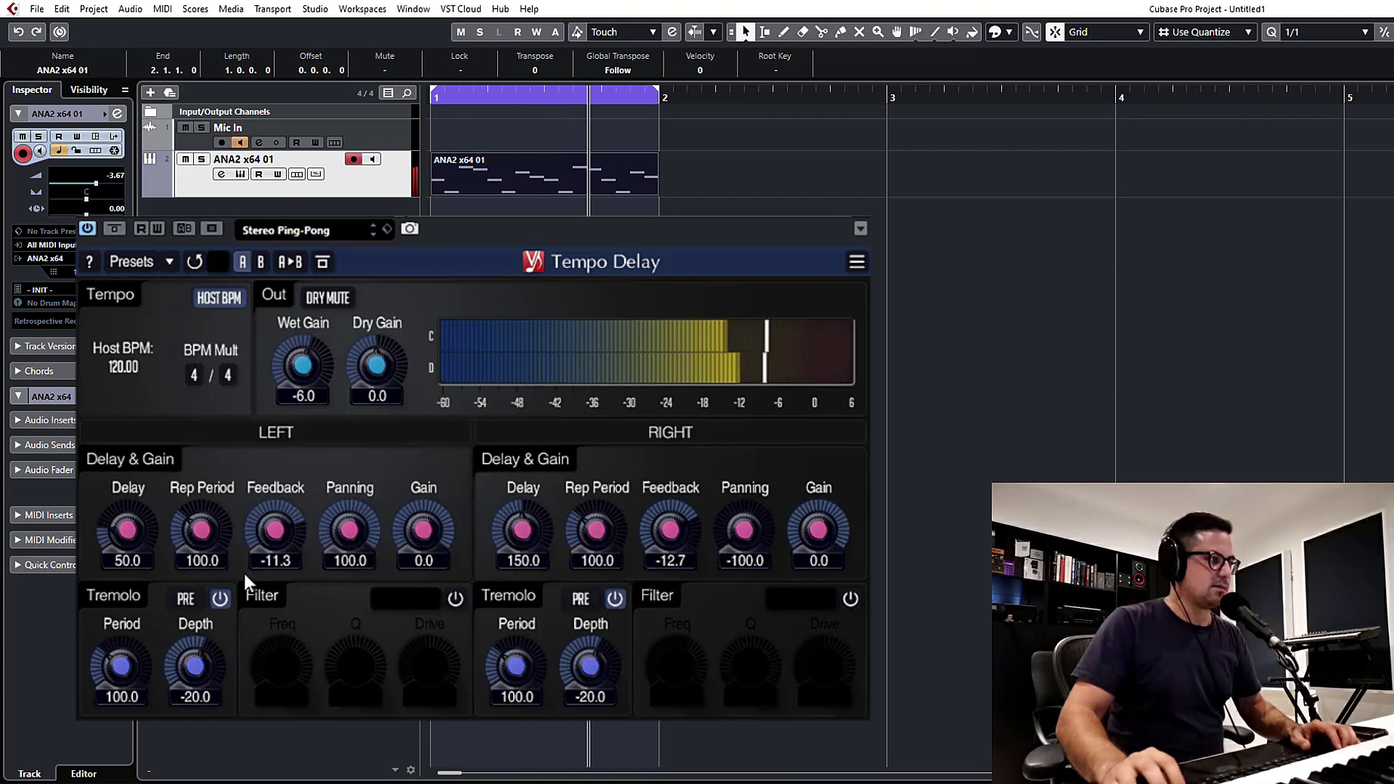
pyautogui.moveTo(191, 670); pyautogui.dragTo(120, 607)
pyautogui.moveTo(516, 667); pyautogui.dragTo(515, 645)
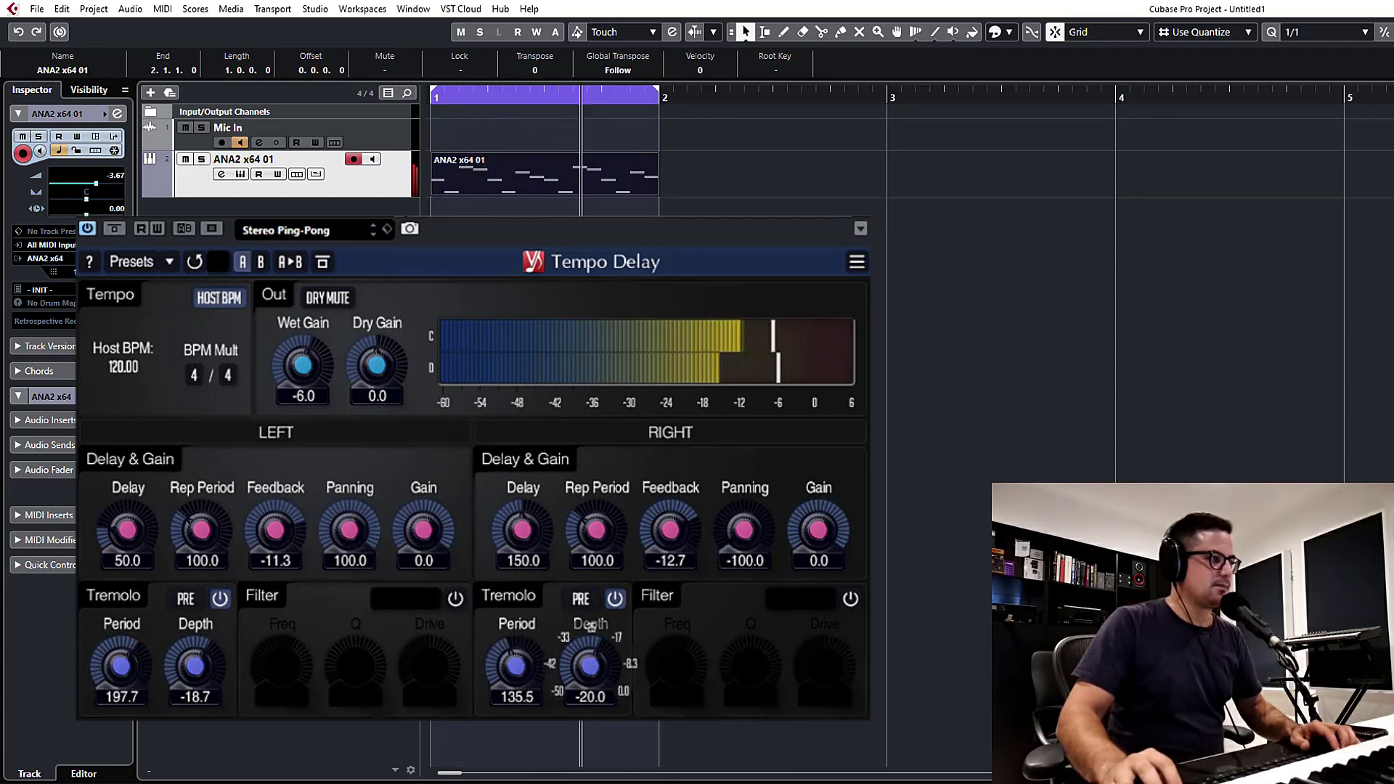
pyautogui.moveTo(593, 670); pyautogui.dragTo(593, 597)
pyautogui.moveTo(193, 670); pyautogui.dragTo(194, 600)
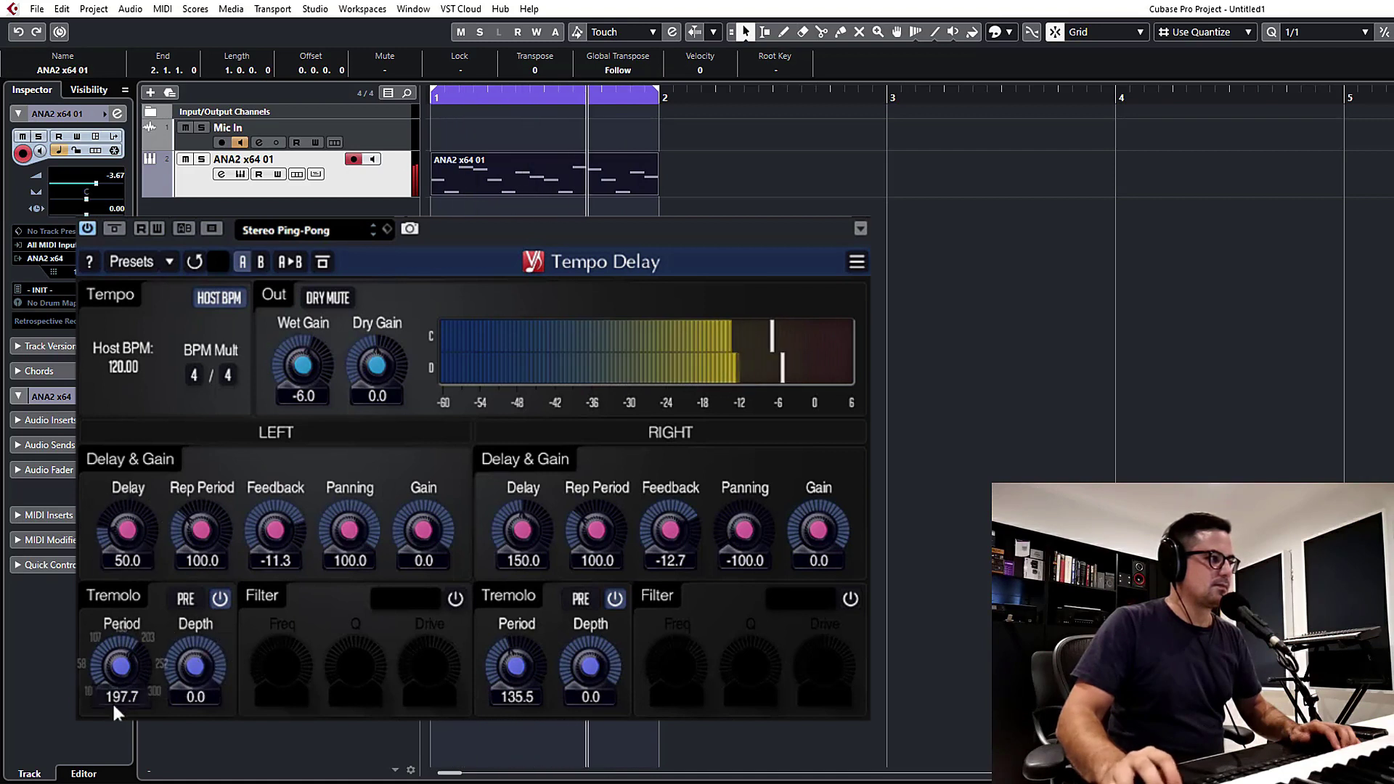
pyautogui.moveTo(107, 669); pyautogui.dragTo(108, 693)
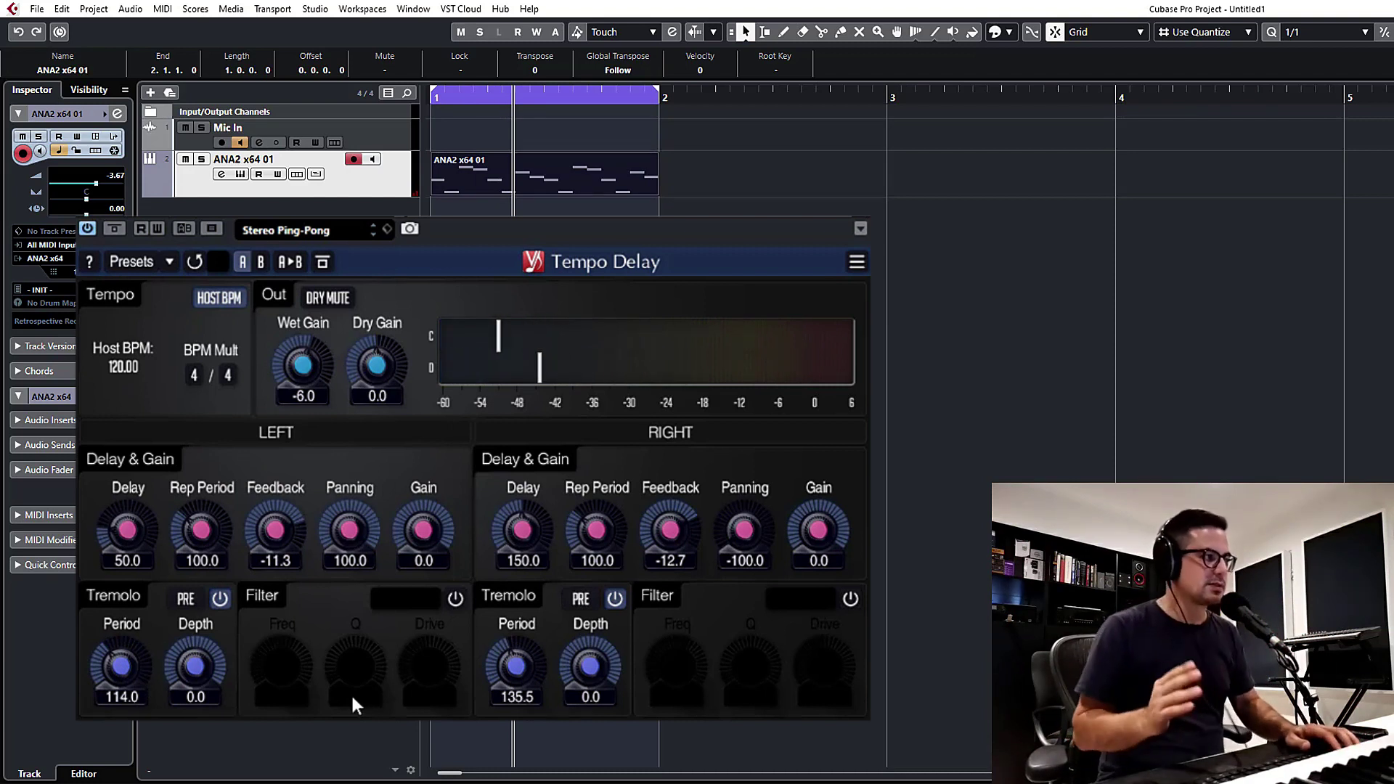
# - Turn off both tremolos and enable the high-pass filters on the left and right channels
pyautogui.click(220, 598)
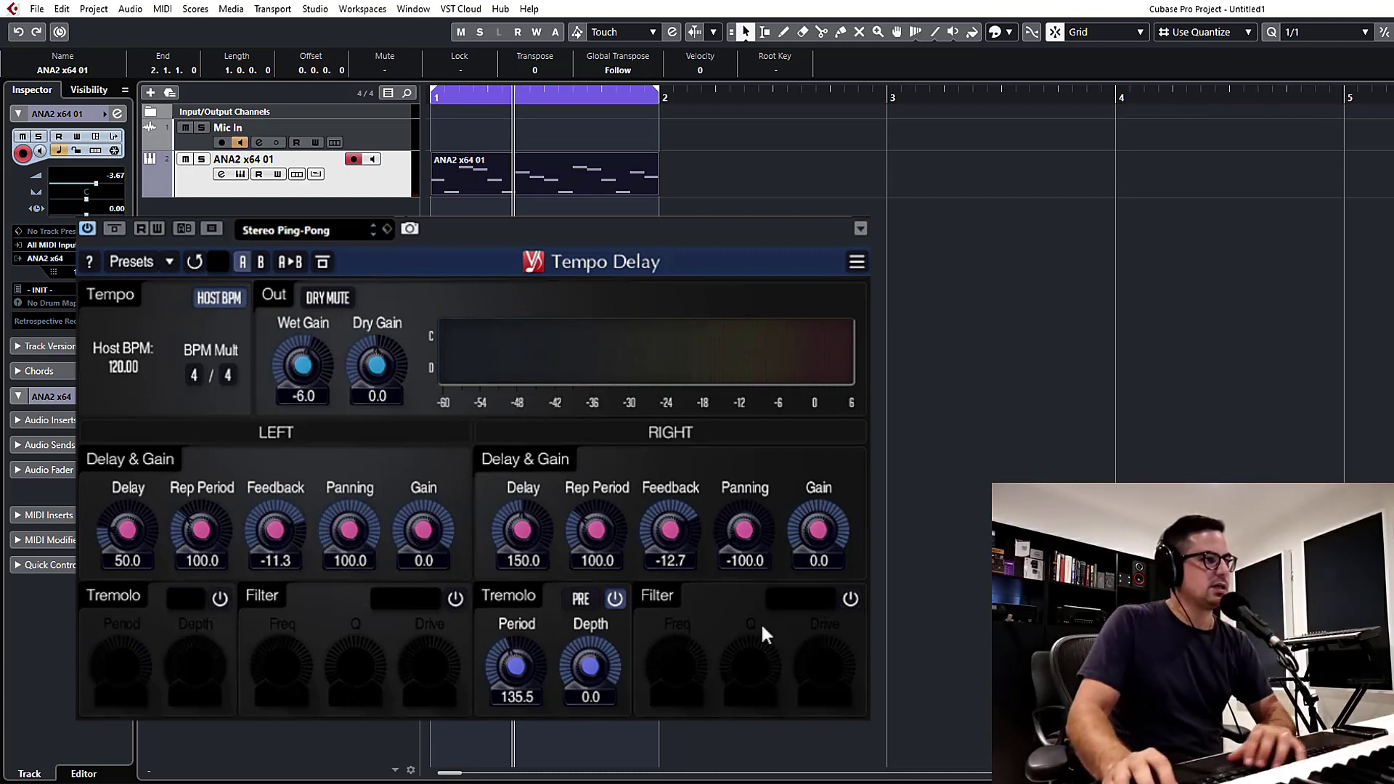
pyautogui.click(850, 600)
pyautogui.click(455, 598)
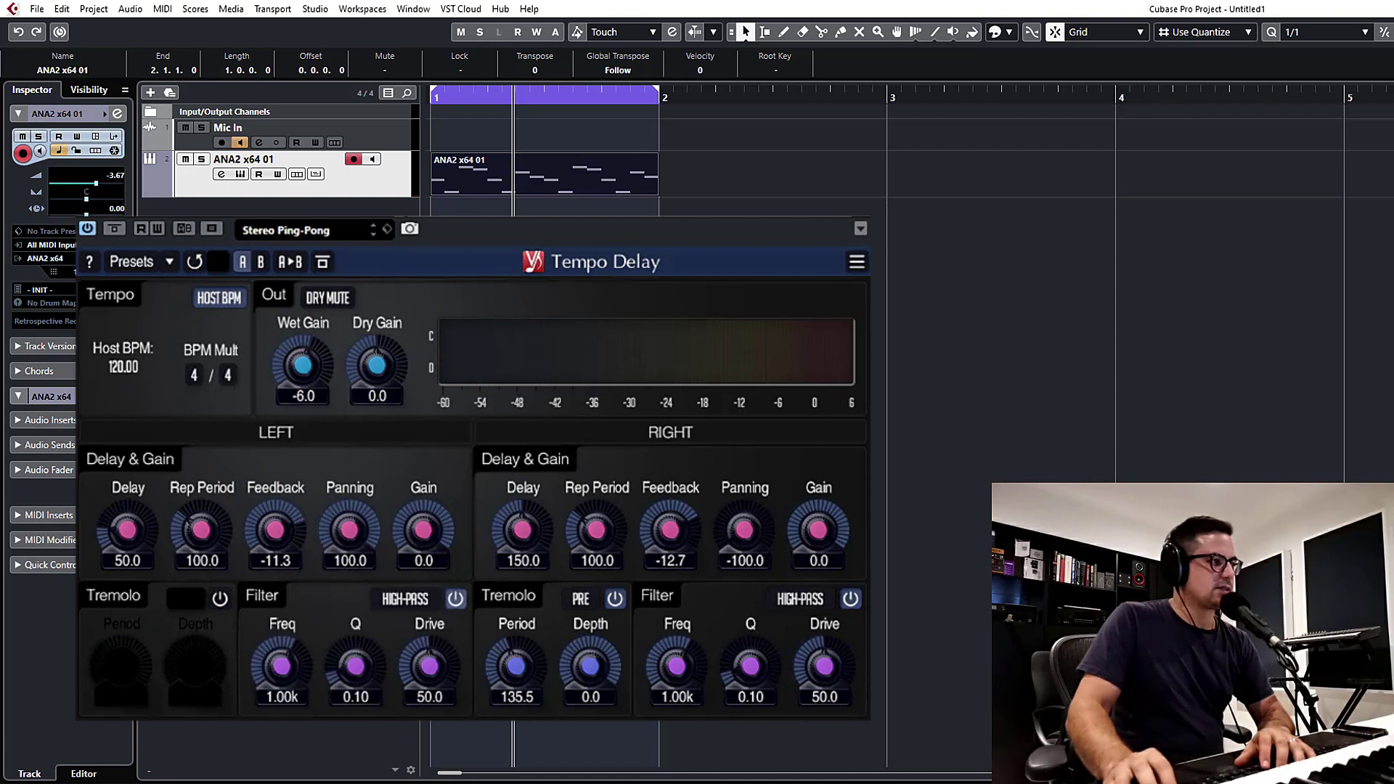
pyautogui.click(615, 598)
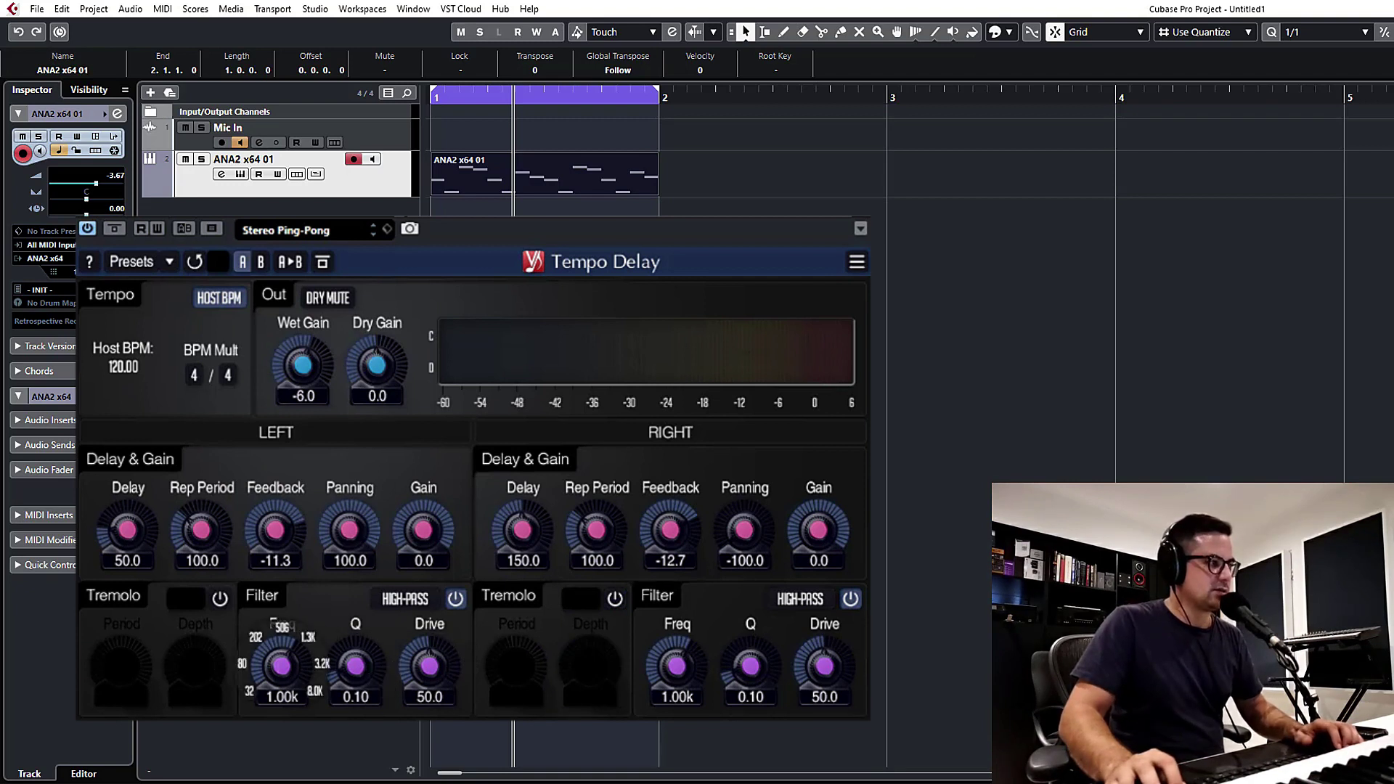
# - Set the left high-pass filter's drive to 100.0, frequency to 2.41k and Q to 0.26 while auditioning the loop
pyautogui.moveTo(430, 666); pyautogui.dragTo(429, 595)
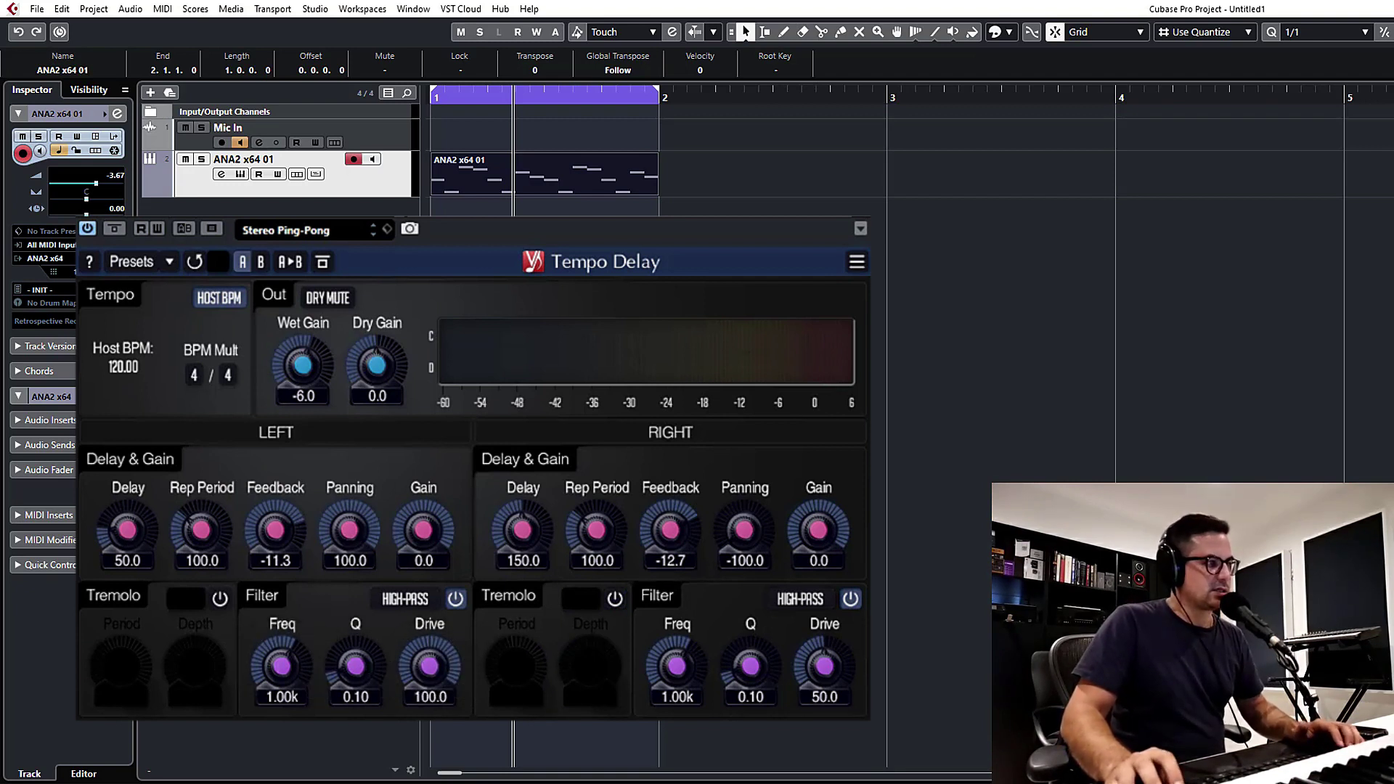
pyautogui.press('space')
pyautogui.moveTo(281, 679); pyautogui.dragTo(283, 650)
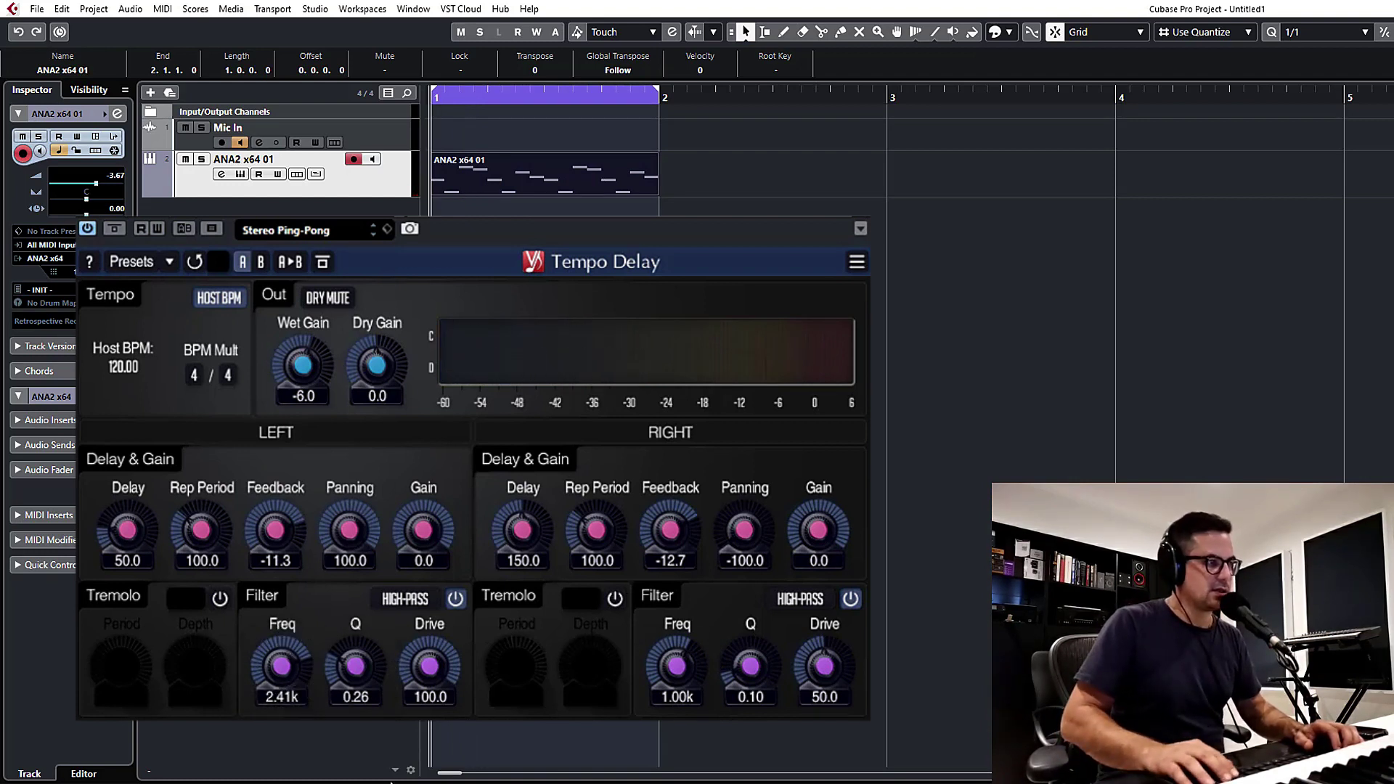
pyautogui.press('space')
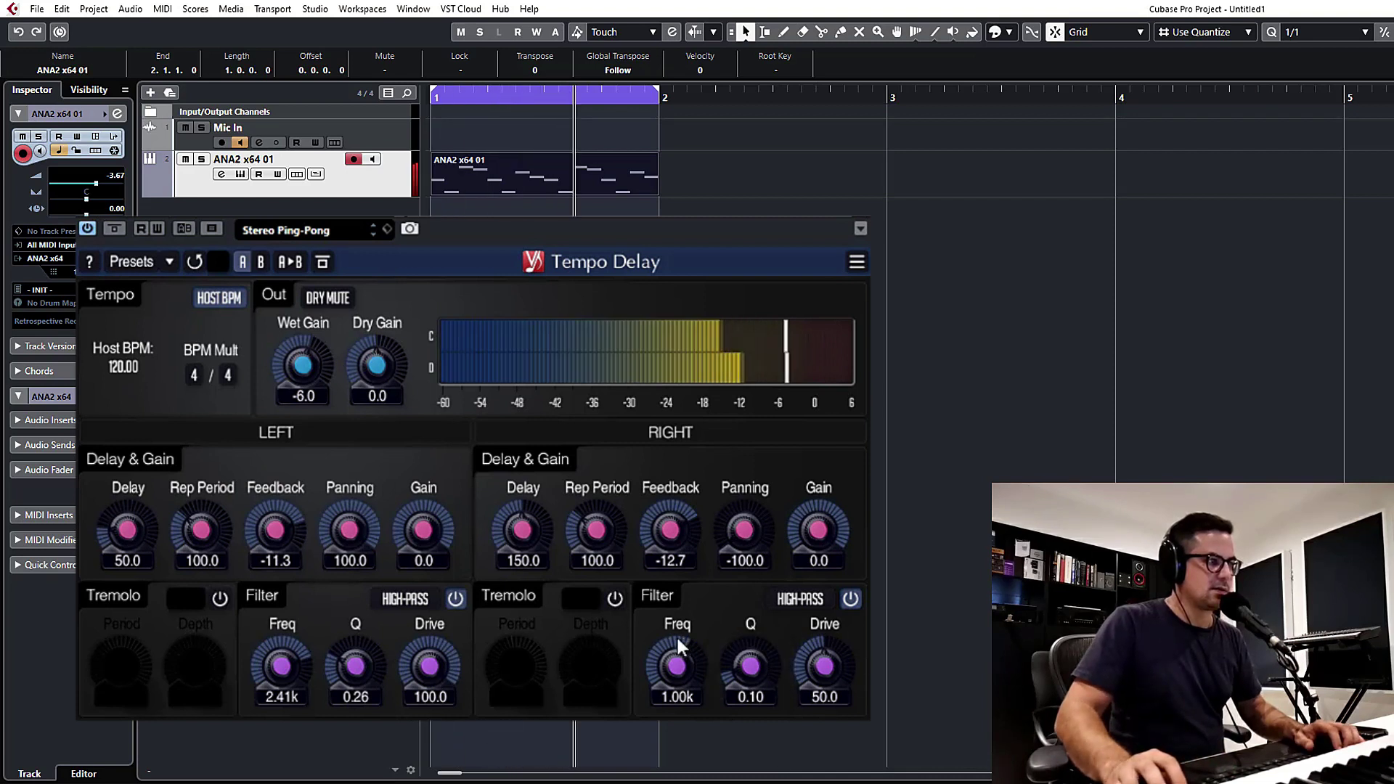
# - Set the right high-pass filter's drive to 100.0, Q to 0.31 and frequency to 50.1 while auditioning the loop
pyautogui.moveTo(678, 662); pyautogui.dragTo(678, 743)
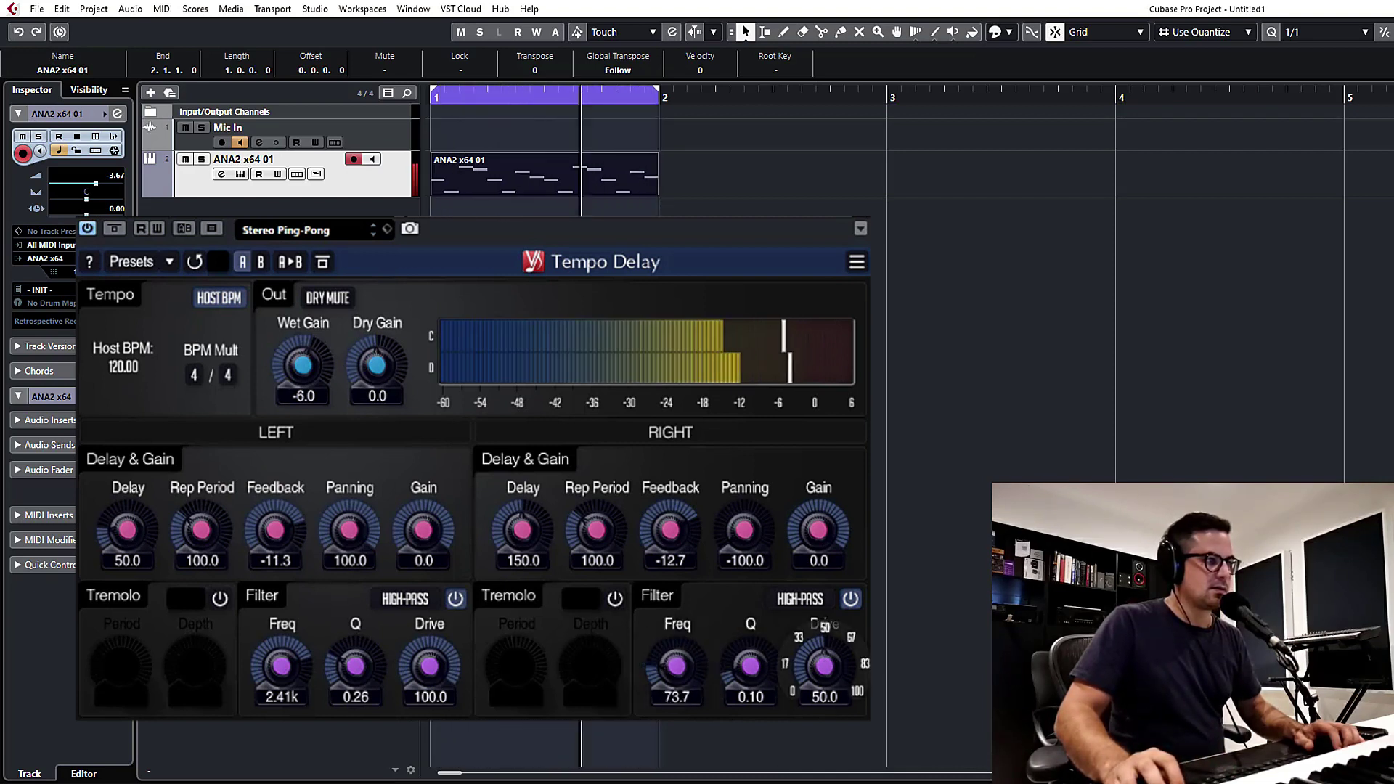
pyautogui.moveTo(825, 666); pyautogui.dragTo(824, 619)
pyautogui.moveTo(750, 666); pyautogui.dragTo(750, 653)
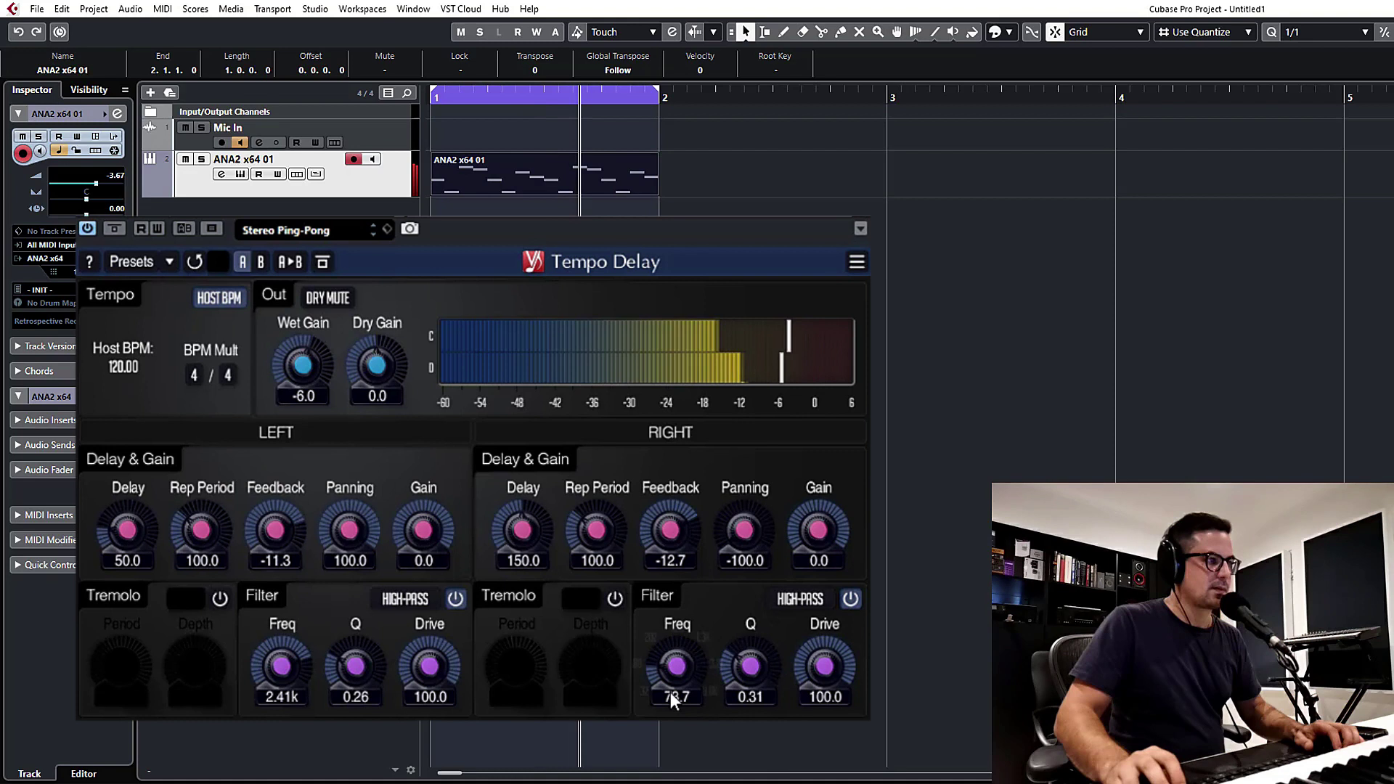
pyautogui.moveTo(669, 692); pyautogui.dragTo(680, 662)
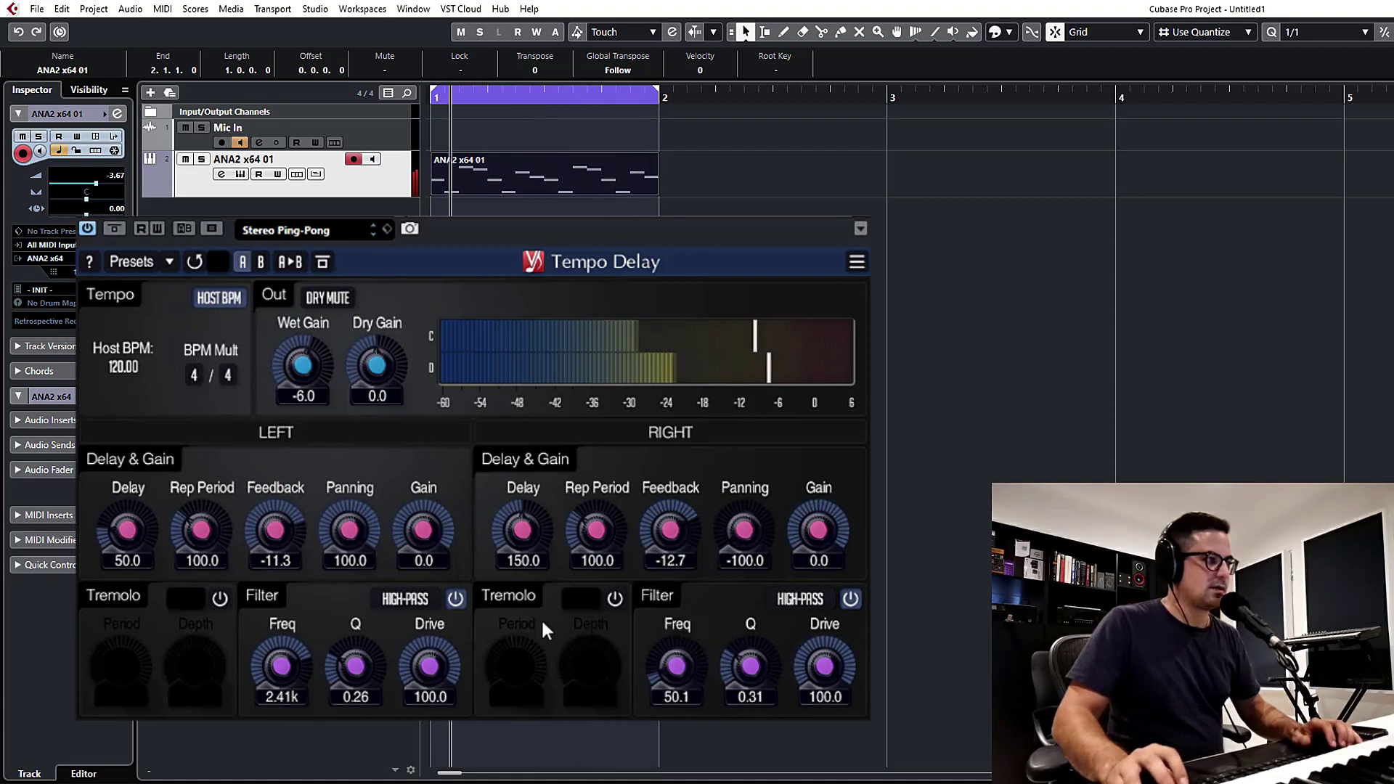
# - Switch the right and left filters to Band-Pass and resume loop playback
pyautogui.click(799, 599)
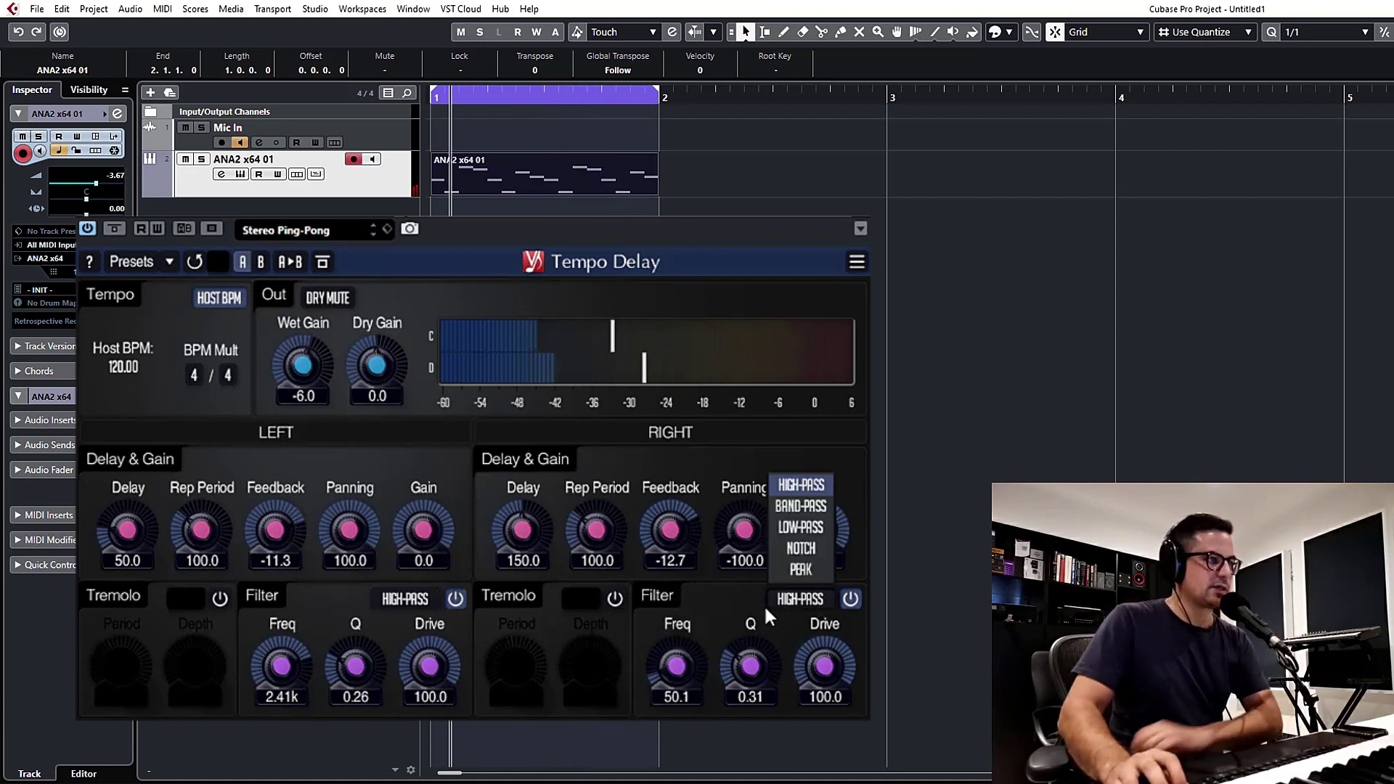
pyautogui.click(798, 506)
pyautogui.click(405, 599)
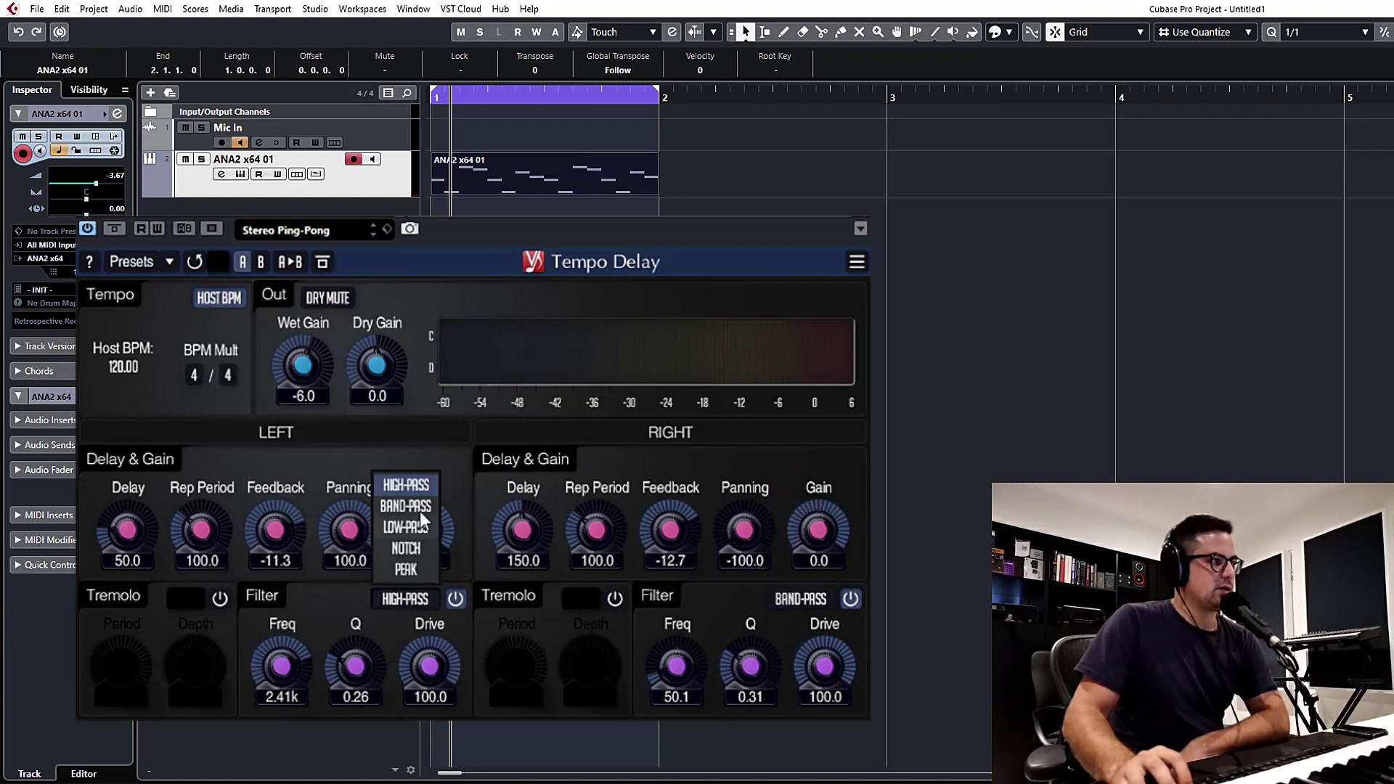
pyautogui.click(408, 509)
pyautogui.press('space')
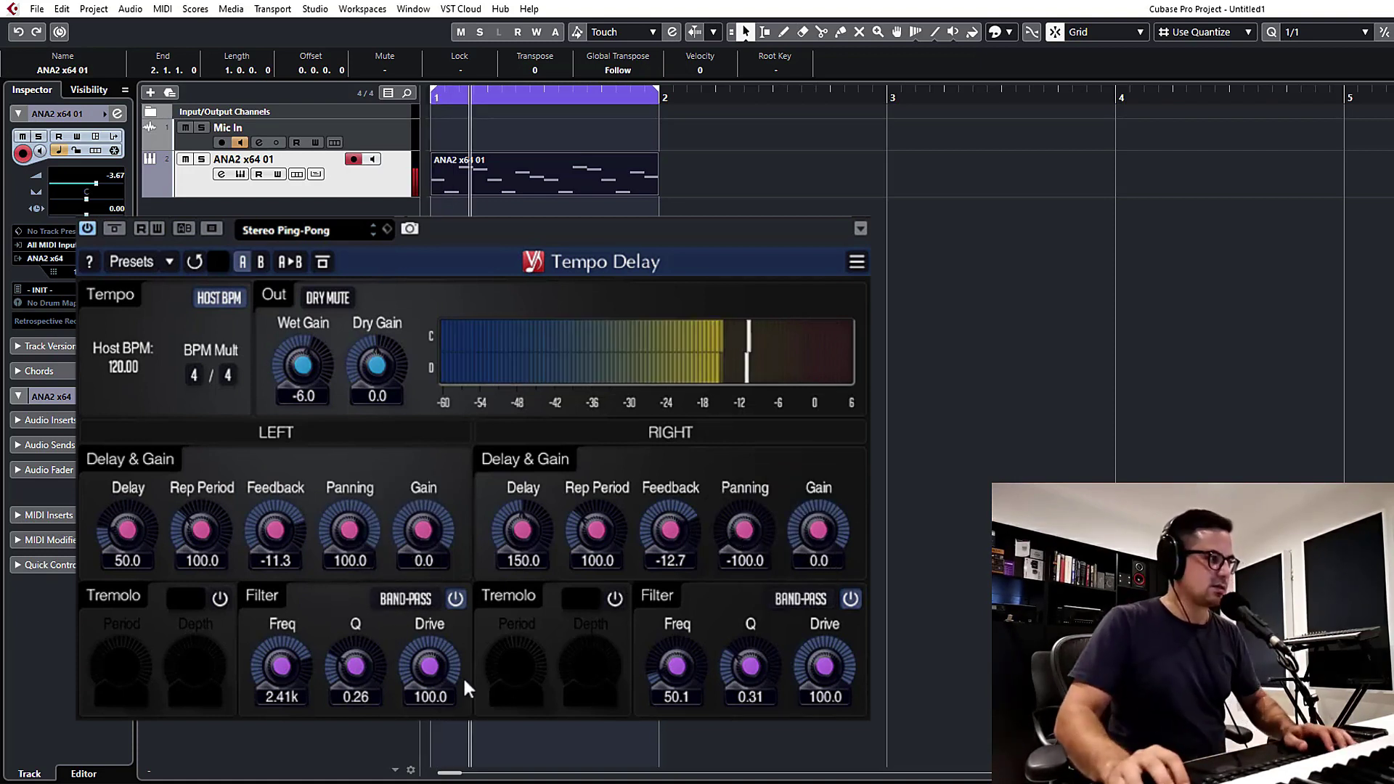
# - During playback, set the left band-pass frequency to 5.97k with Q 0.49, and the right band-pass frequency to 63.0
pyautogui.moveTo(291, 658)
pyautogui.mouseDown()
pyautogui.moveTo(295, 698)
pyautogui.moveTo(314, 648)
pyautogui.mouseUp()
pyautogui.moveTo(356, 668); pyautogui.dragTo(290, 662)
pyautogui.scroll(6, 282, 666)
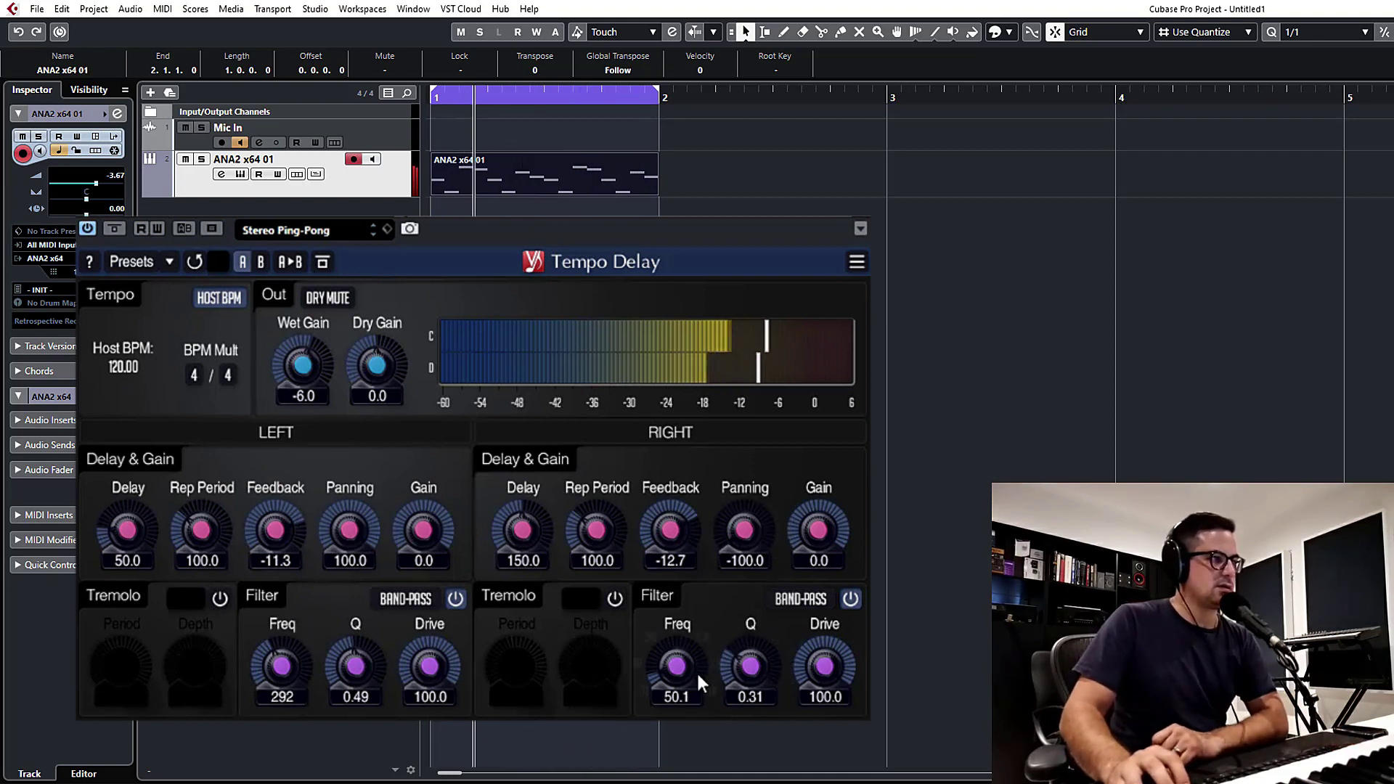
pyautogui.moveTo(697, 675); pyautogui.dragTo(683, 566)
pyautogui.moveTo(276, 637); pyautogui.dragTo(276, 585)
pyautogui.moveTo(677, 665); pyautogui.dragTo(677, 741)
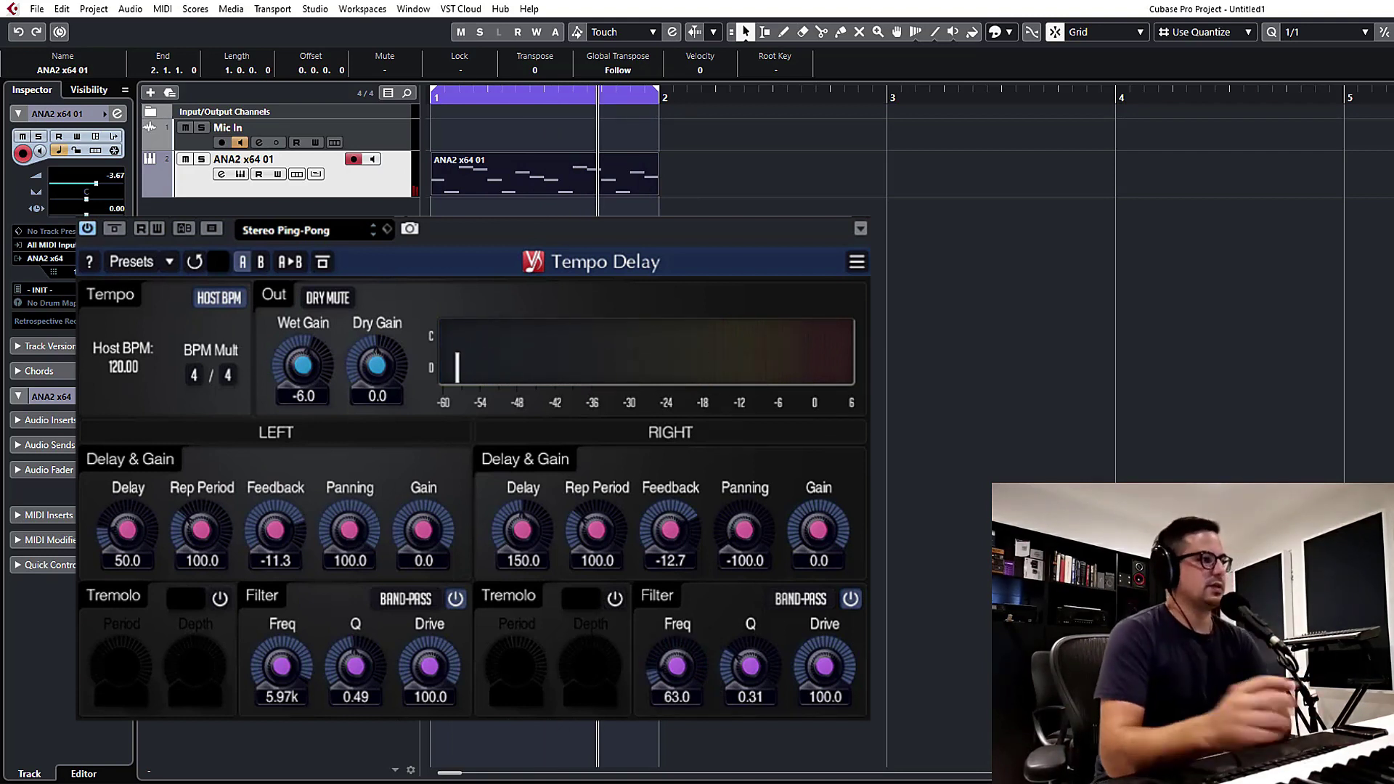
# - Close Tempo Delay and bypass it in the ANA2 track's channel inserts
pyautogui.moveTo(303, 669)
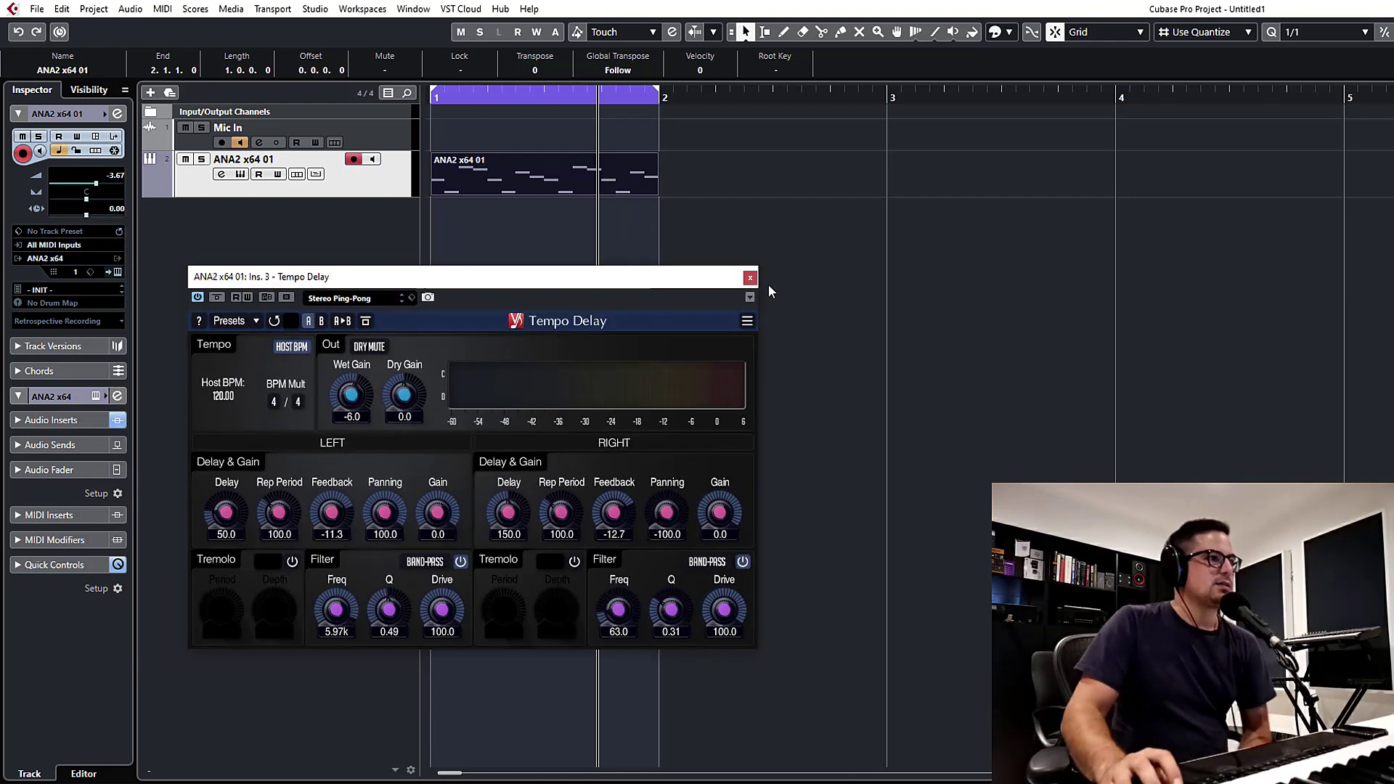
pyautogui.click(750, 278)
pyautogui.click(924, 424)
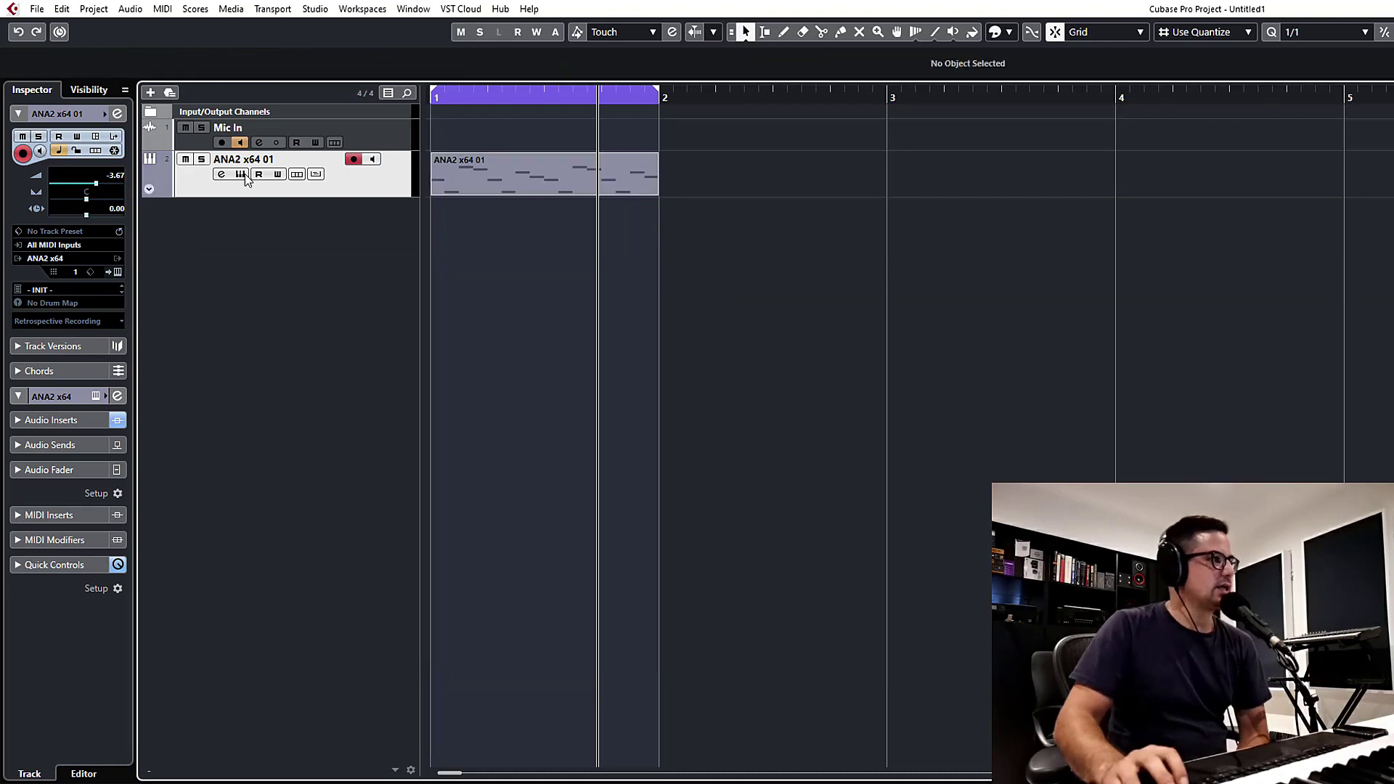
pyautogui.click(222, 175)
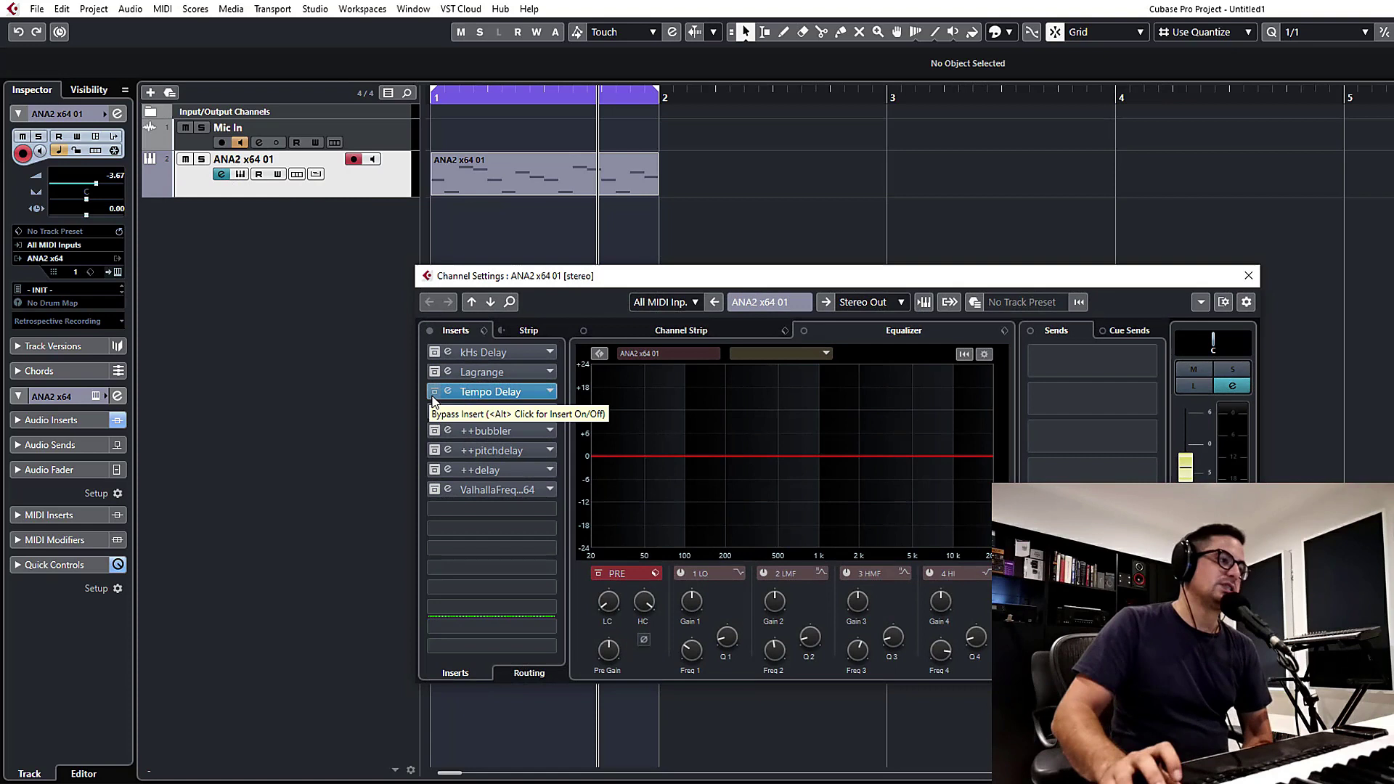
pyautogui.click(434, 394)
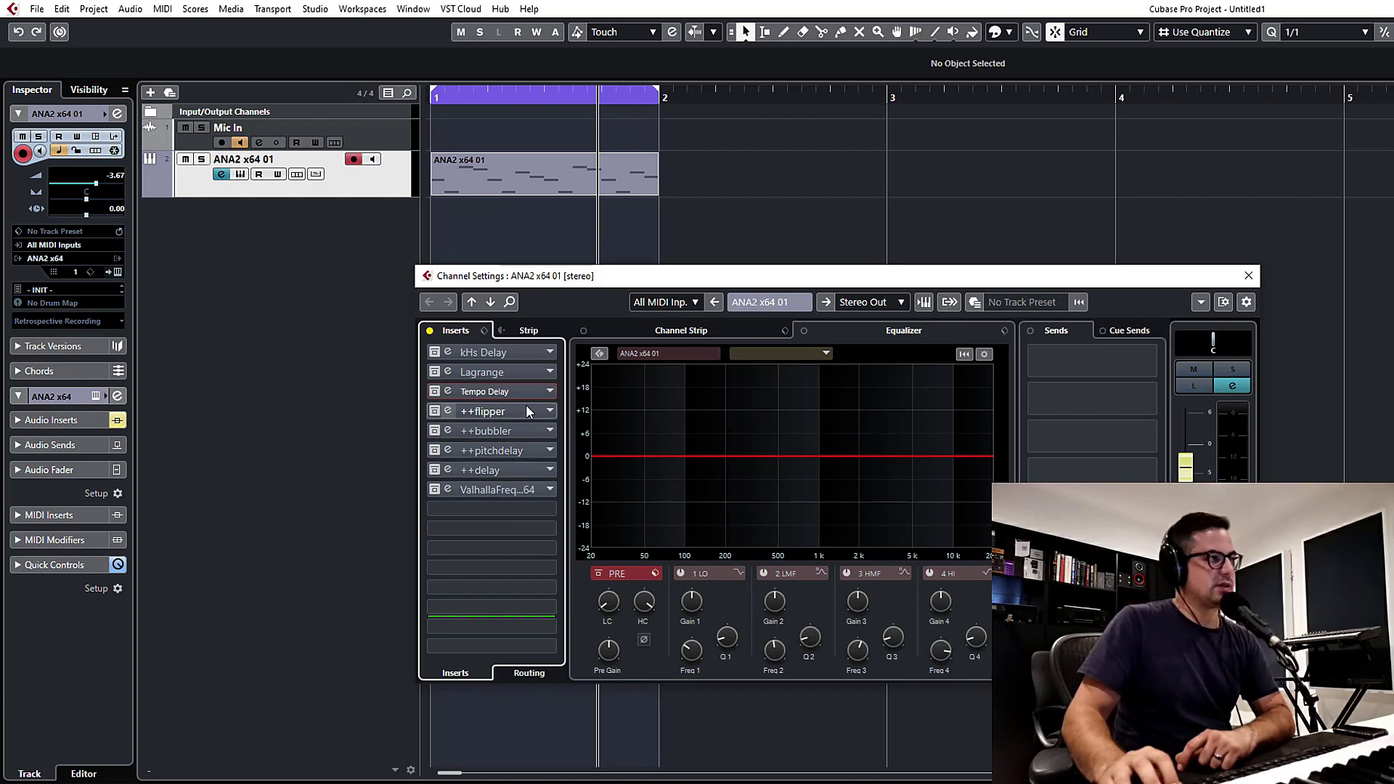
# - Activate the ++flipper insert and place its editor window clear of the channel settings
pyautogui.click(433, 411)
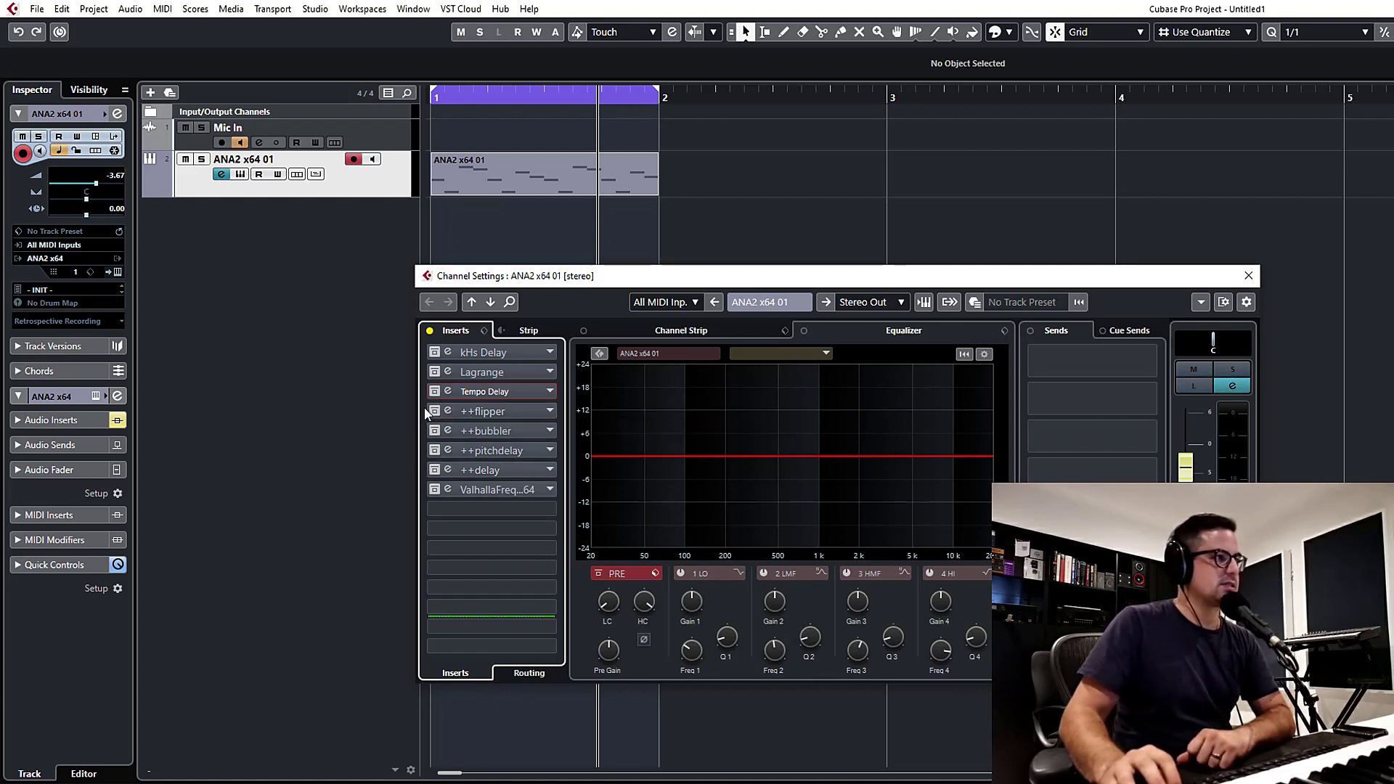
pyautogui.click(447, 412)
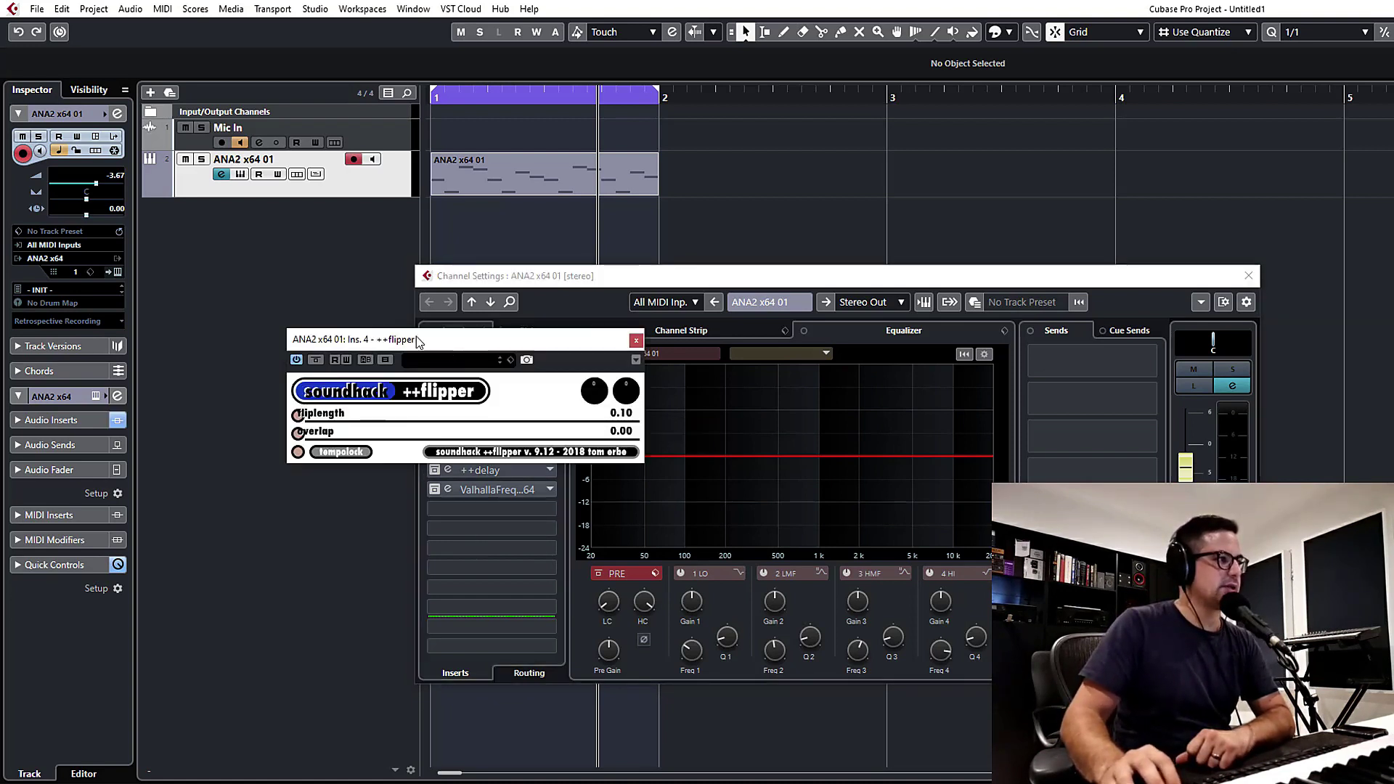
pyautogui.moveTo(418, 341); pyautogui.dragTo(339, 296)
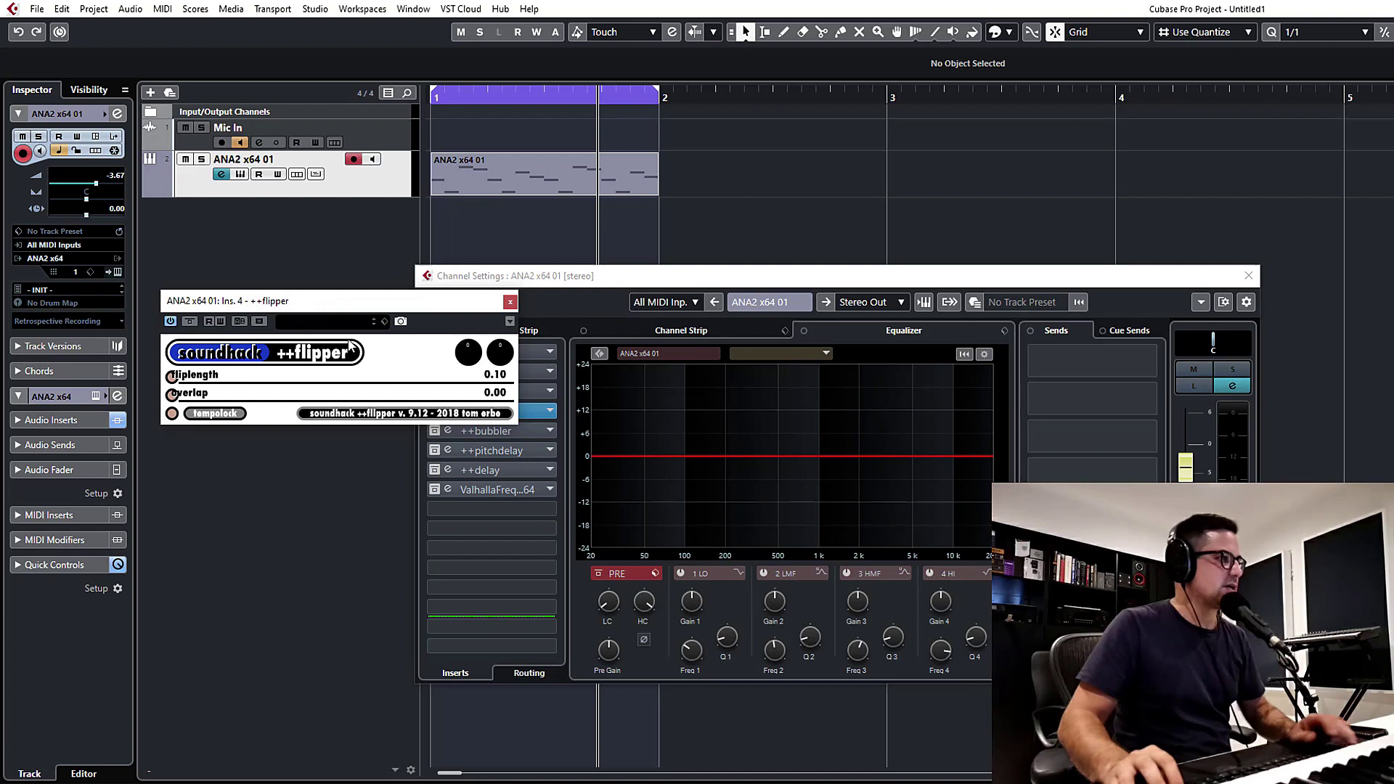
pyautogui.moveTo(294, 311); pyautogui.dragTo(291, 237)
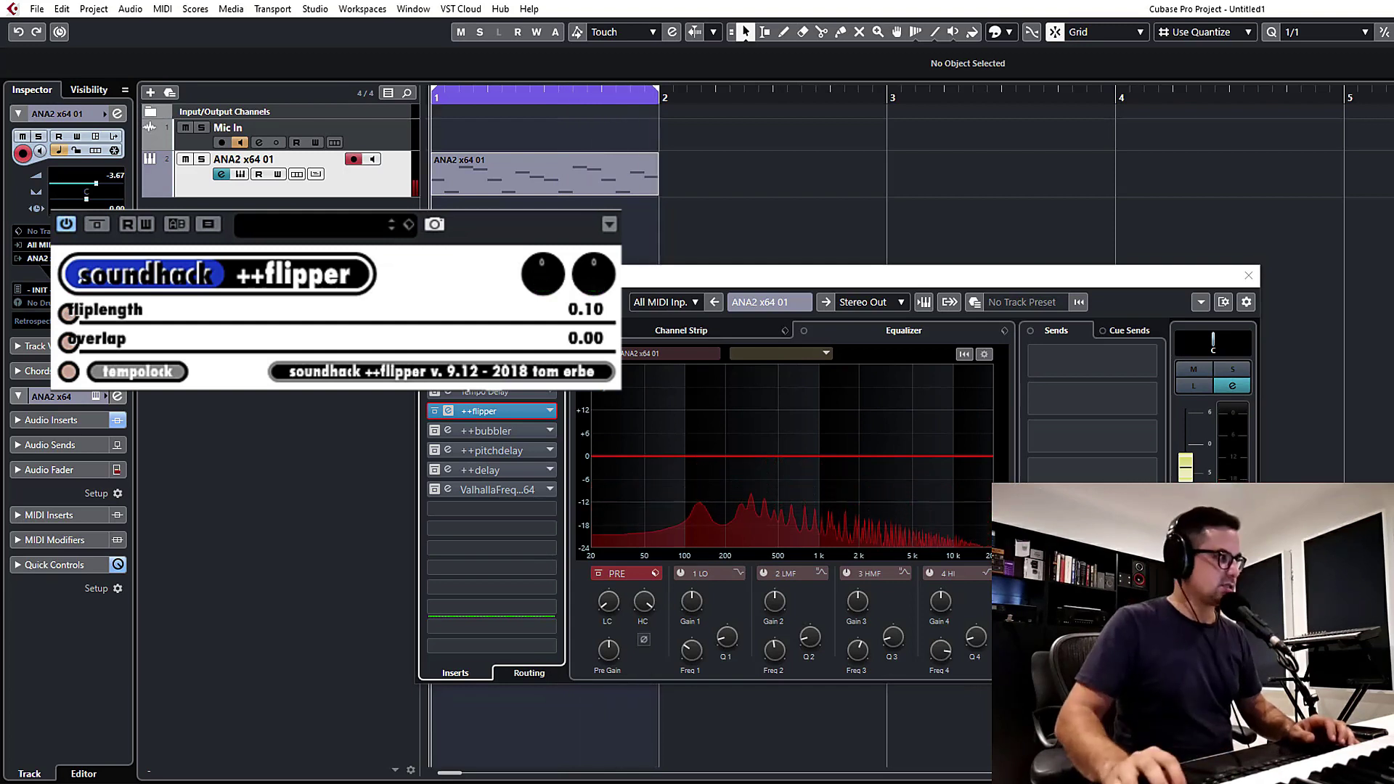
# - Audition the loop through ++flipper and set its flip length to 0.11
pyautogui.click(153, 377)
pyautogui.click(154, 377)
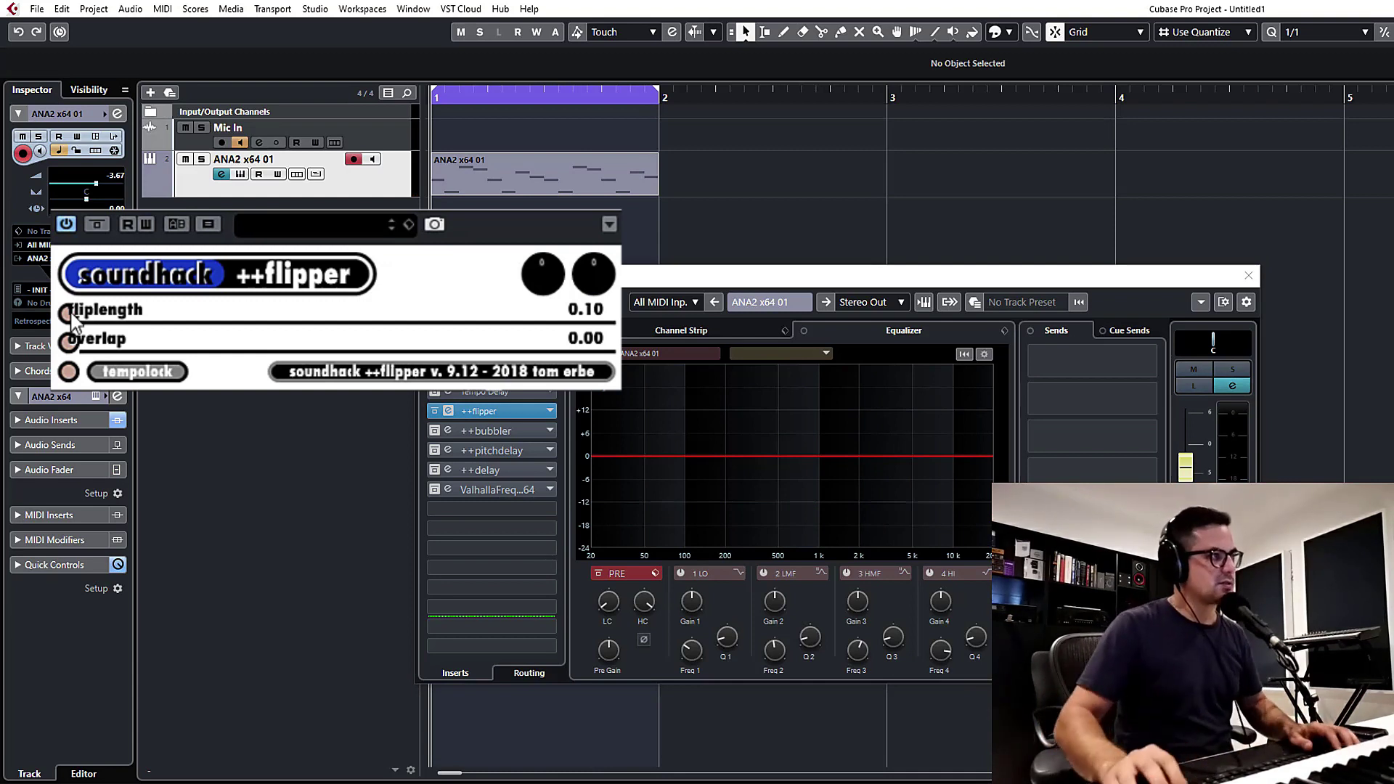
pyautogui.press('space')
pyautogui.moveTo(72, 315); pyautogui.dragTo(197, 314)
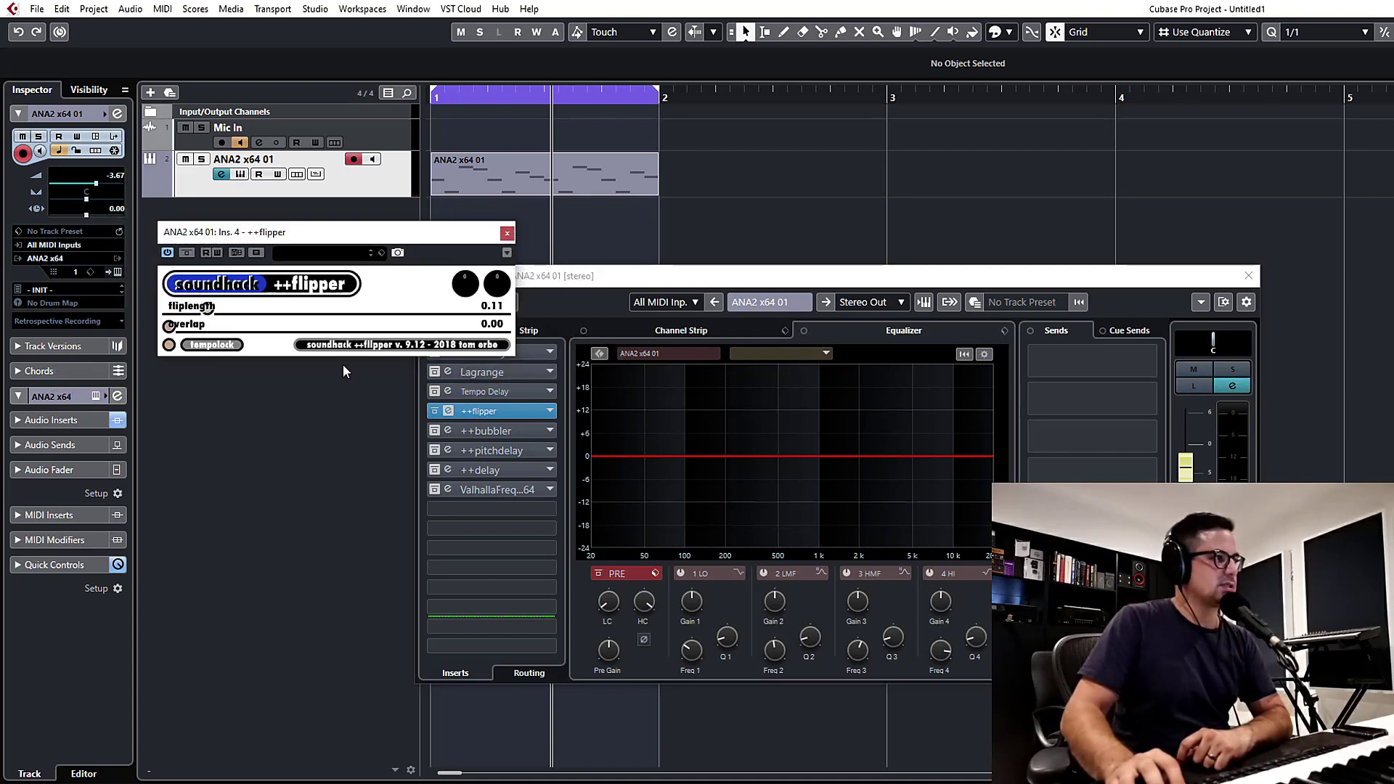
# - Close and bypass ++flipper, and open the ++bubbler insert beside the channel settings window
pyautogui.click(506, 235)
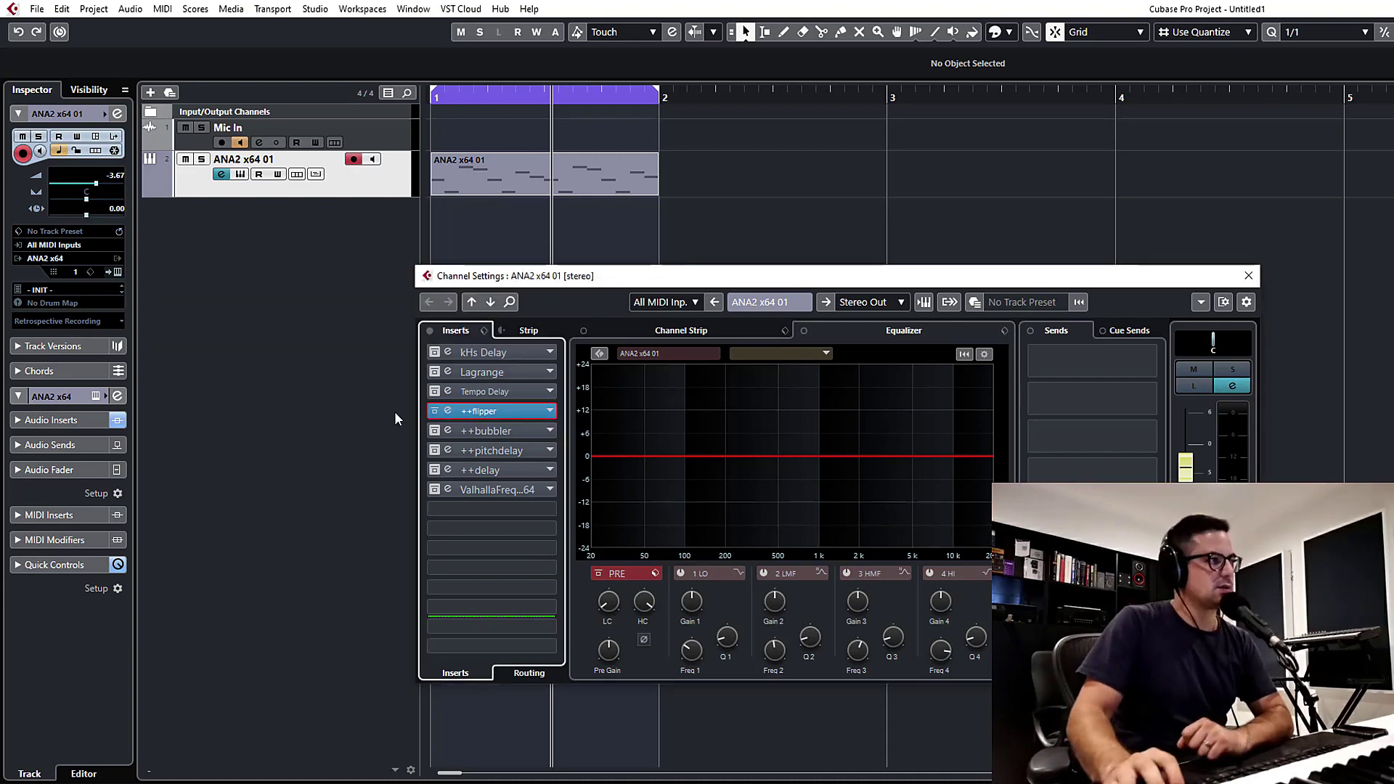
pyautogui.click(434, 411)
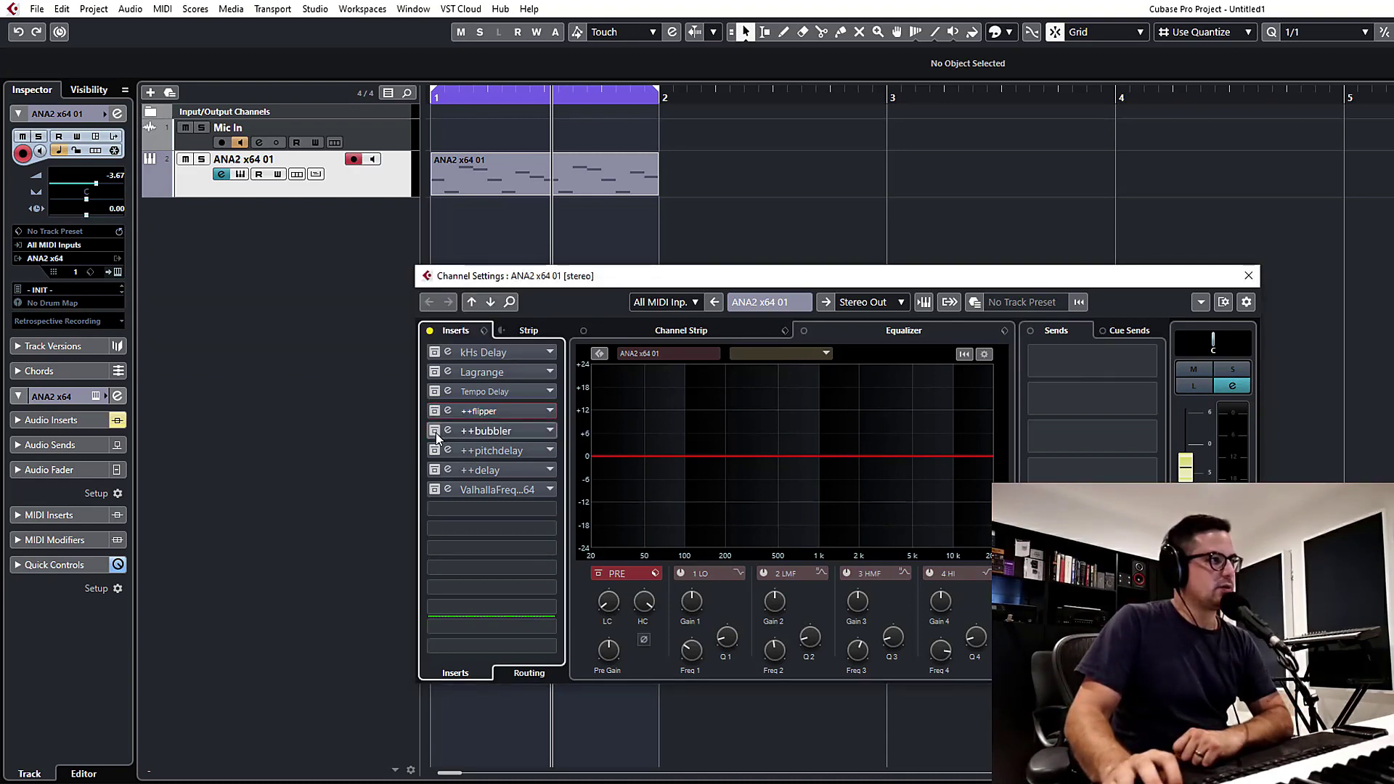
pyautogui.click(448, 431)
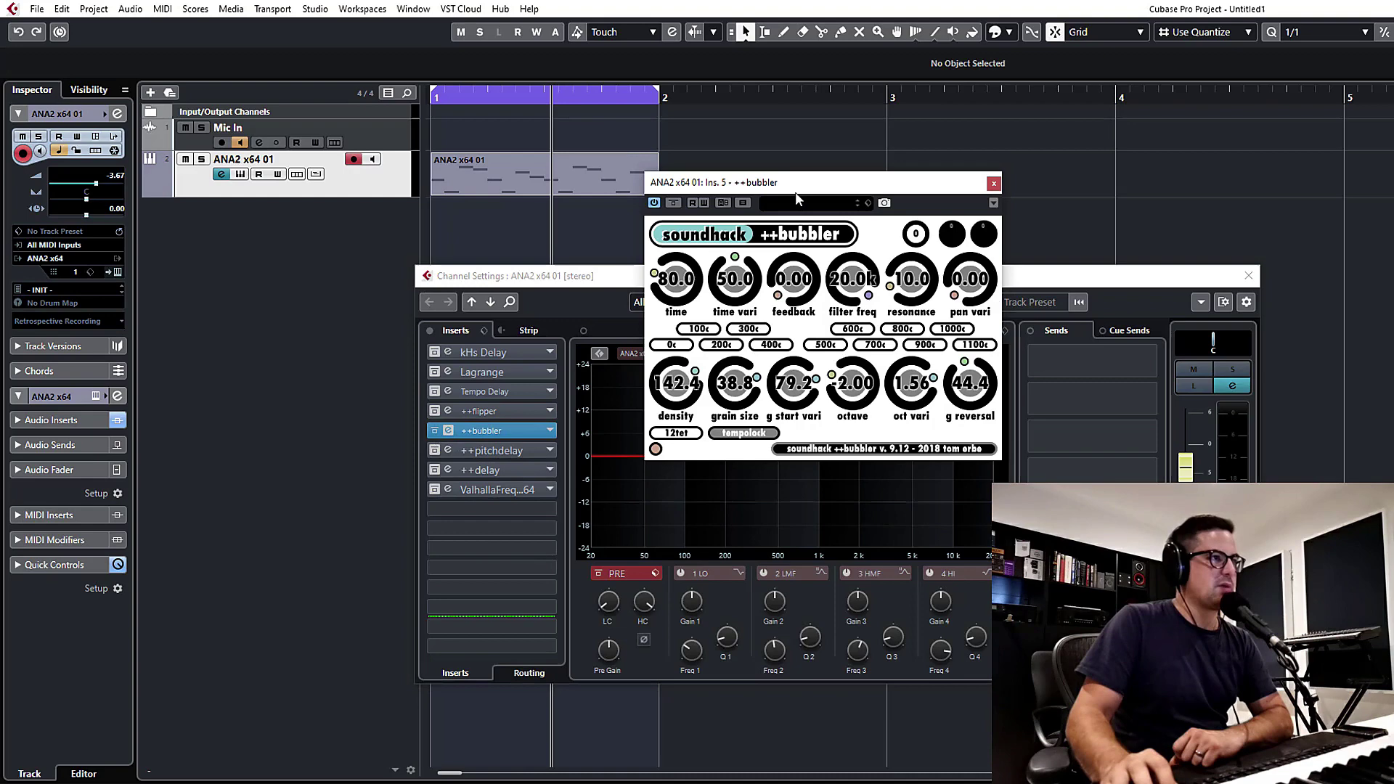
pyautogui.moveTo(795, 192); pyautogui.dragTo(363, 225)
pyautogui.moveTo(576, 281); pyautogui.dragTo(646, 261)
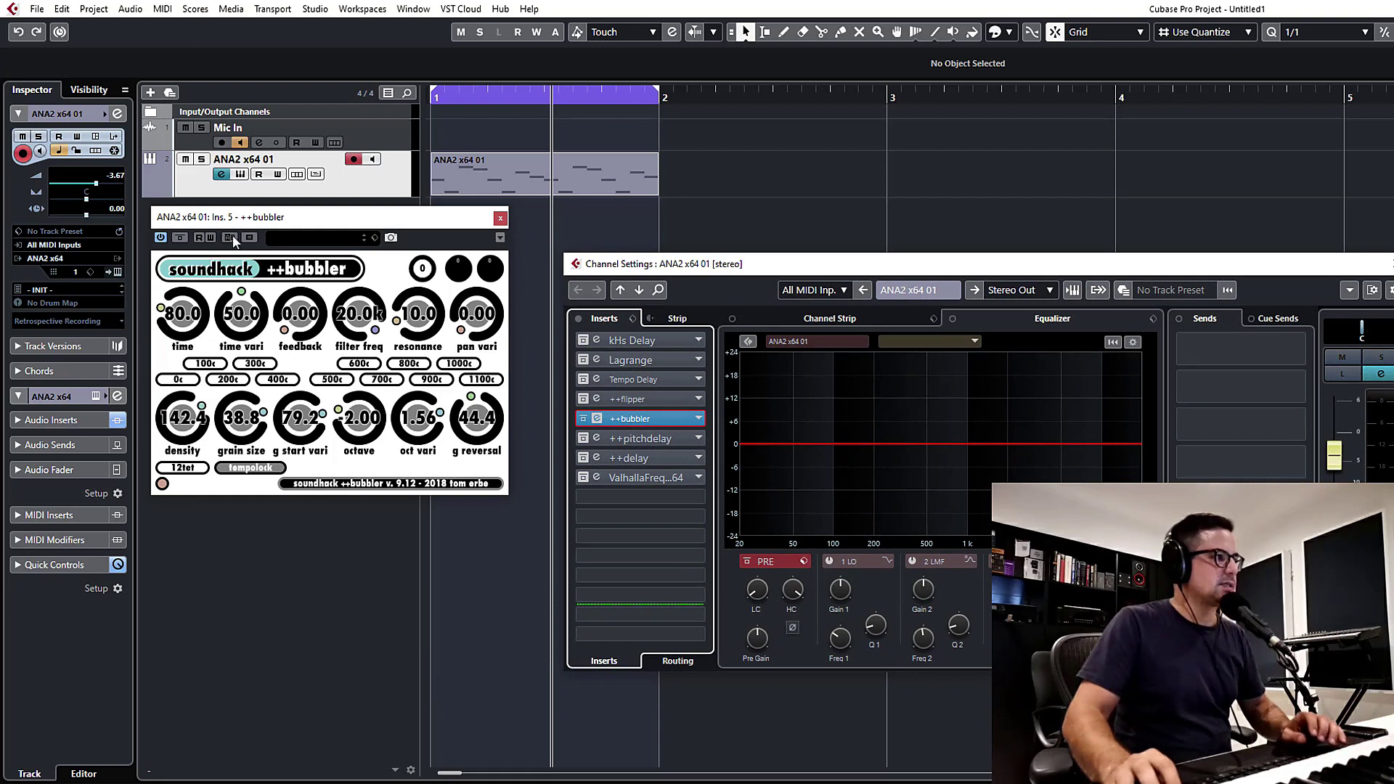
pyautogui.moveTo(241, 222); pyautogui.dragTo(252, 228)
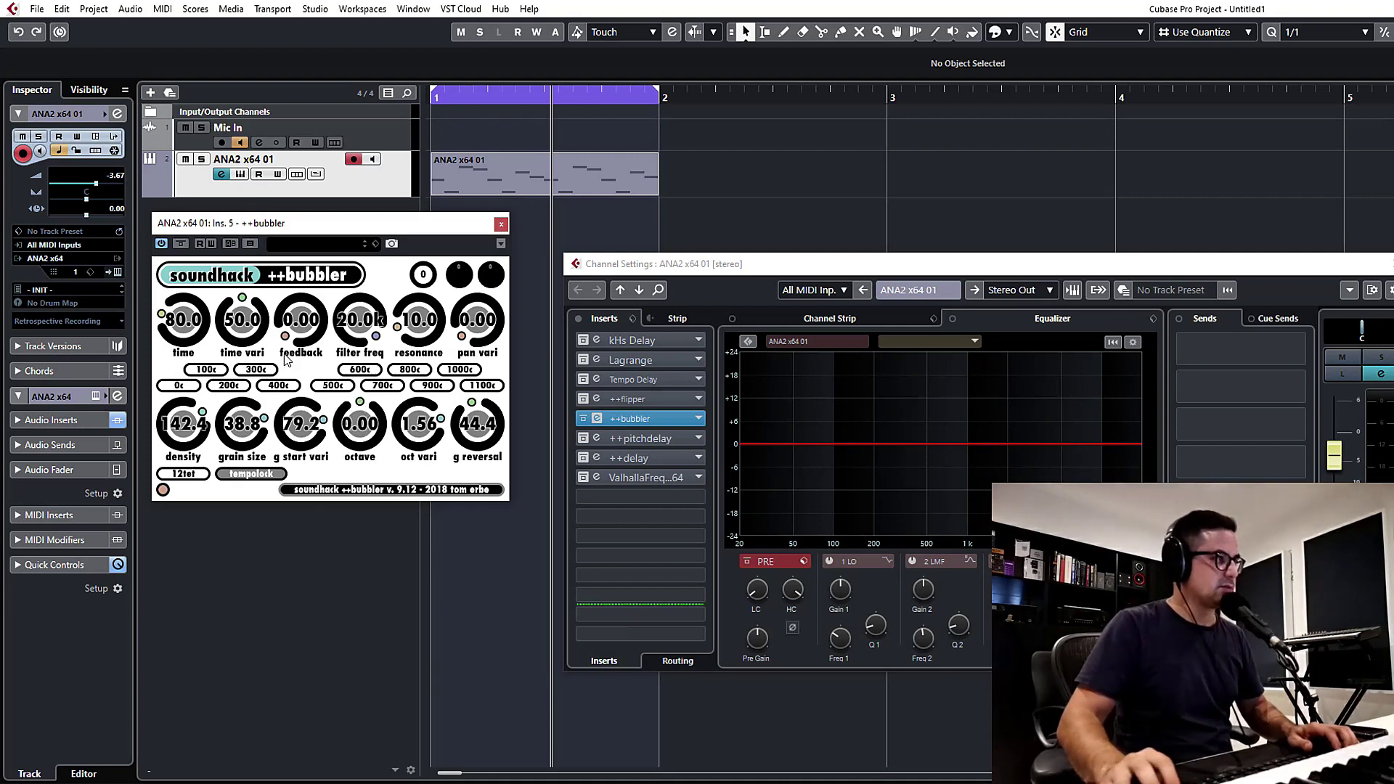
# - Set ++bubbler's octave, oct vari and g reversal to 0.00, density to 50.0, grain size to 30.0 and mix to 62
pyautogui.click(468, 445)
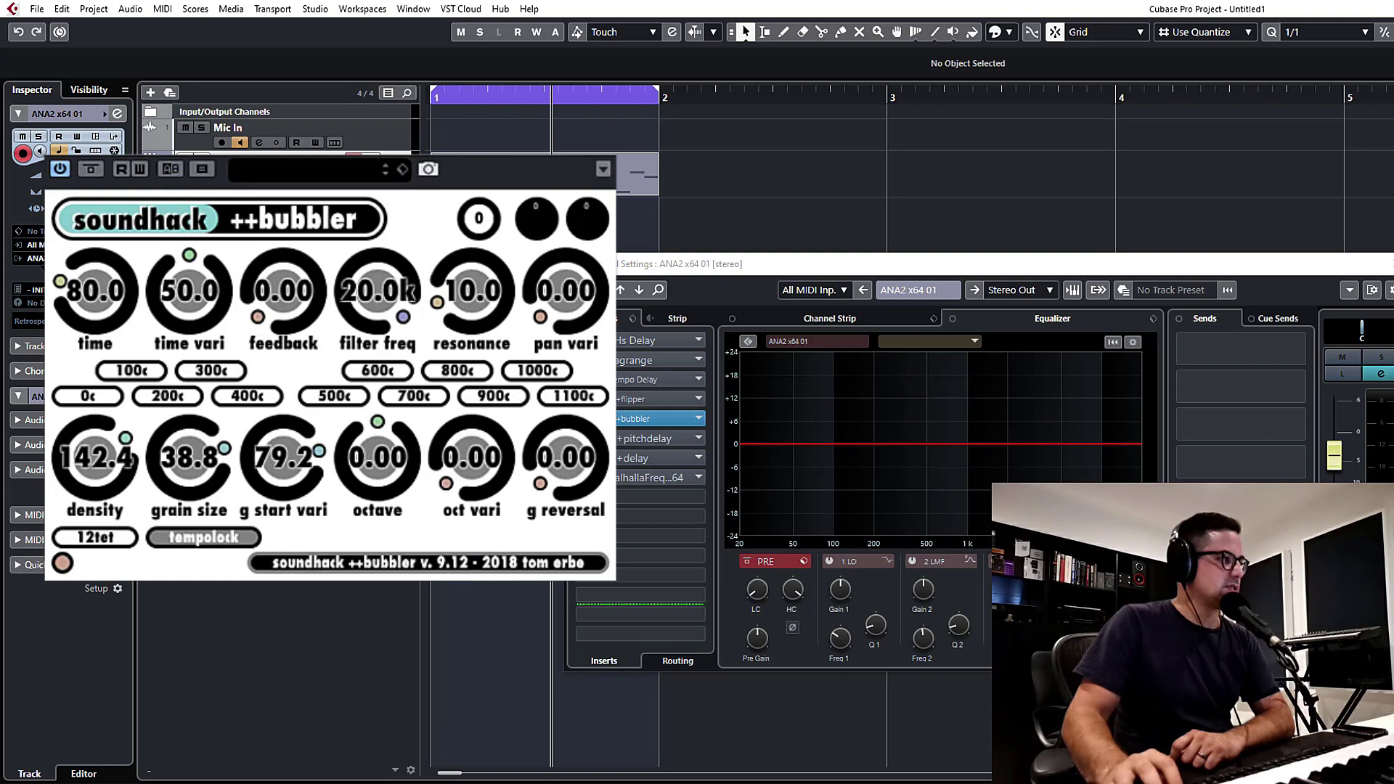
pyautogui.keyDown('ctrl'); pyautogui.click(106, 462); pyautogui.keyUp('ctrl')
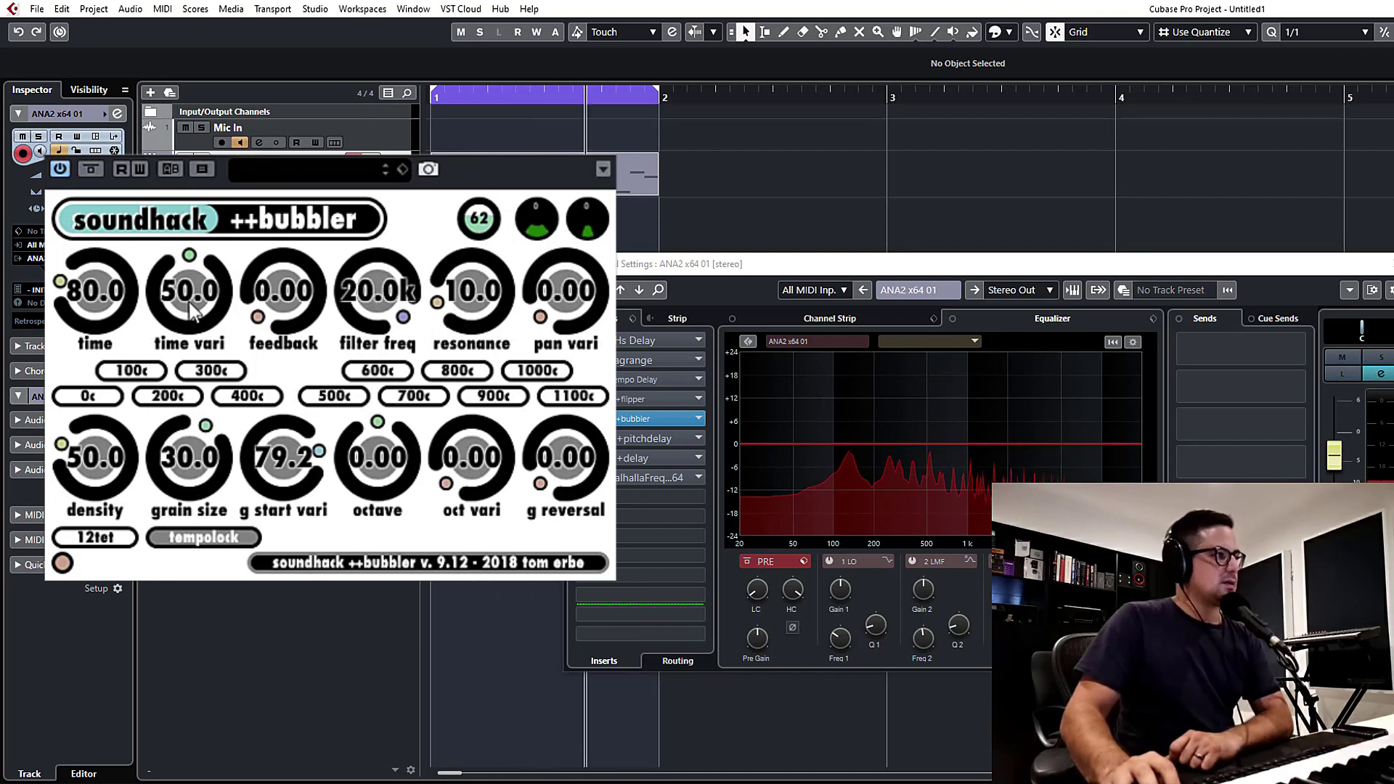
# - Set ++bubbler's time to 2.7s, time vari 60.0, feedback 64.0, resonance 22.8 and pan vari 70.0, and raise the channel fader during playback
pyautogui.moveTo(190, 303); pyautogui.dragTo(215, 266)
pyautogui.moveTo(115, 297); pyautogui.dragTo(125, 265)
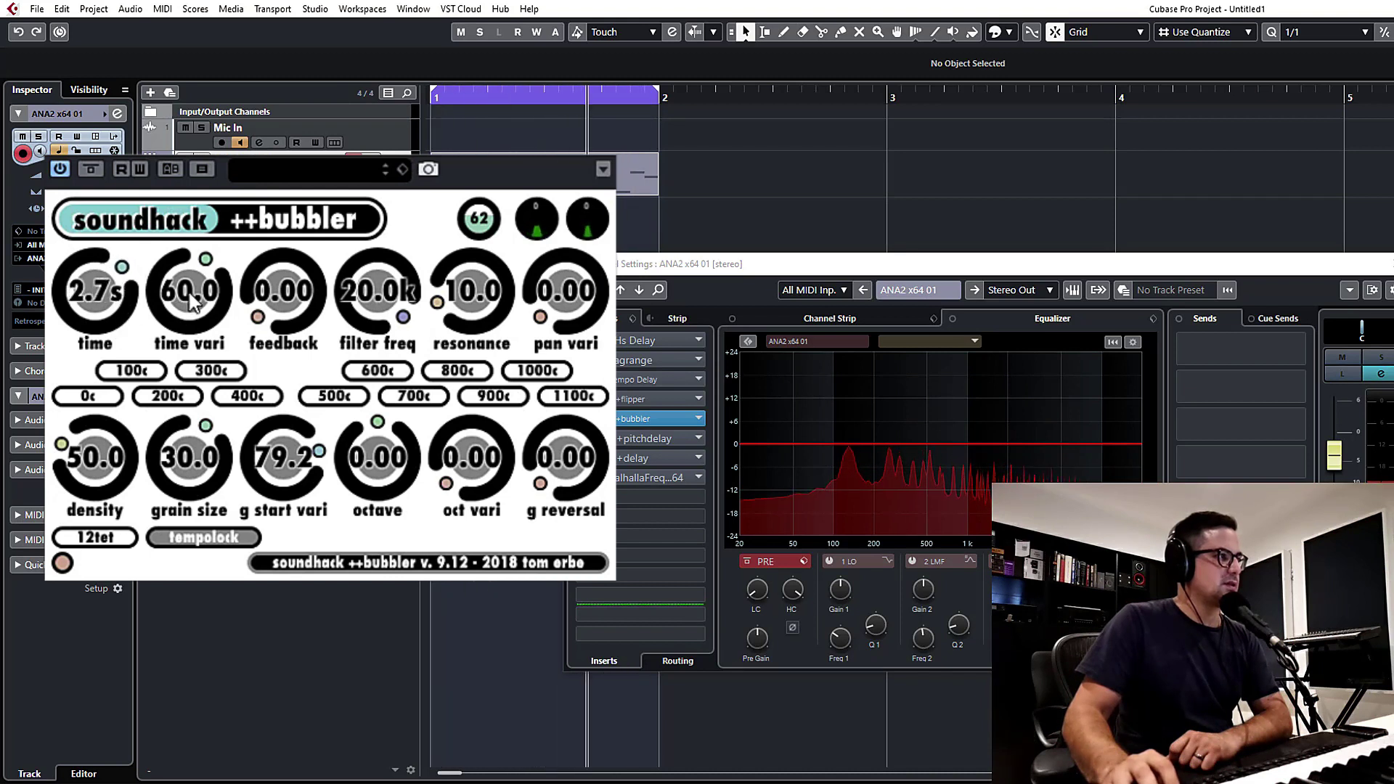
pyautogui.moveTo(192, 302); pyautogui.dragTo(284, 294)
pyautogui.moveTo(468, 301); pyautogui.dragTo(498, 269)
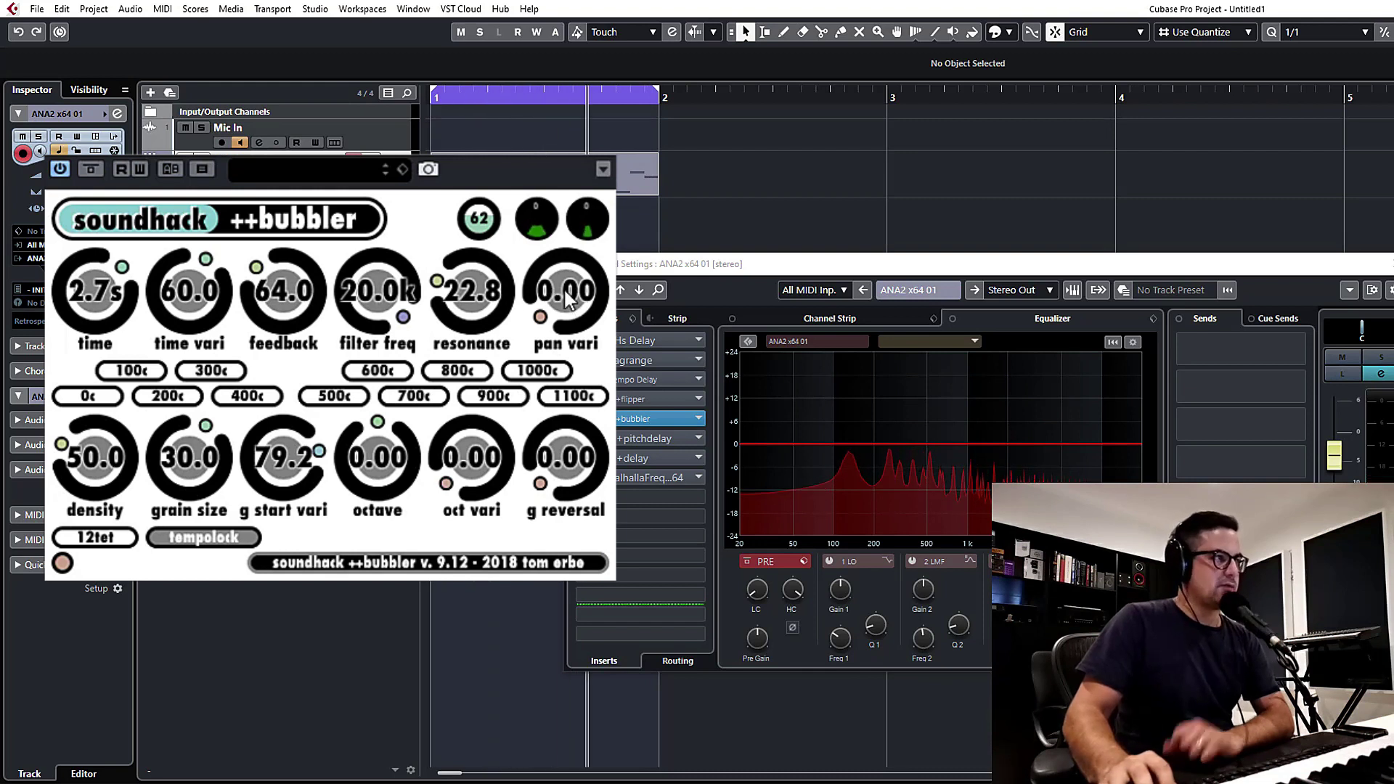
pyautogui.moveTo(1335, 456); pyautogui.dragTo(1335, 432)
pyautogui.moveTo(567, 284); pyautogui.dragTo(606, 123)
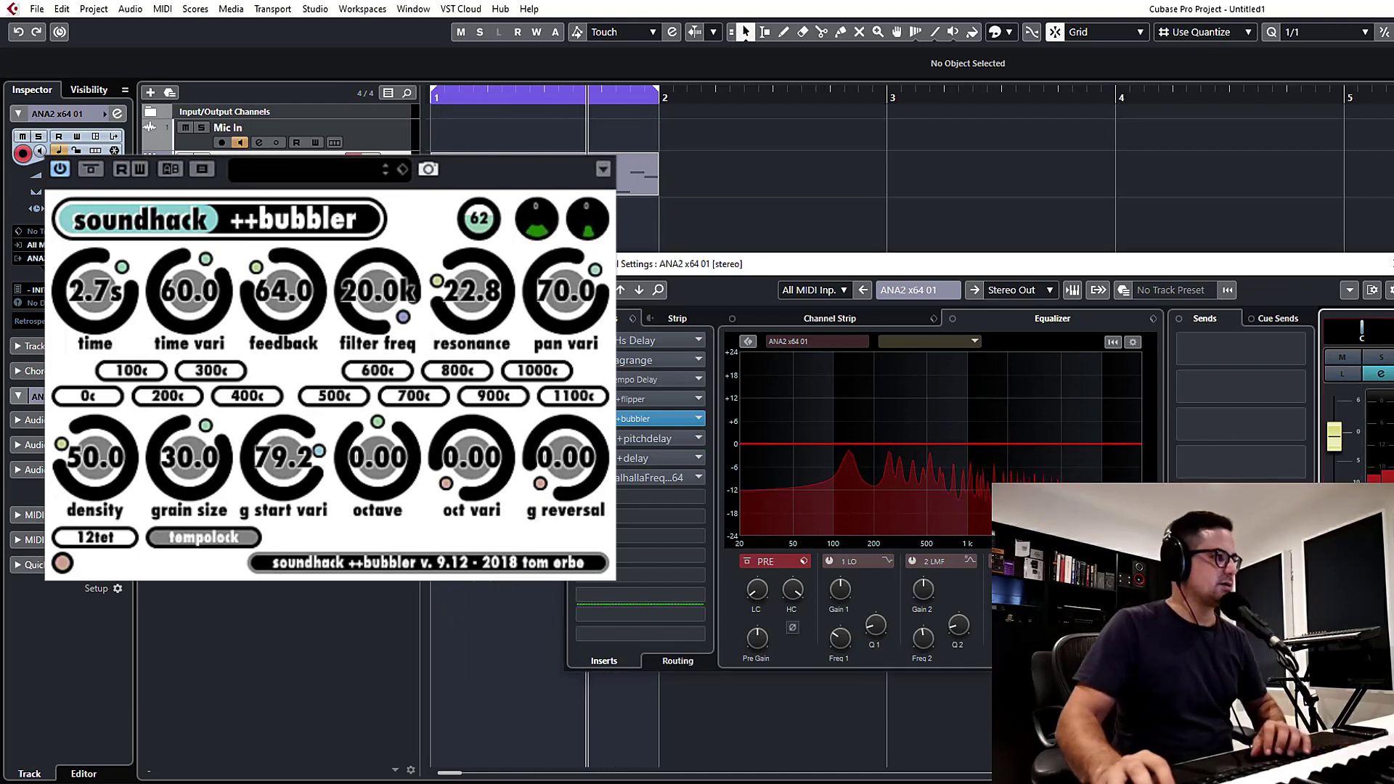
# - Set ++bubbler's density to 119.6, grain size to 45.2, g start vari to 49.2 and g reversal to 43.6 while auditioning
pyautogui.moveTo(118, 472); pyautogui.dragTo(125, 408)
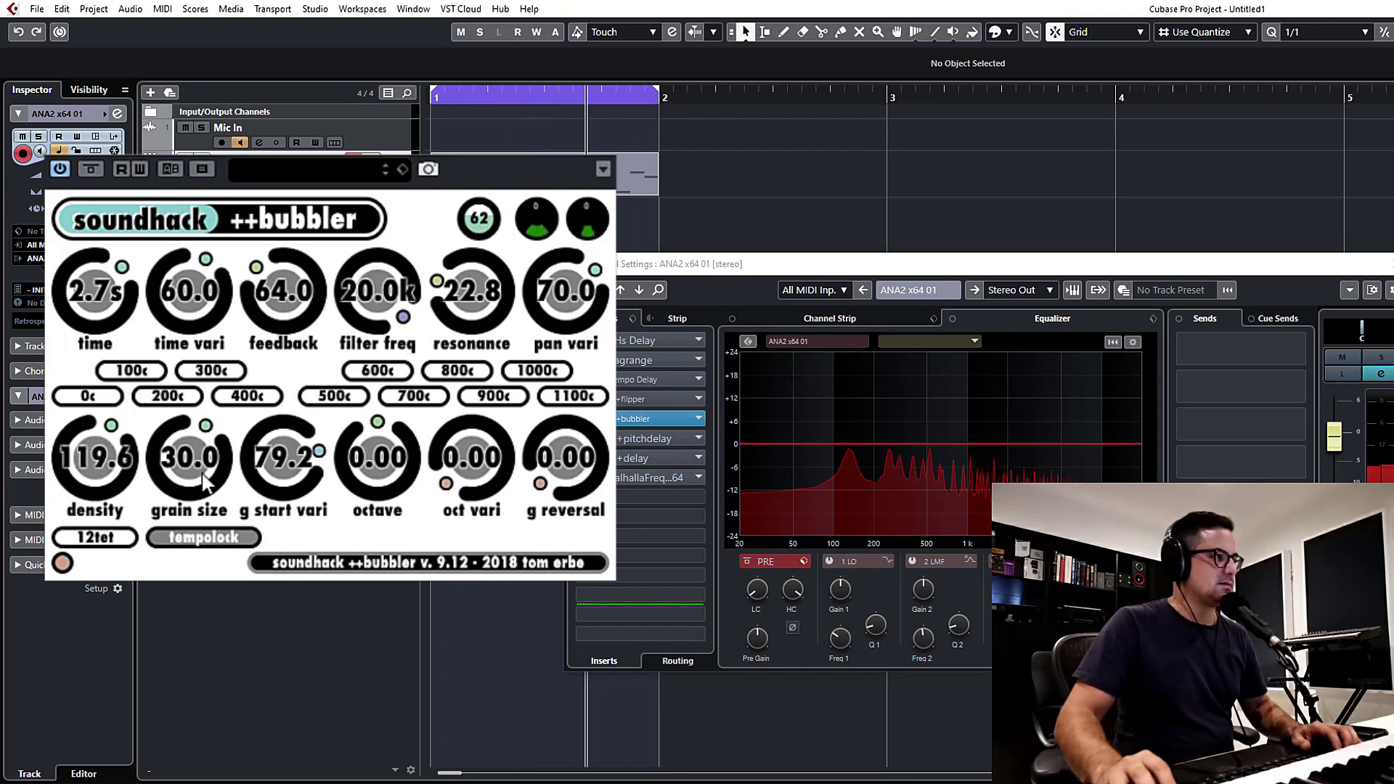
pyautogui.moveTo(204, 483); pyautogui.dragTo(209, 450)
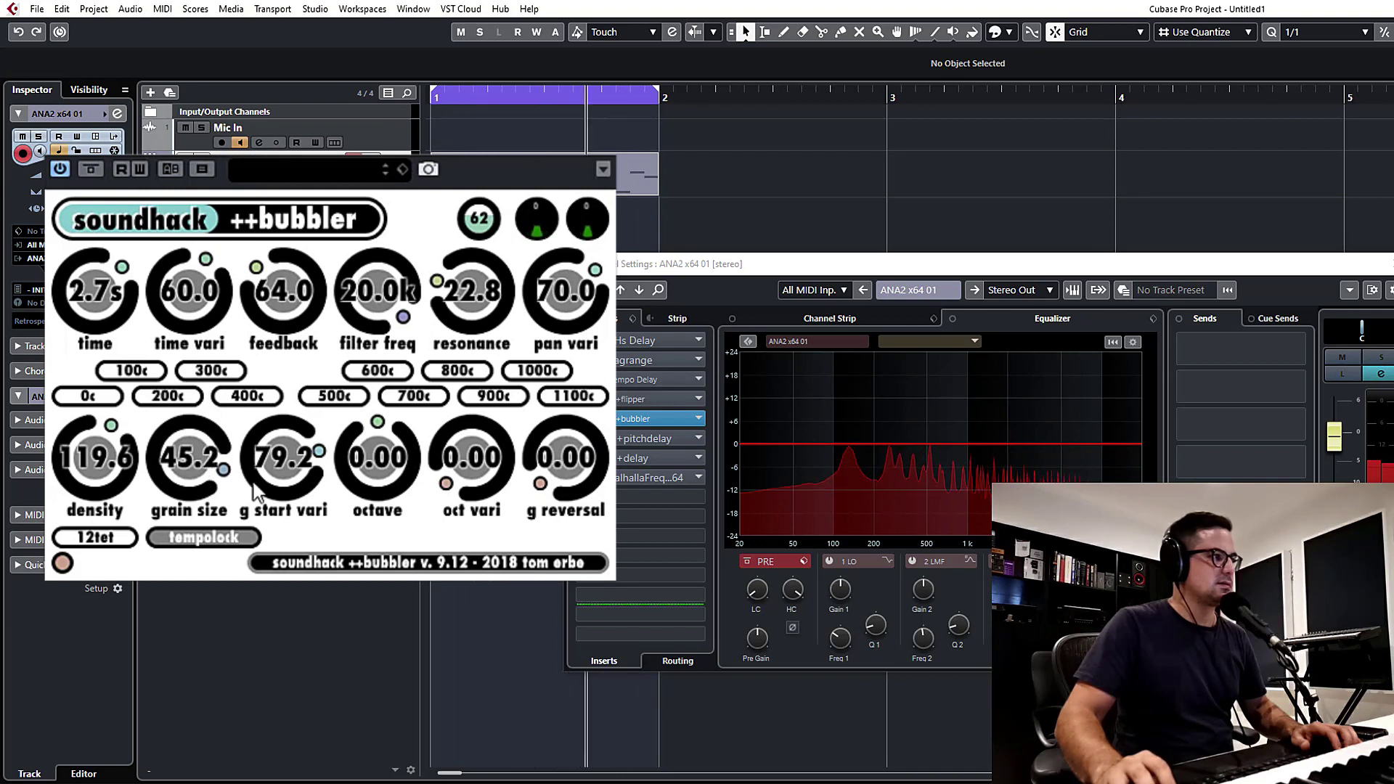
pyautogui.moveTo(287, 479)
pyautogui.mouseDown()
pyautogui.moveTo(292, 509)
pyautogui.moveTo(293, 488)
pyautogui.mouseUp()
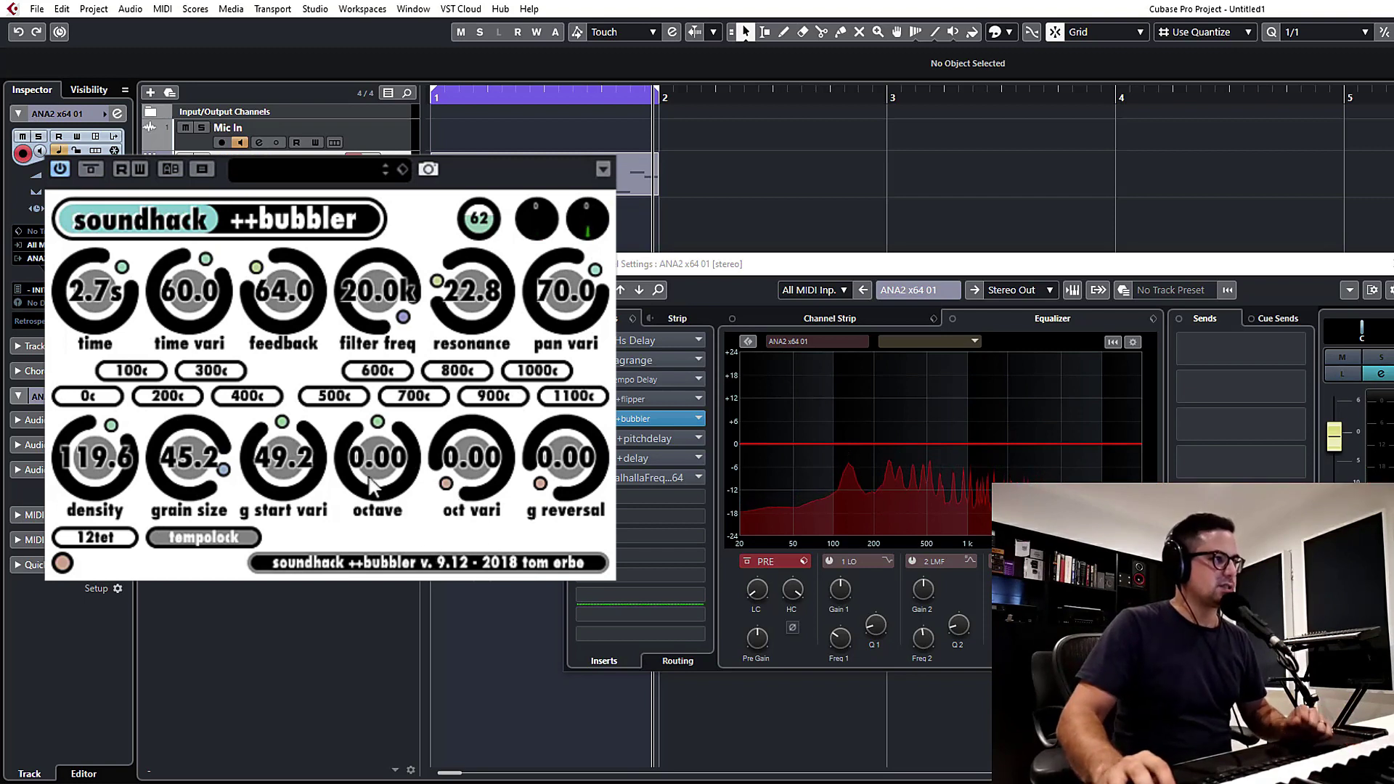
pyautogui.moveTo(565, 496); pyautogui.dragTo(338, 516)
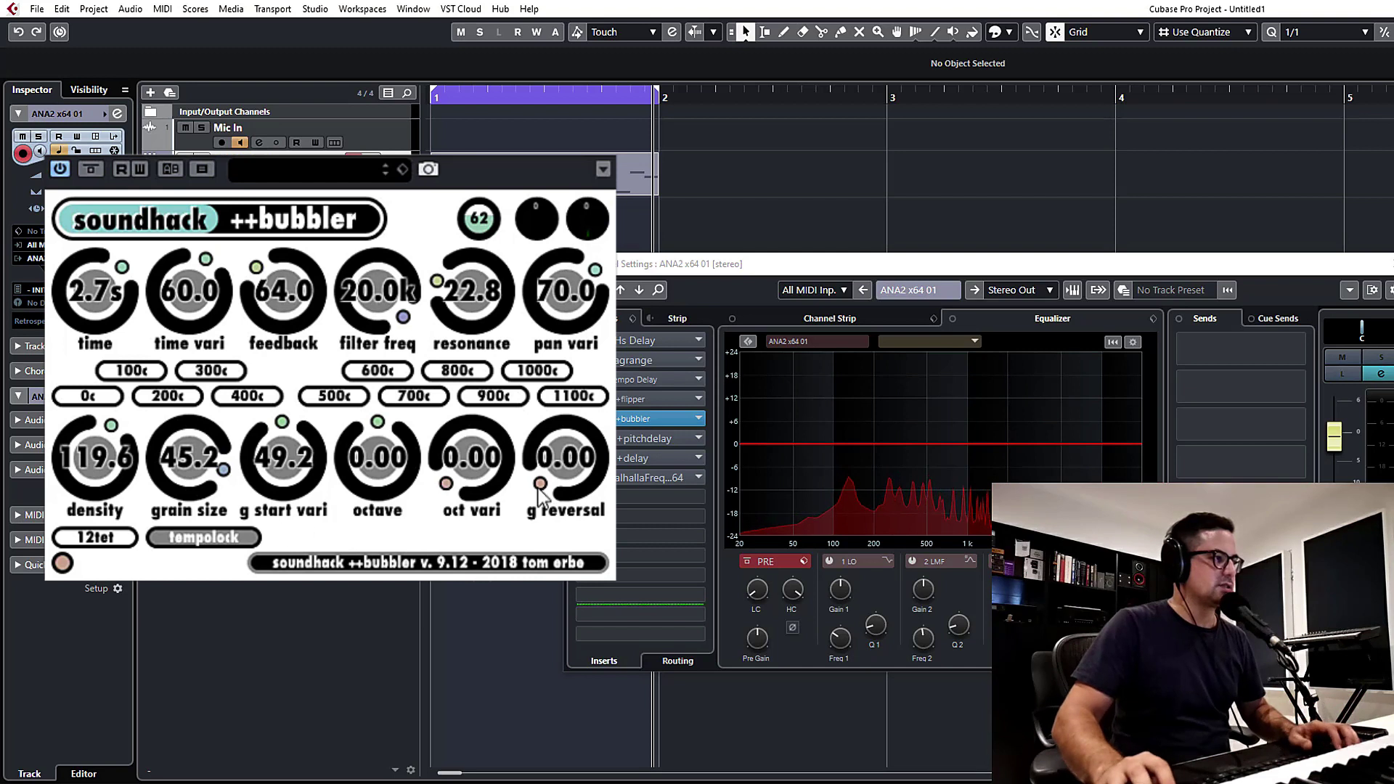
pyautogui.moveTo(549, 517); pyautogui.dragTo(604, 413)
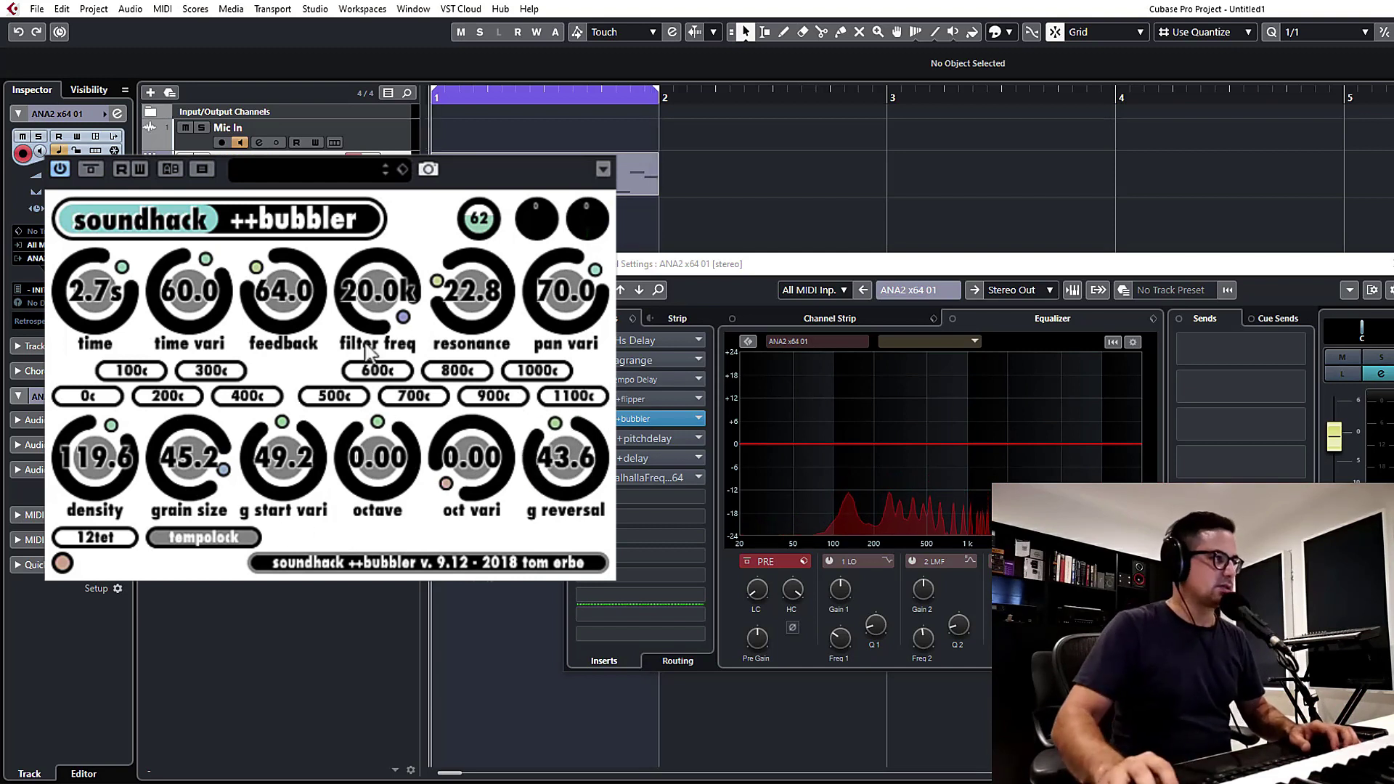
# - Play the loop and set ++bubbler's octave to -1.00 and its mix to 100
pyautogui.press('space')
pyautogui.click(348, 445)
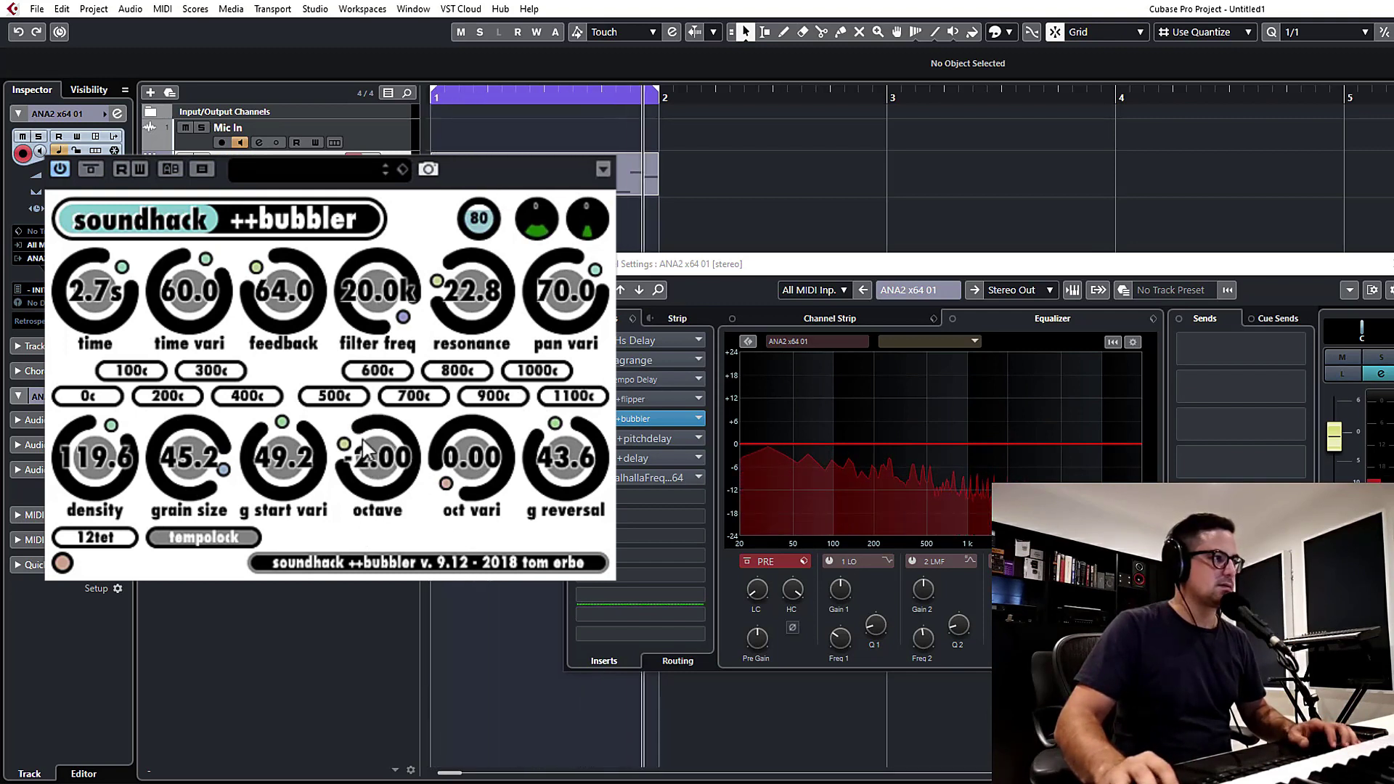
pyautogui.moveTo(363, 440); pyautogui.dragTo(374, 412)
pyautogui.moveTo(476, 217); pyautogui.dragTo(488, 145)
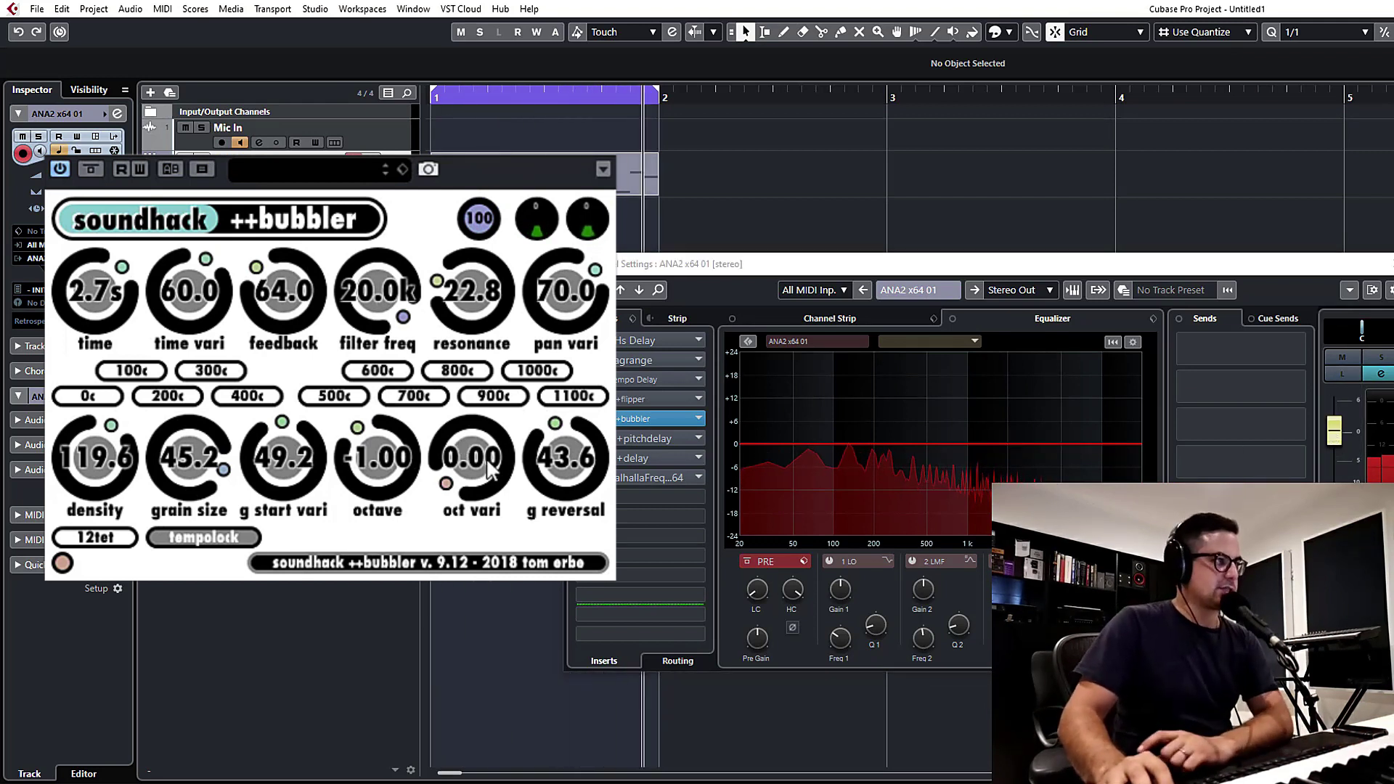
# - Set ++bubbler's oct vari to 1.14, g start vari to 64.8, g reversal to 52.4, grain size to 3.80 and density to 10.00
pyautogui.moveTo(490, 471); pyautogui.dragTo(539, 390)
pyautogui.moveTo(462, 482); pyautogui.dragTo(462, 470)
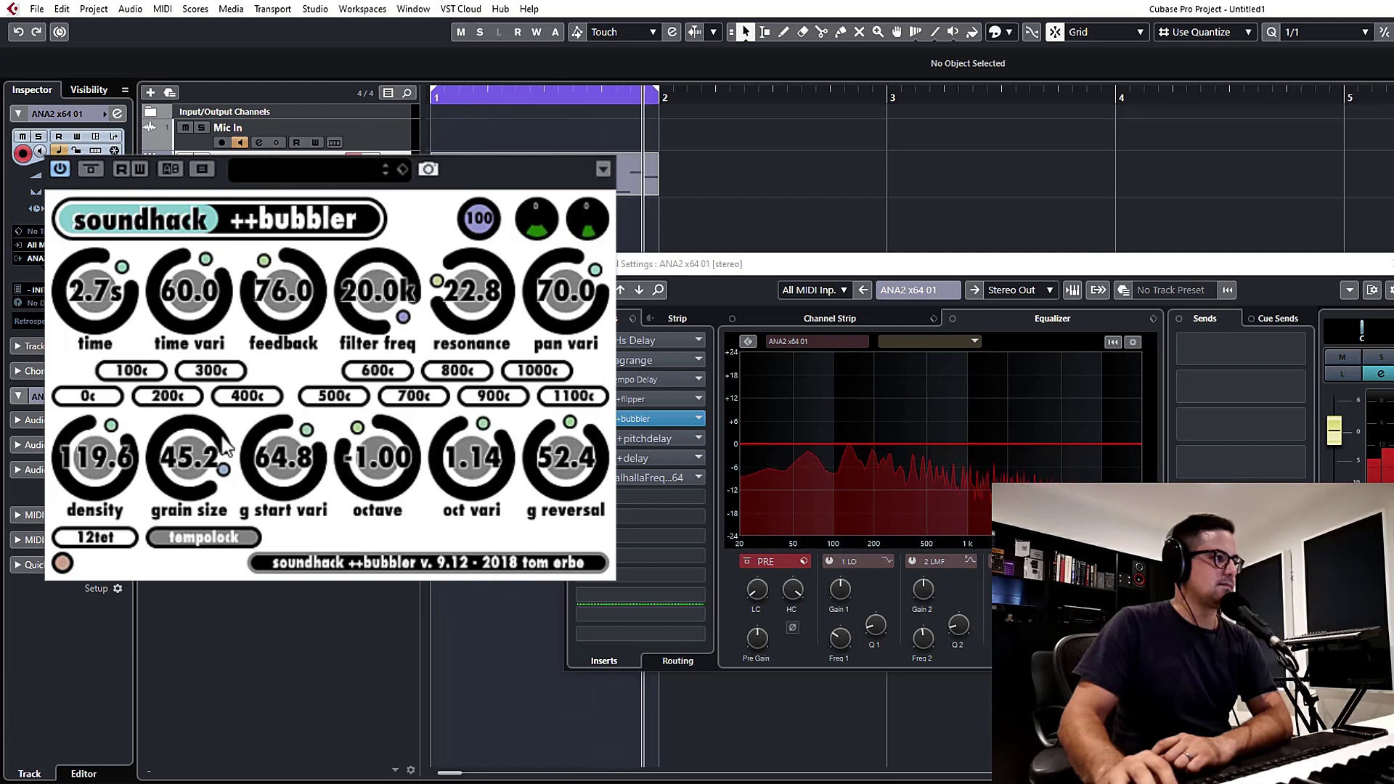
pyautogui.moveTo(221, 437); pyautogui.dragTo(230, 414)
pyautogui.moveTo(118, 444); pyautogui.dragTo(138, 415)
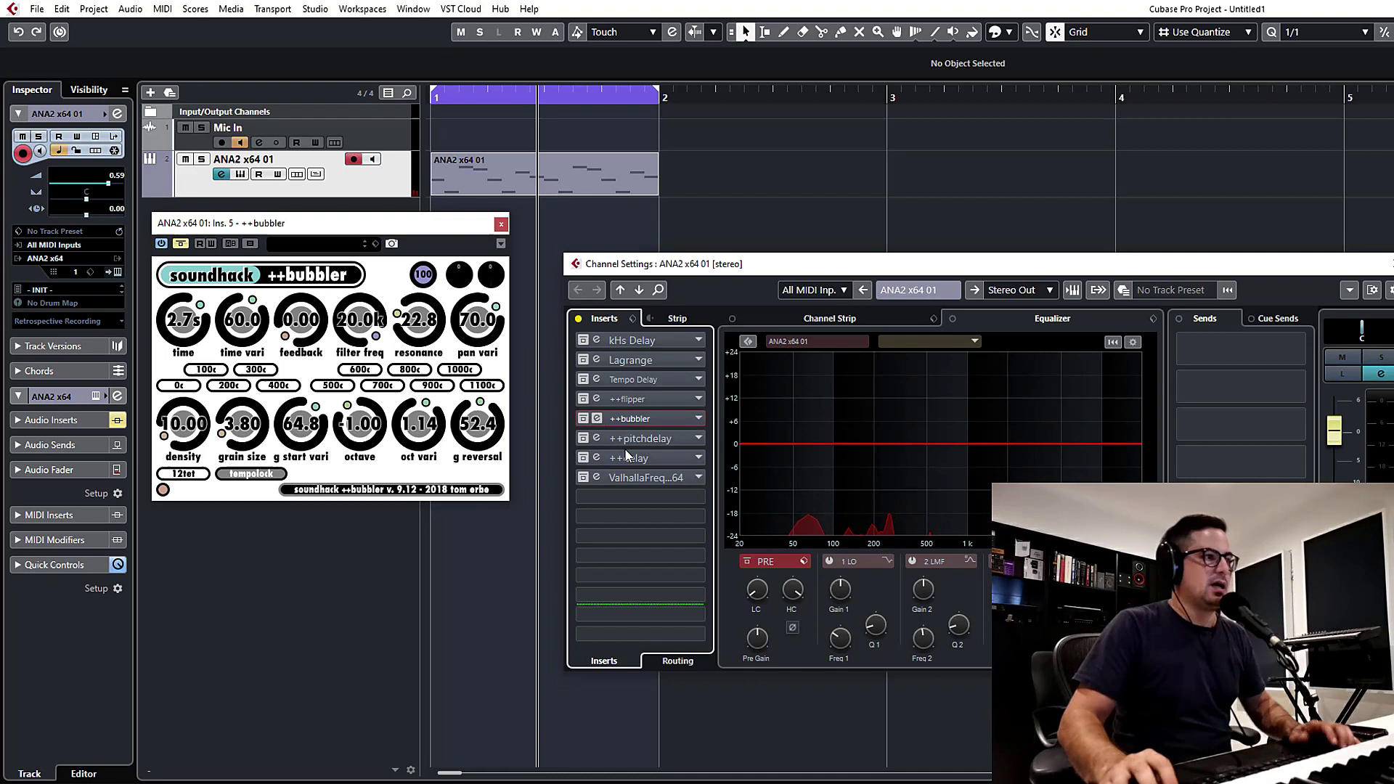
# - Activate the ++pitchdelay insert, open its editor for adjustment, and close the ++bubbler window
pyautogui.click(582, 438)
pyautogui.click(597, 439)
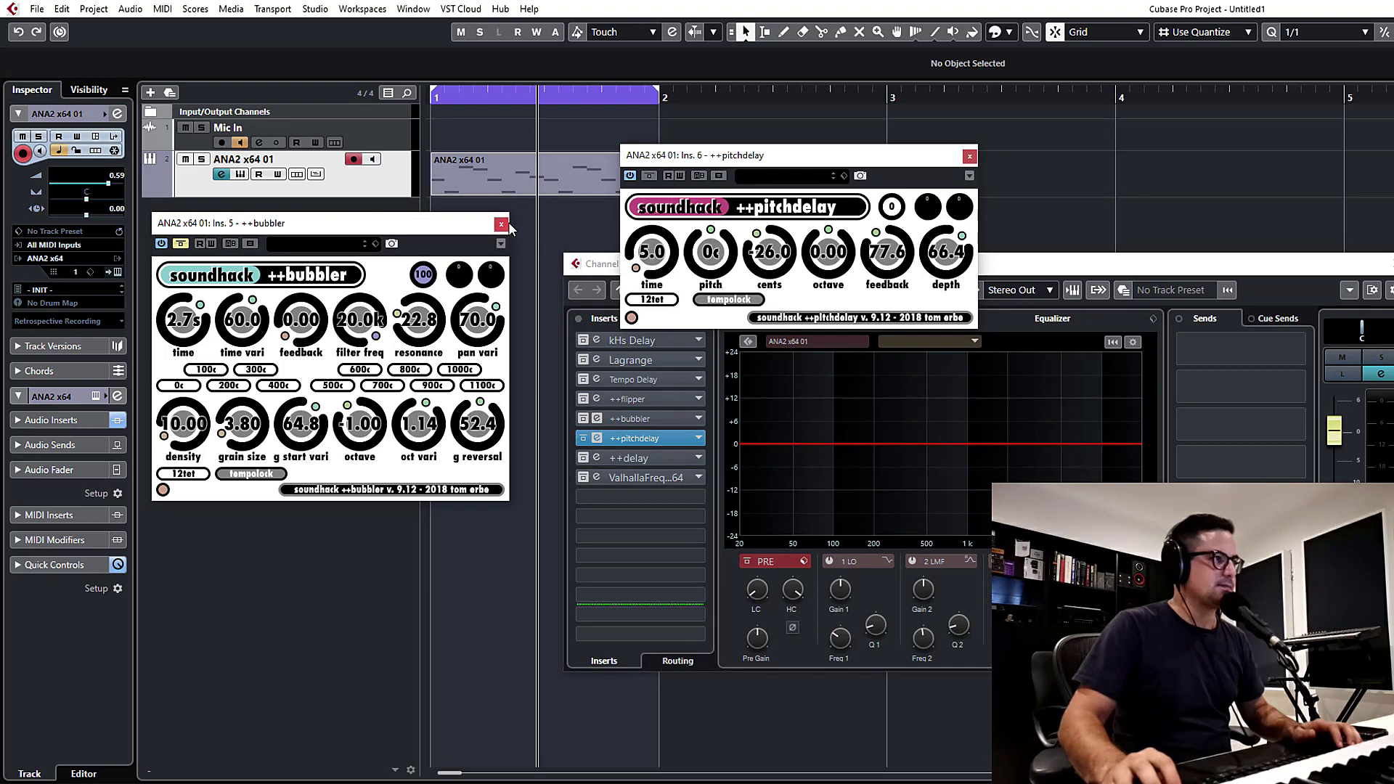
pyautogui.click(501, 225)
pyautogui.moveTo(721, 161); pyautogui.dragTo(260, 240)
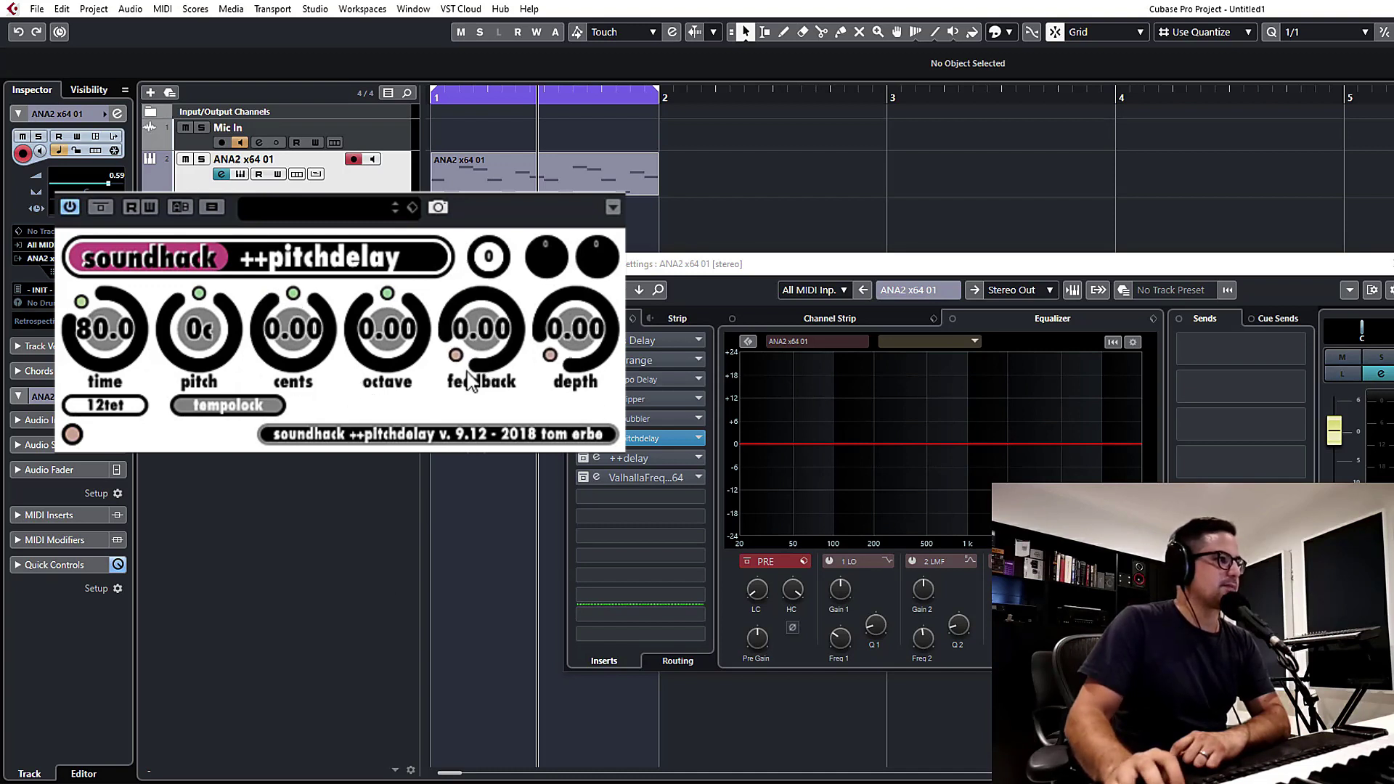
# - Raise ++pitchdelay's mix to 49, play the loop, and set the delay time to 343.1
pyautogui.moveTo(499, 255); pyautogui.dragTo(472, 352)
pyautogui.press('space')
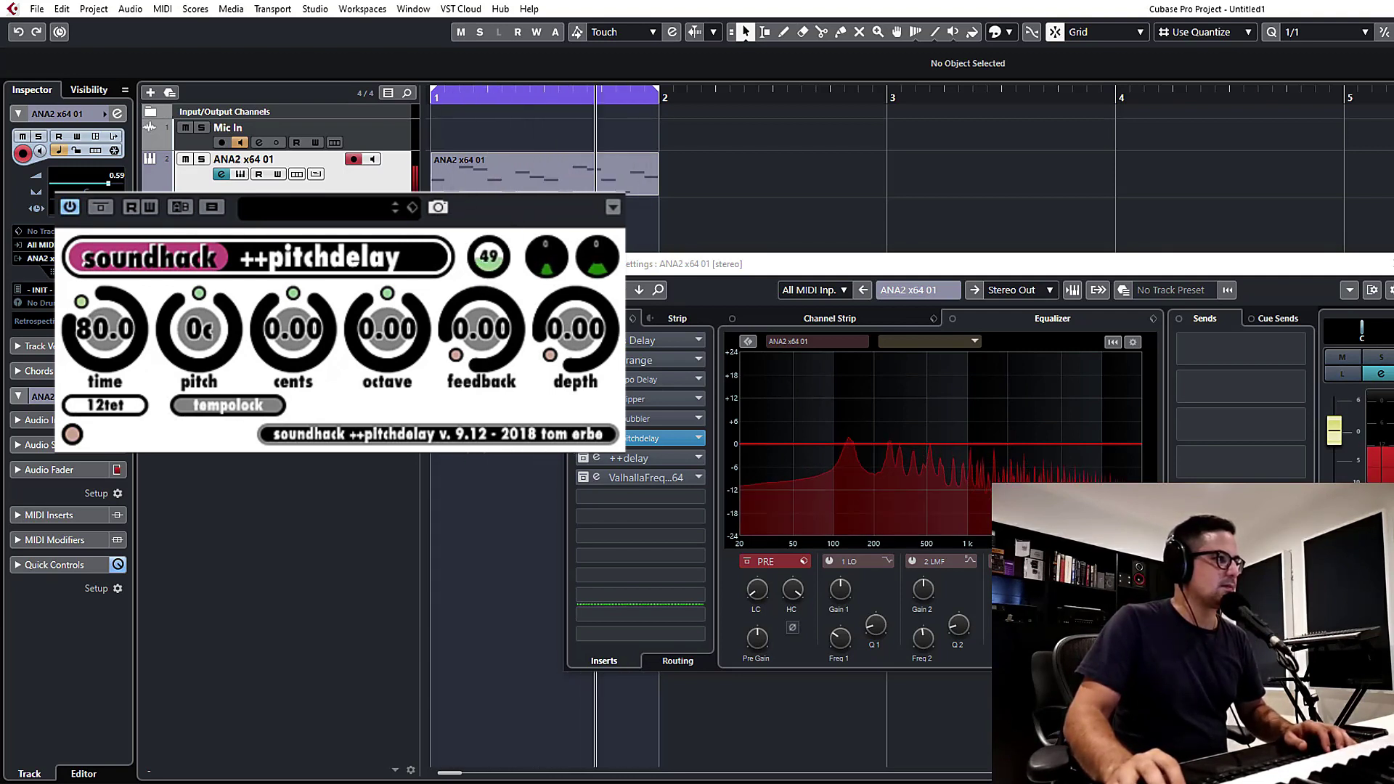
pyautogui.moveTo(109, 341); pyautogui.dragTo(118, 305)
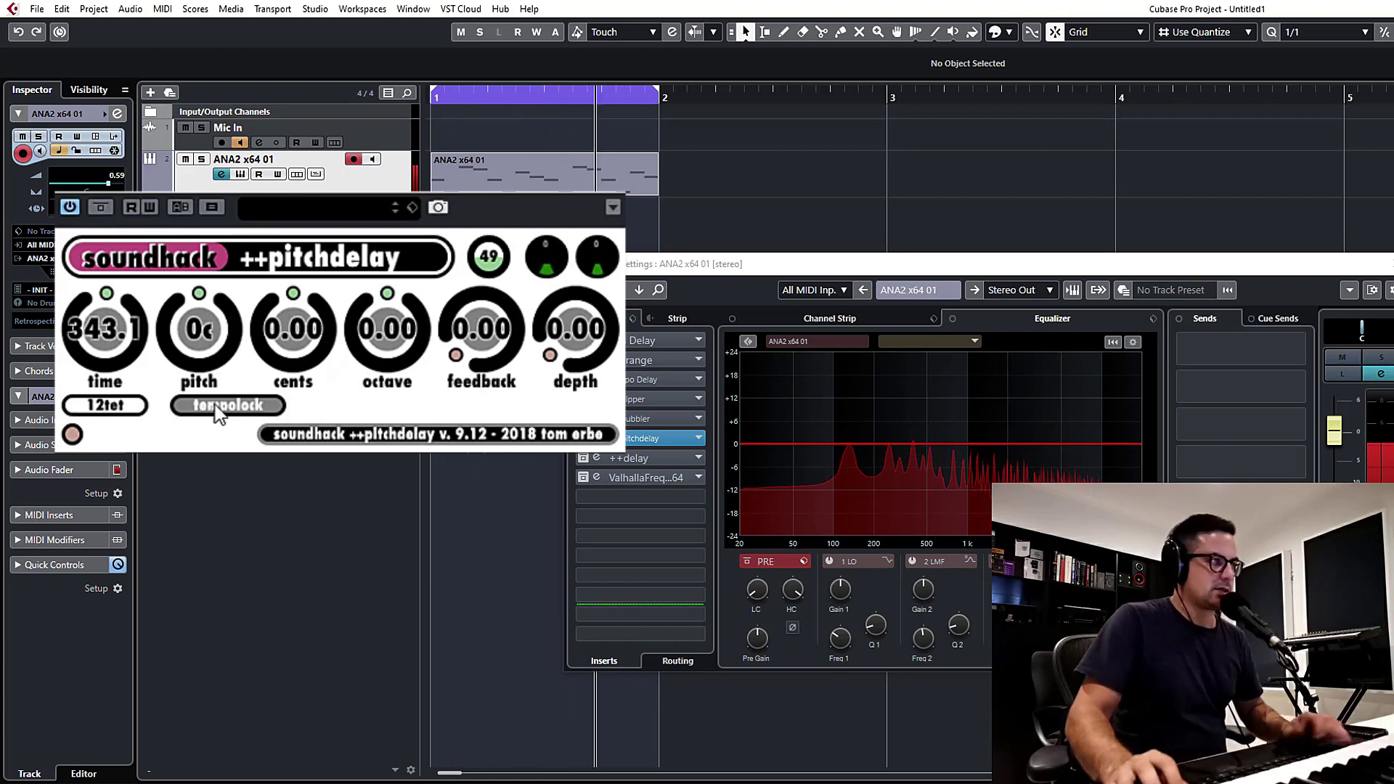
# - Lower the channel fader to -2.80 and set ++pitchdelay's feedback to 41.6 and depth to 52.8
pyautogui.moveTo(1339, 450); pyautogui.dragTo(1343, 472)
pyautogui.moveTo(577, 337); pyautogui.dragTo(593, 308)
pyautogui.moveTo(481, 367); pyautogui.dragTo(477, 334)
pyautogui.moveTo(585, 346); pyautogui.dragTo(586, 343)
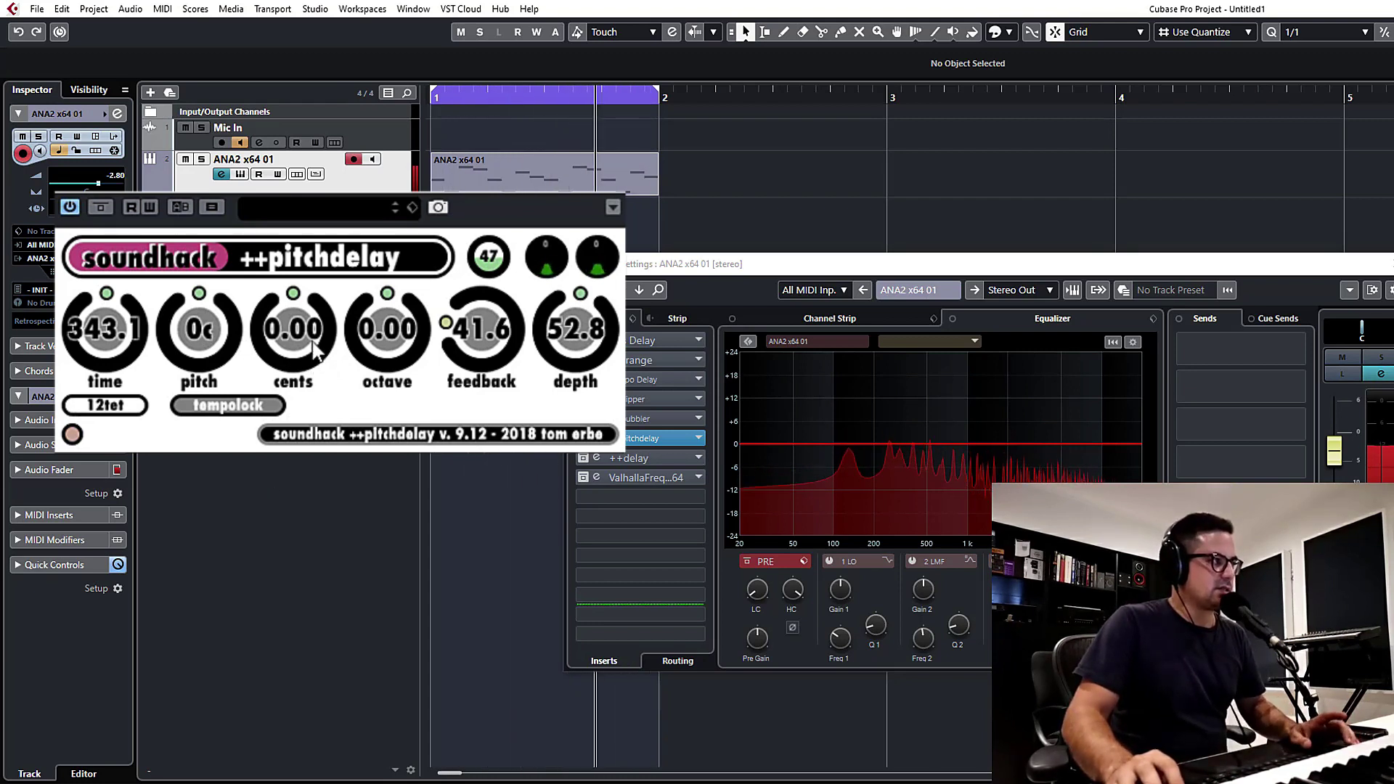
# - Try ++pitchdelay's cents at -10.0, reset cents to 0.00, and set octave to -1.00 and time to 661.2
pyautogui.moveTo(314, 350); pyautogui.dragTo(315, 359)
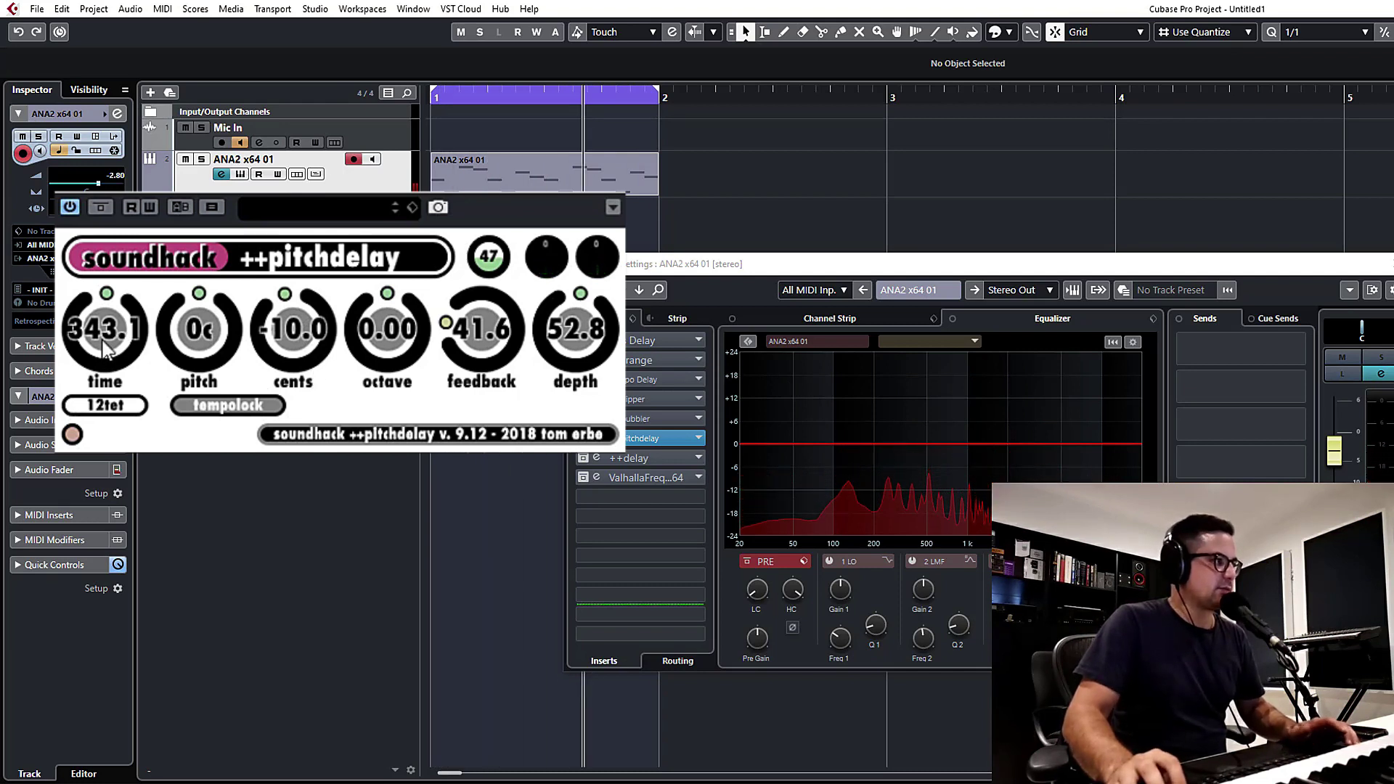
pyautogui.moveTo(105, 352); pyautogui.dragTo(118, 443)
pyautogui.moveTo(336, 351)
pyautogui.mouseDown()
pyautogui.moveTo(329, 378)
pyautogui.moveTo(319, 341)
pyautogui.mouseUp()
pyautogui.moveTo(141, 351); pyautogui.dragTo(163, 257)
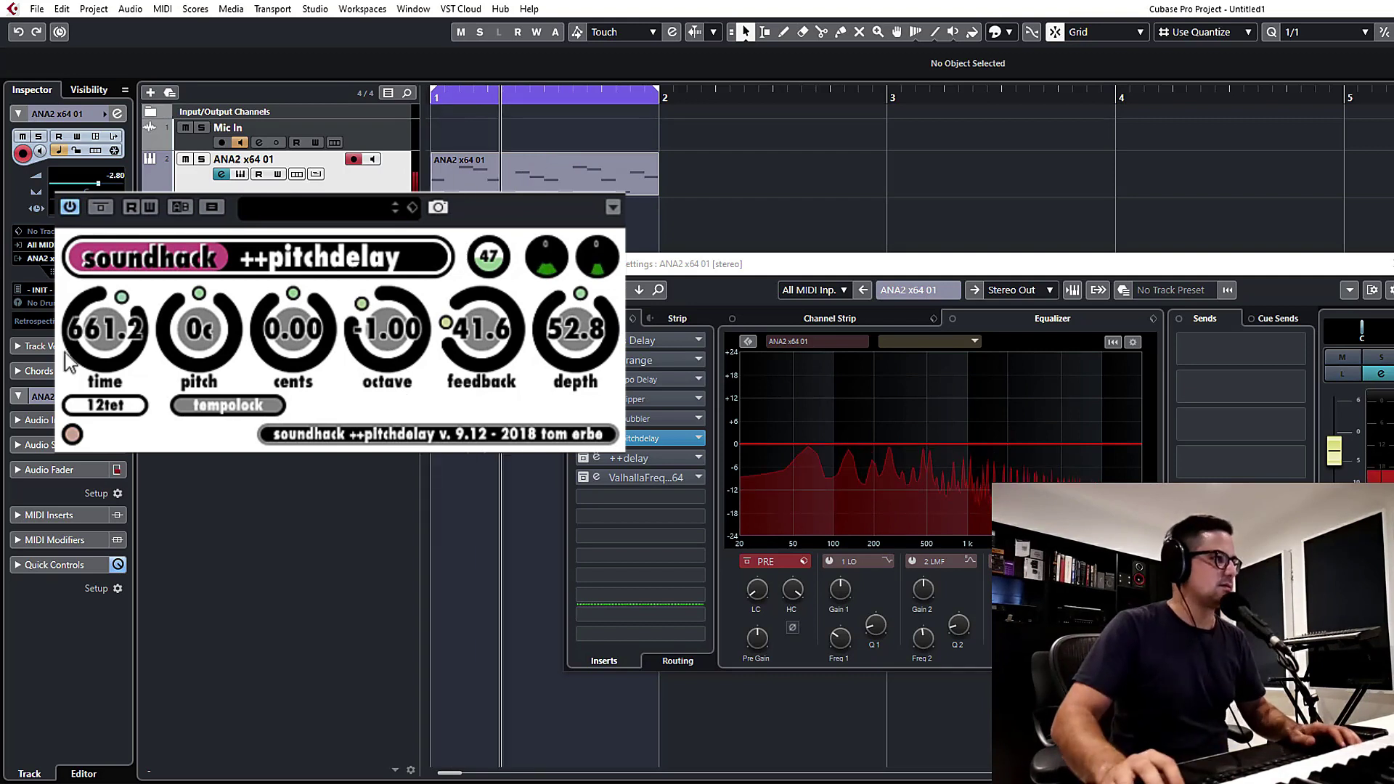
# - Audition ++pitchdelay with octave set to 1.00, raising time to 853.8 and lowering it to 5.0
pyautogui.moveTo(81, 363); pyautogui.dragTo(88, 339)
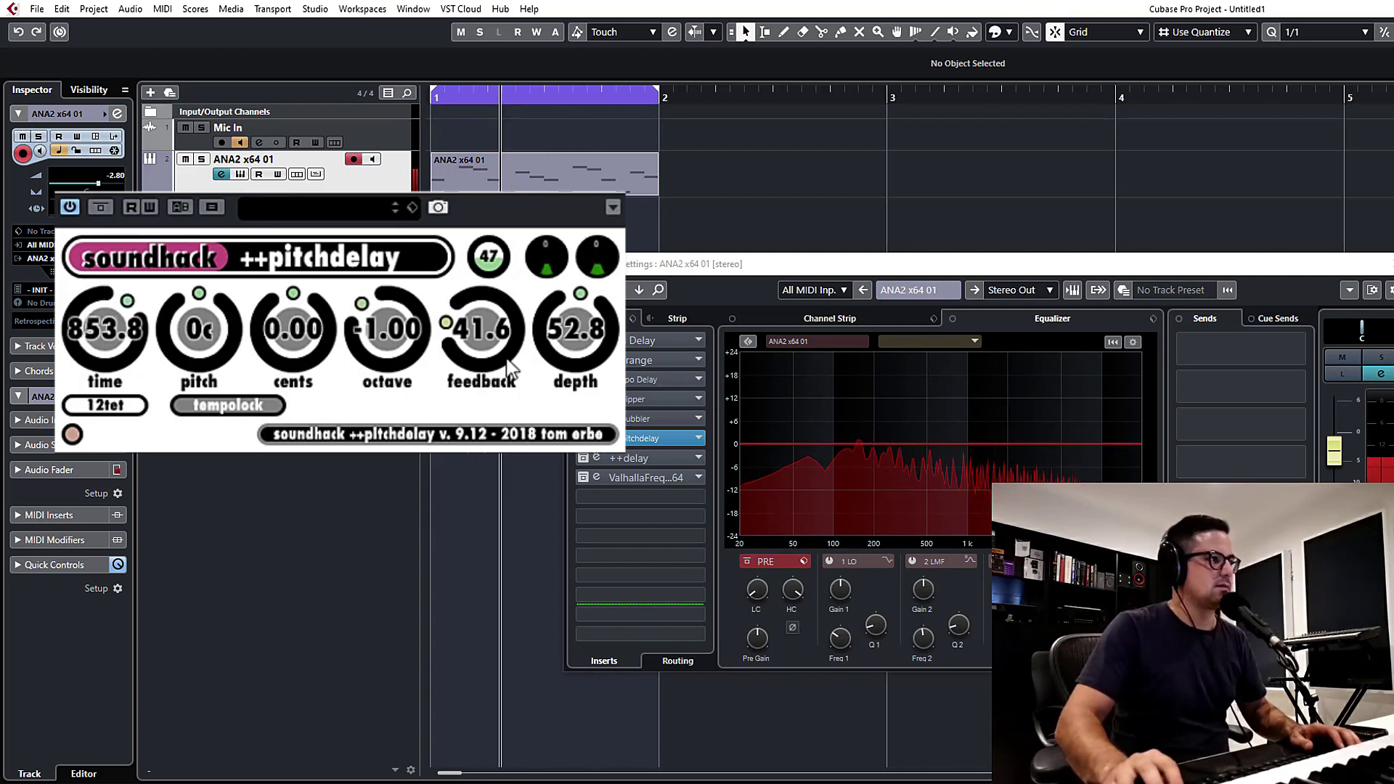
pyautogui.moveTo(396, 314); pyautogui.dragTo(400, 296)
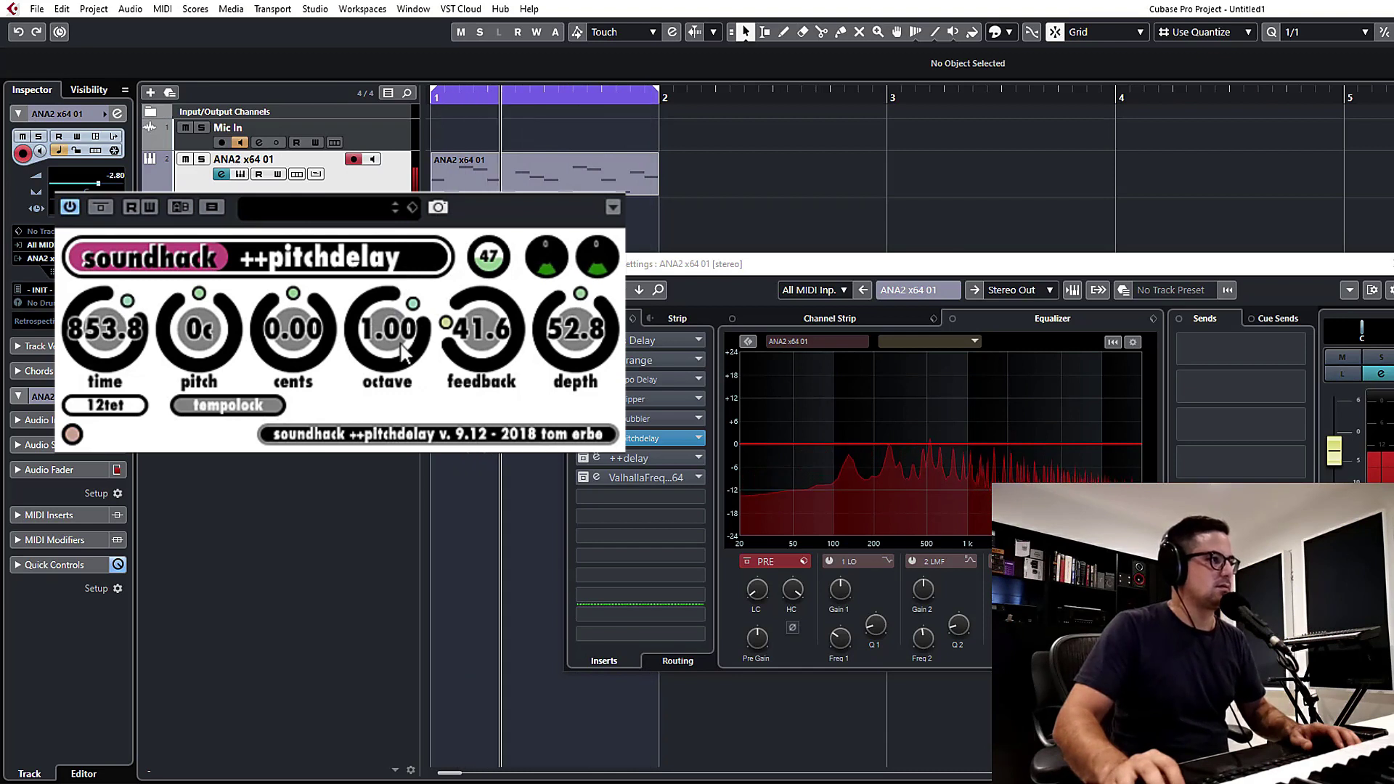
pyautogui.moveTo(138, 344); pyautogui.dragTo(138, 517)
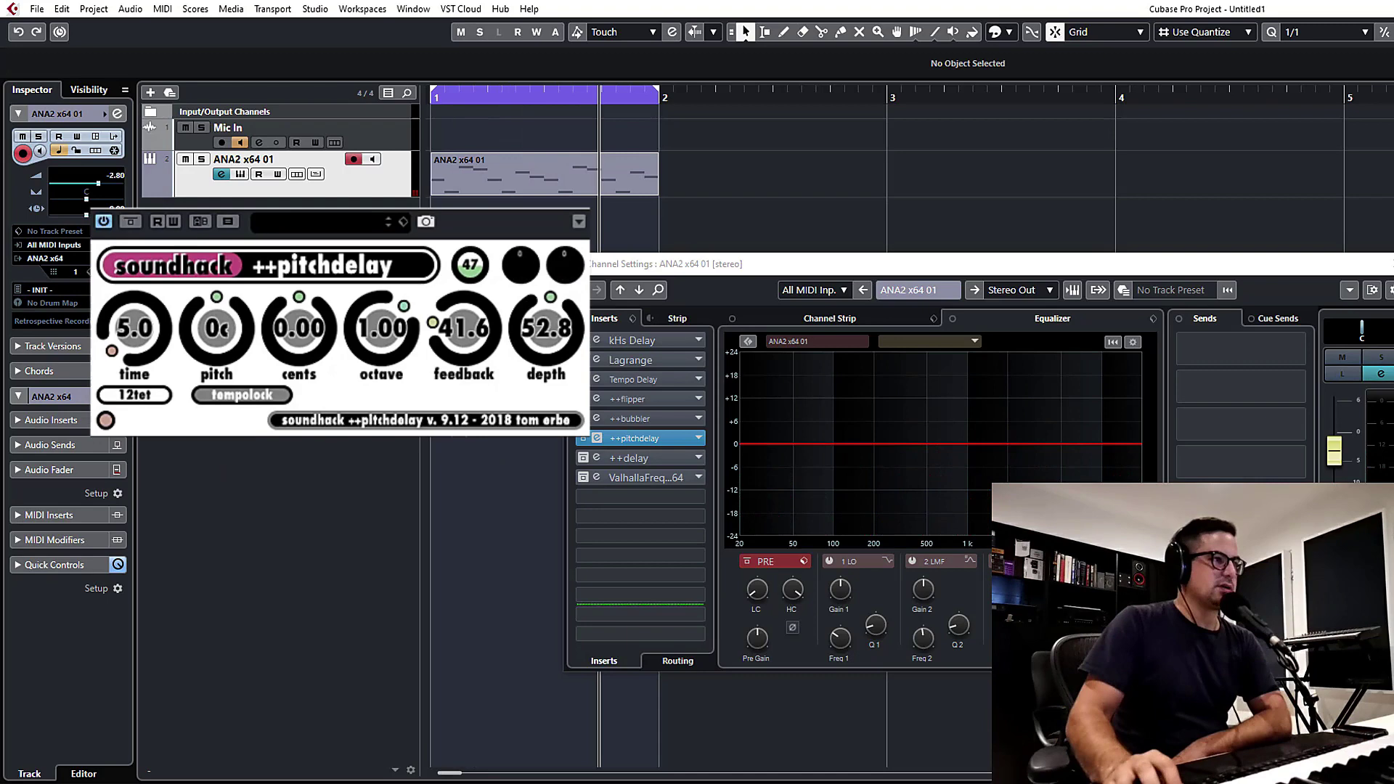
# - Close and bypass ++pitchdelay, and open the ++delay insert's editor clear of the channel settings
pyautogui.click(512, 232)
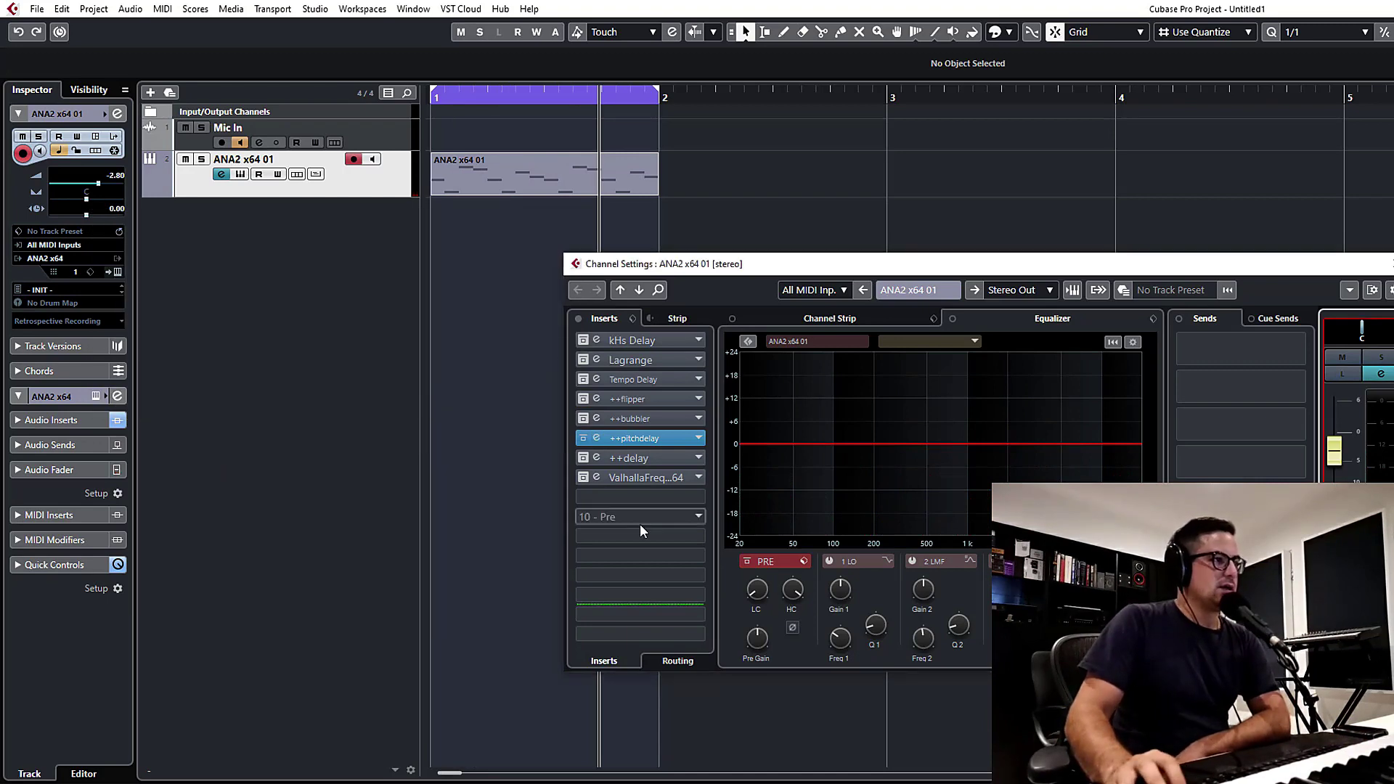
pyautogui.click(584, 439)
pyautogui.click(597, 463)
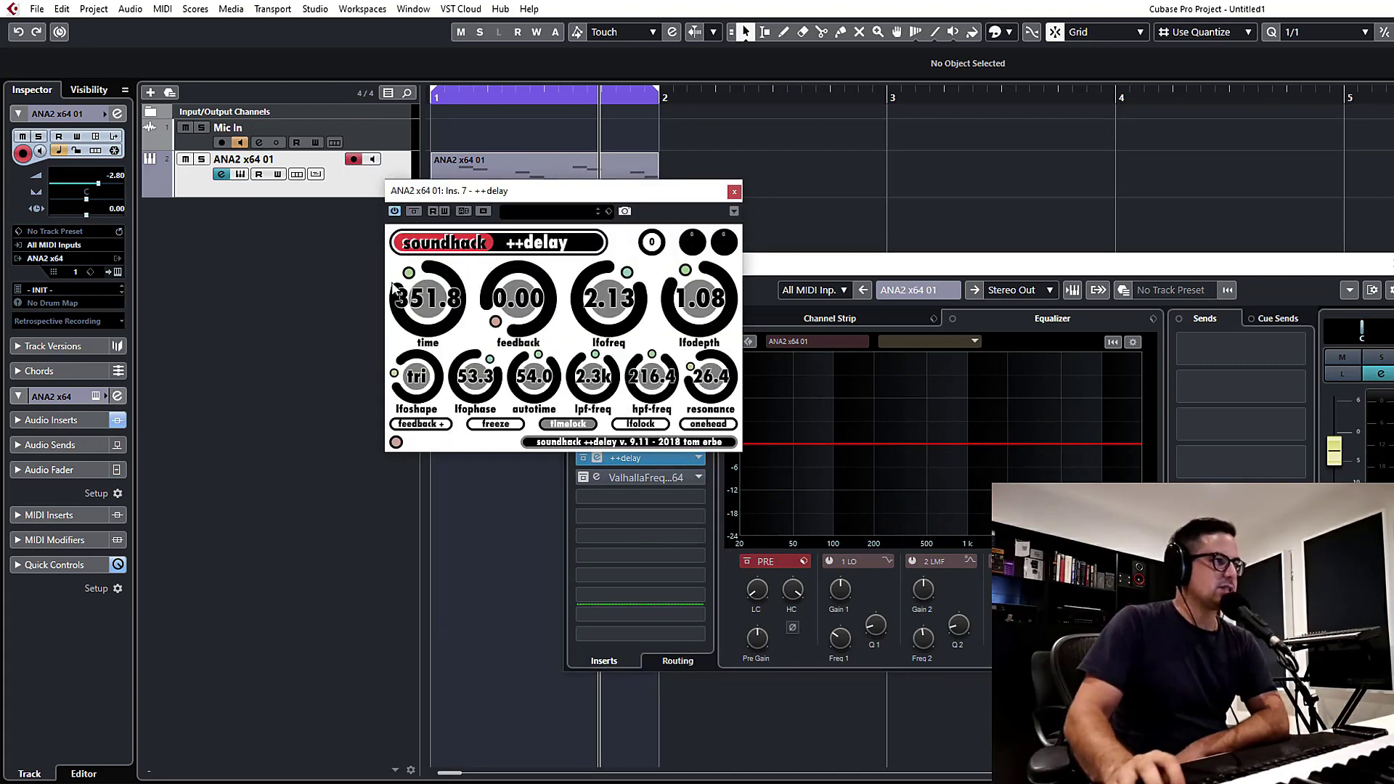
pyautogui.moveTo(499, 203); pyautogui.dragTo(290, 244)
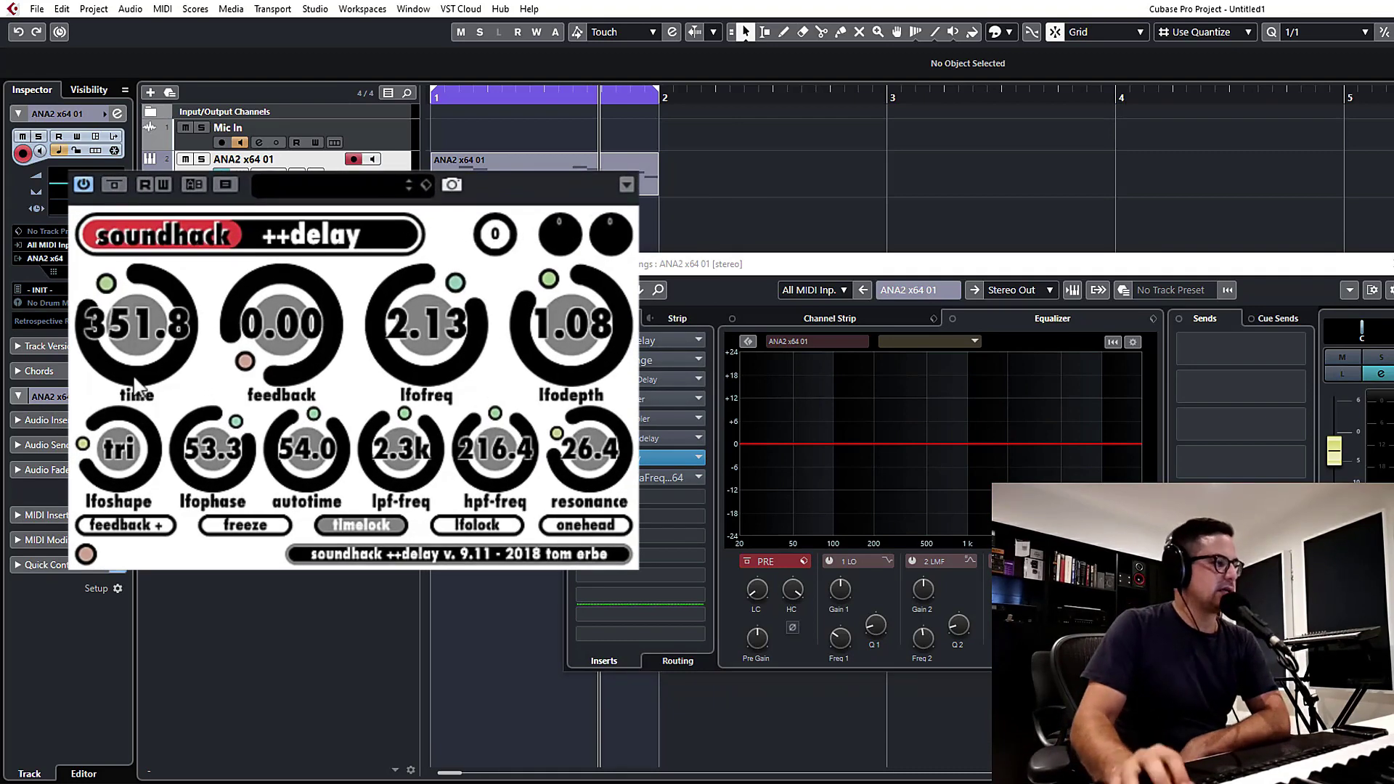
# - Set ++delay's lfofreq to 1.00, lfodepth to 0.00 and mix to 44, and try time at 80.0 and 351.8 during playback
pyautogui.moveTo(181, 319); pyautogui.dragTo(287, 462)
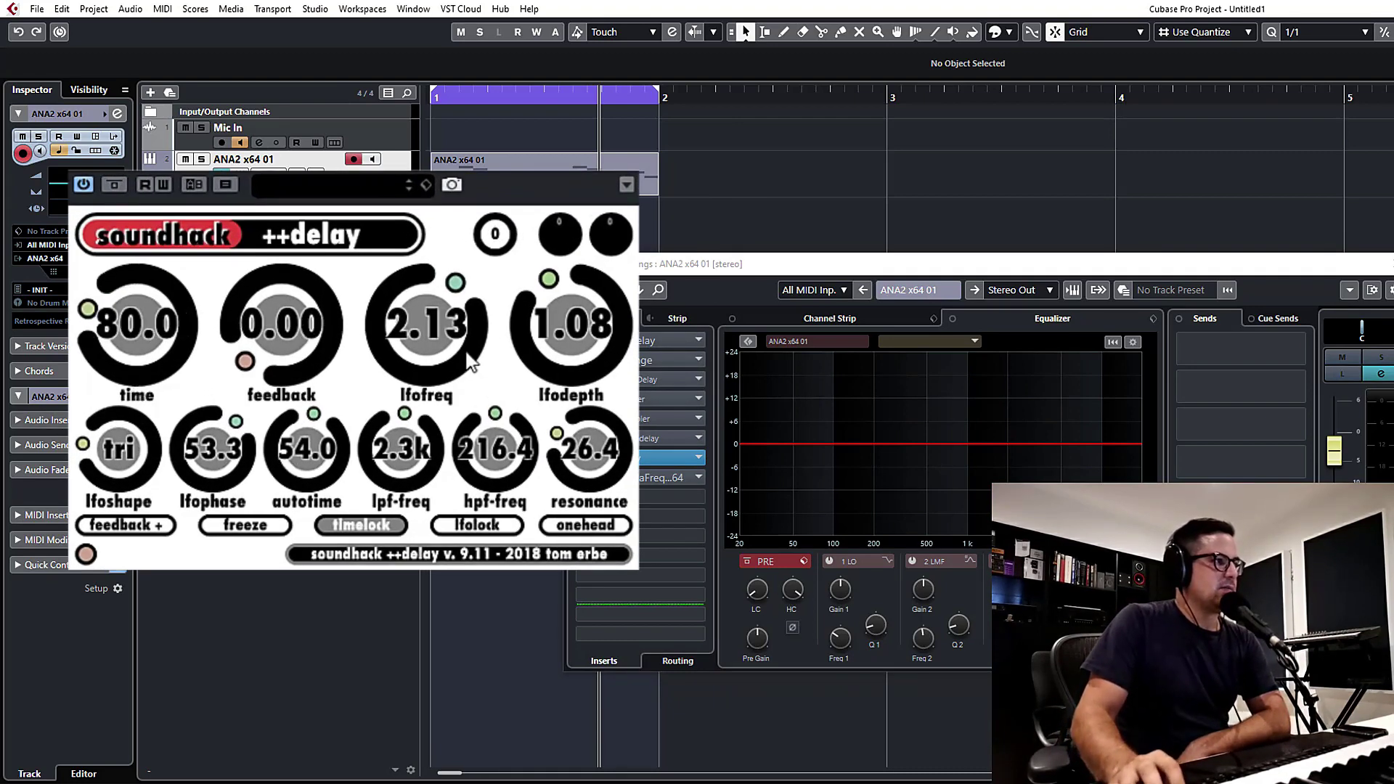
pyautogui.keyDown('ctrl'); pyautogui.click(437, 328); pyautogui.keyUp('ctrl')
pyautogui.keyDown('ctrl'); pyautogui.click(591, 320); pyautogui.keyUp('ctrl')
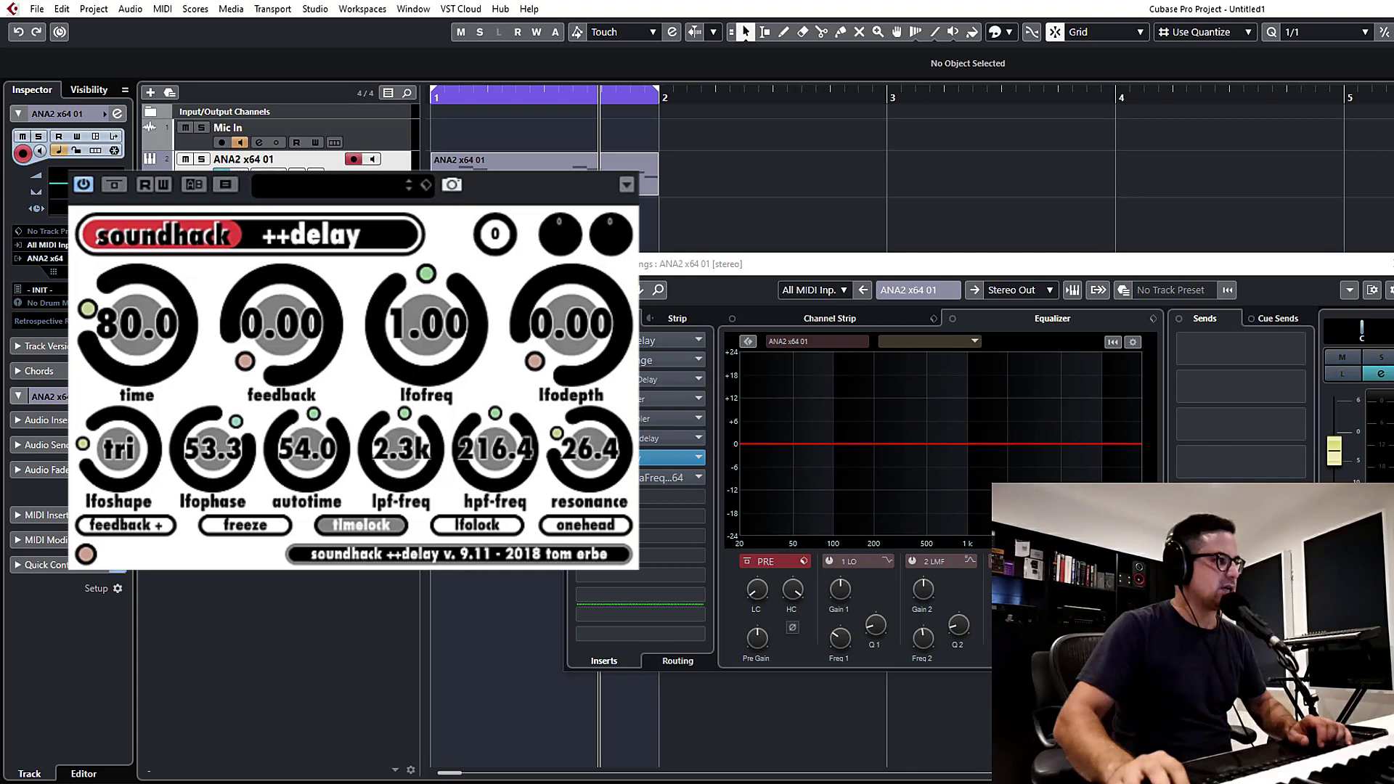
pyautogui.press('space')
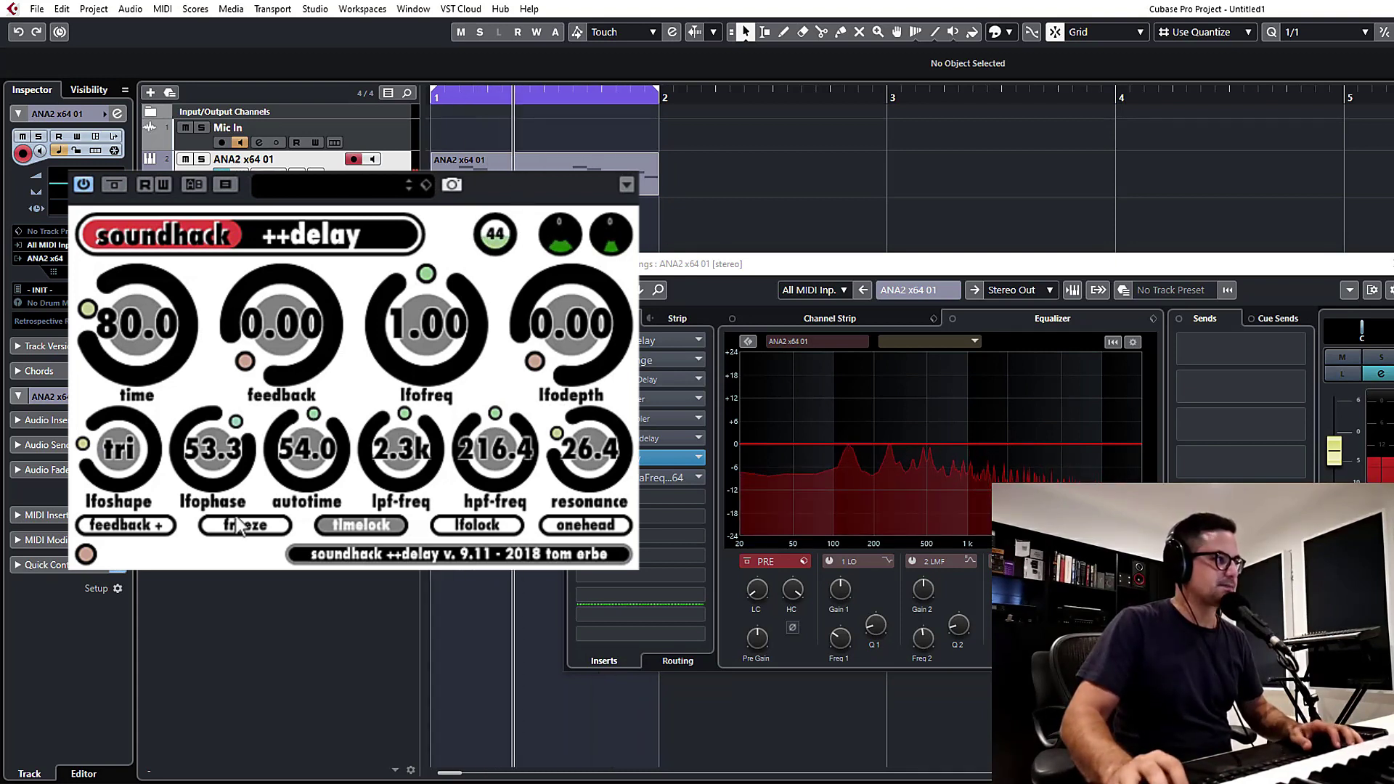
pyautogui.moveTo(185, 367)
pyautogui.mouseDown()
pyautogui.moveTo(178, 330)
pyautogui.moveTo(167, 363)
pyautogui.mouseUp()
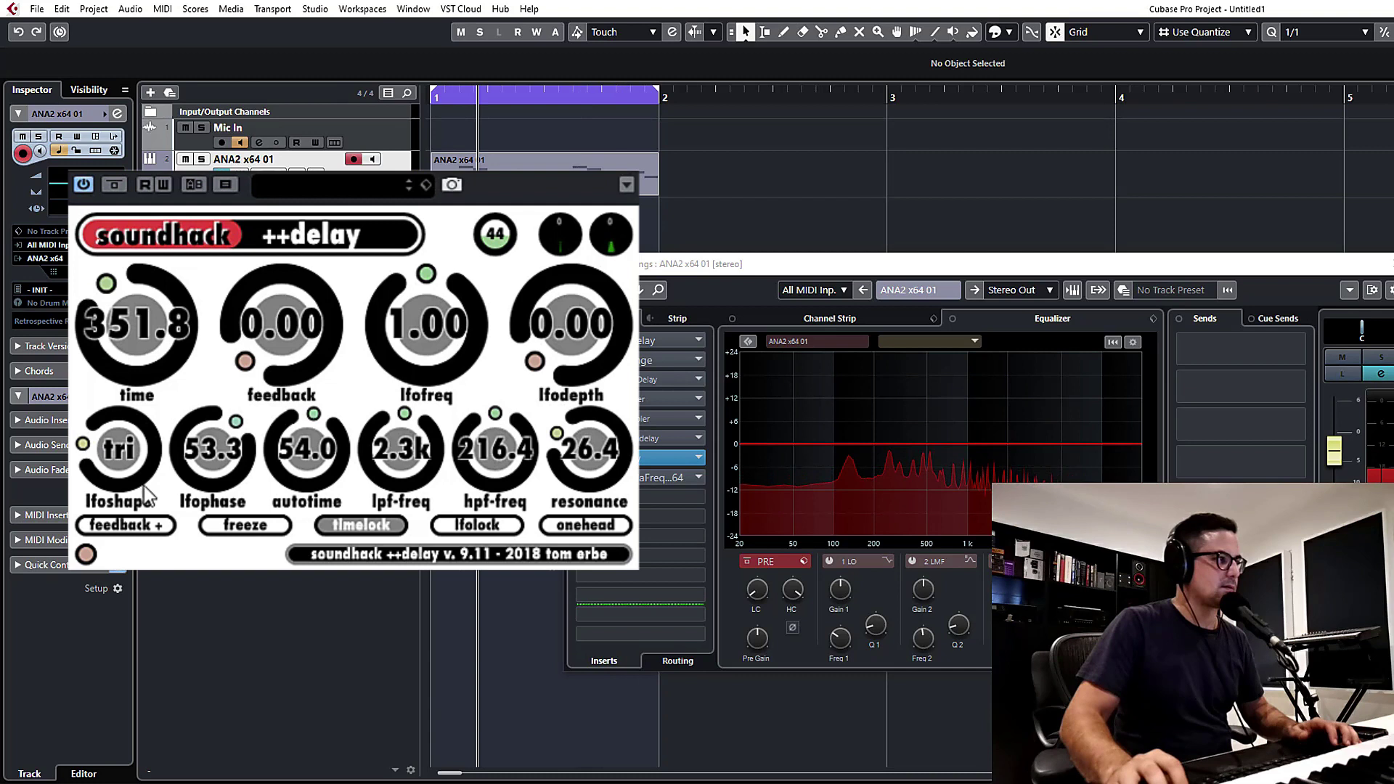
# - Sweep ++delay's hpf-freq up to 2.0k and its lpf-freq down to 54.3 during playback
pyautogui.moveTo(492, 445); pyautogui.dragTo(507, 450)
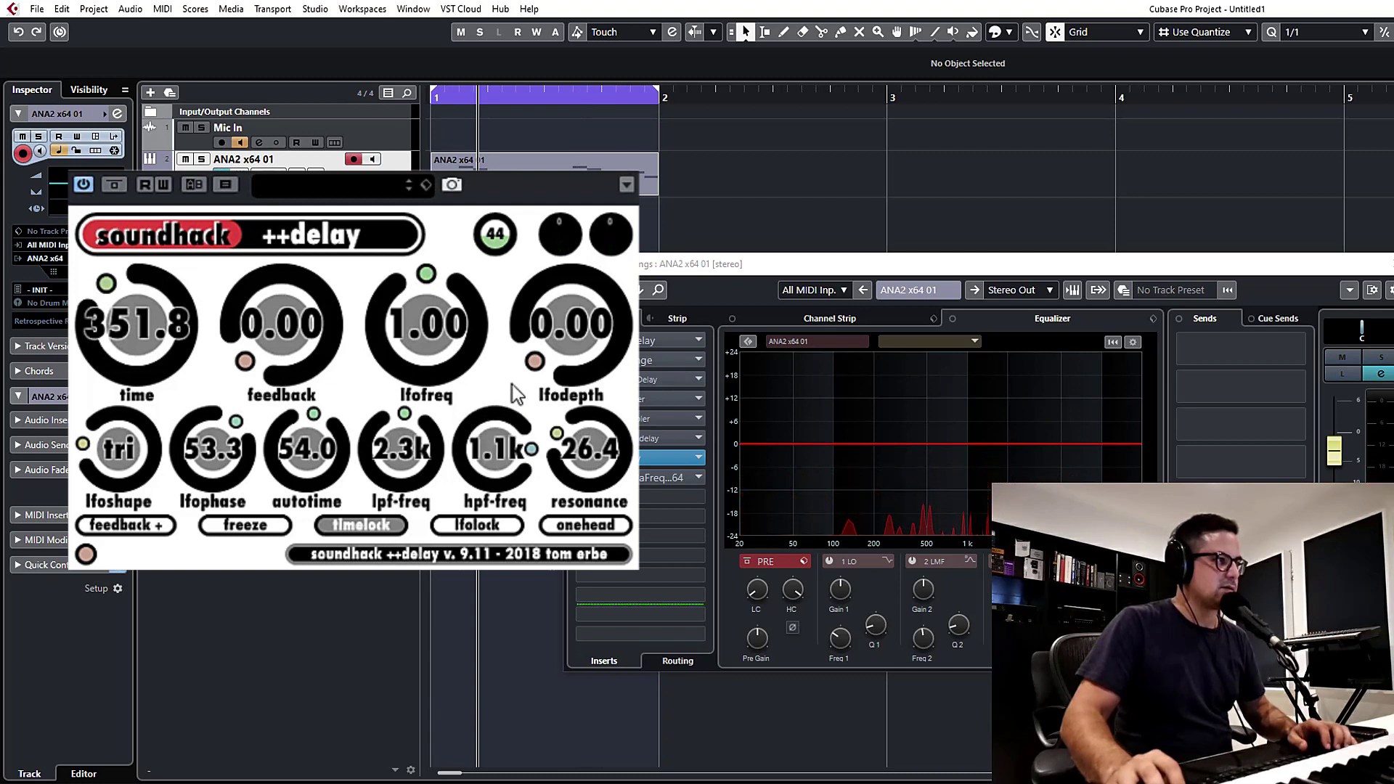
pyautogui.moveTo(516, 392); pyautogui.dragTo(517, 378)
pyautogui.moveTo(401, 448); pyautogui.dragTo(410, 556)
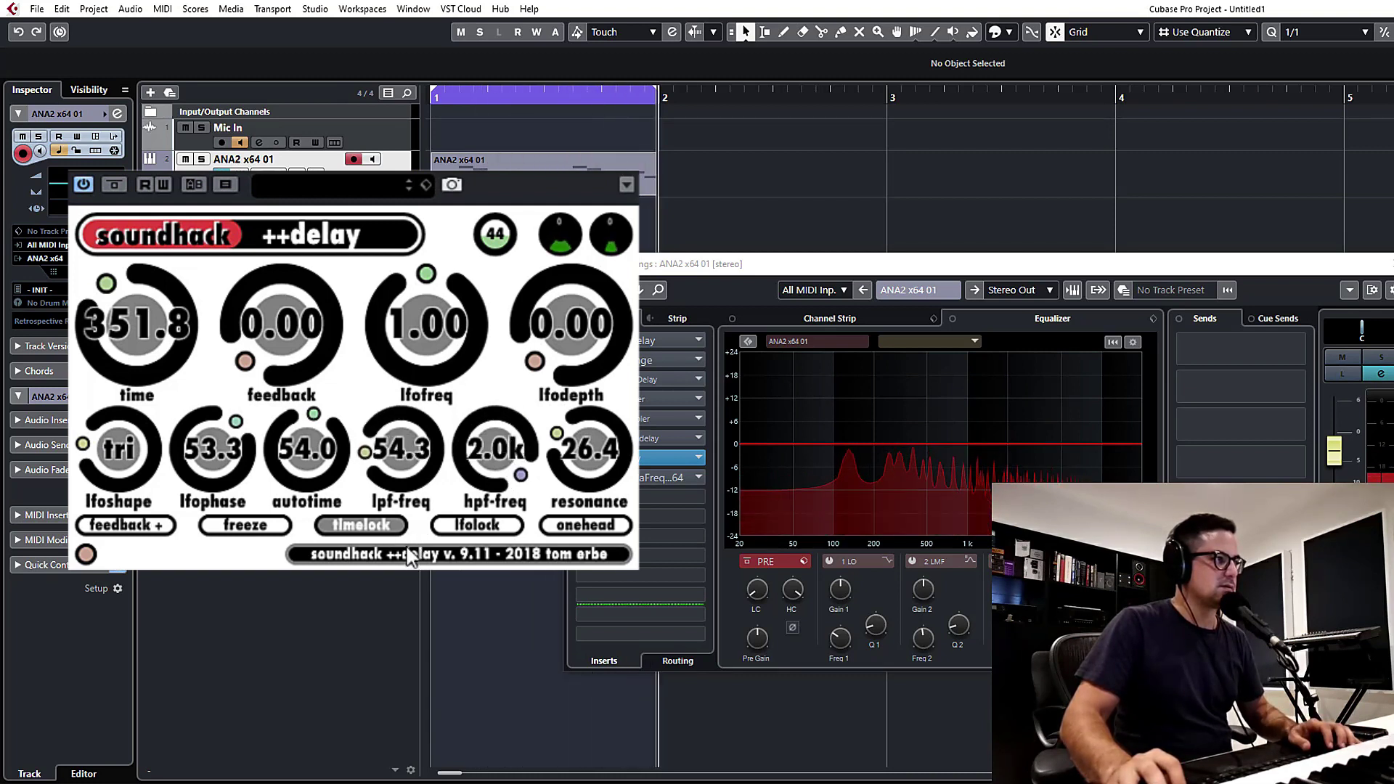
# - Reopen ++delay's filters, setting hpf-freq to 21.5 and lpf-freq to 9.0k, and set autotime to 0.00
pyautogui.moveTo(495, 450); pyautogui.dragTo(421, 690)
pyautogui.moveTo(402, 448); pyautogui.dragTo(452, 233)
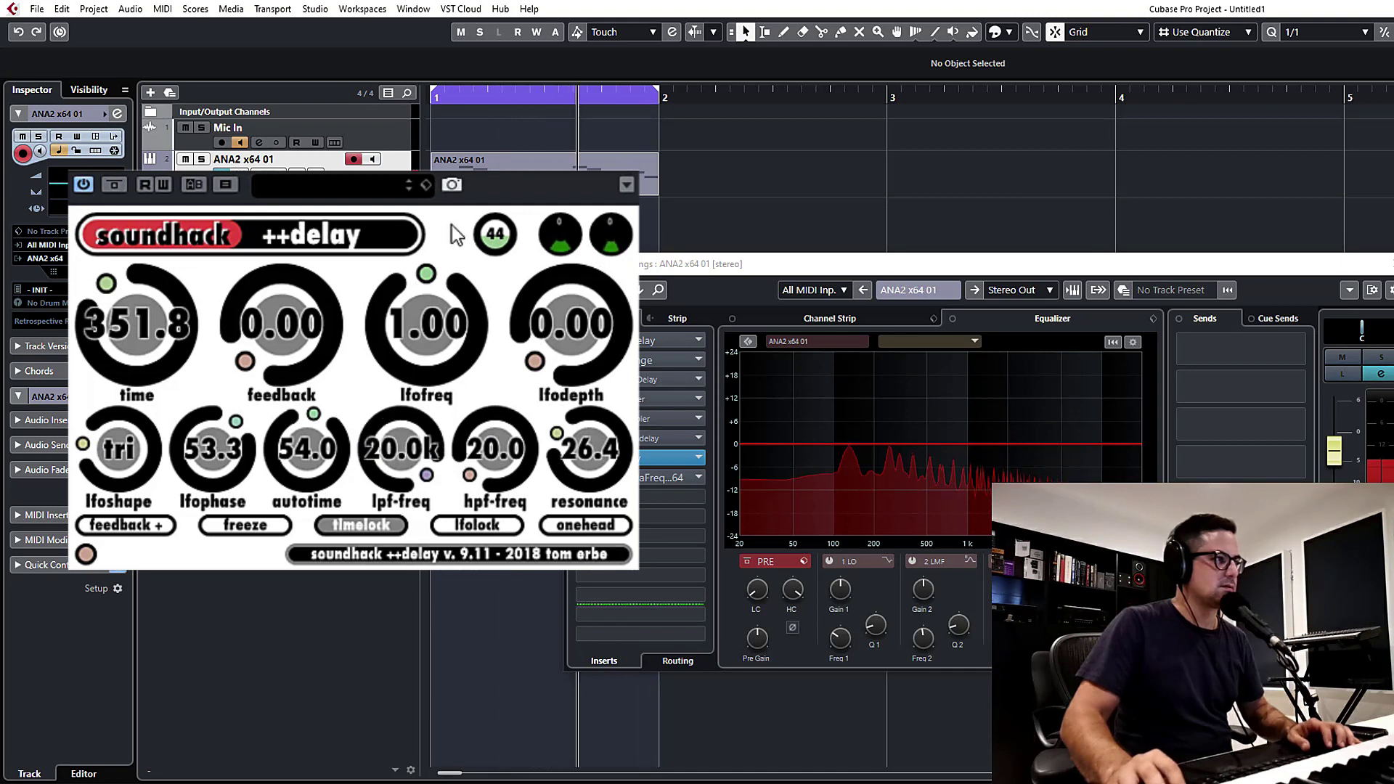
pyautogui.moveTo(399, 451)
pyautogui.mouseDown()
pyautogui.moveTo(470, 498)
pyautogui.moveTo(378, 456)
pyautogui.mouseUp()
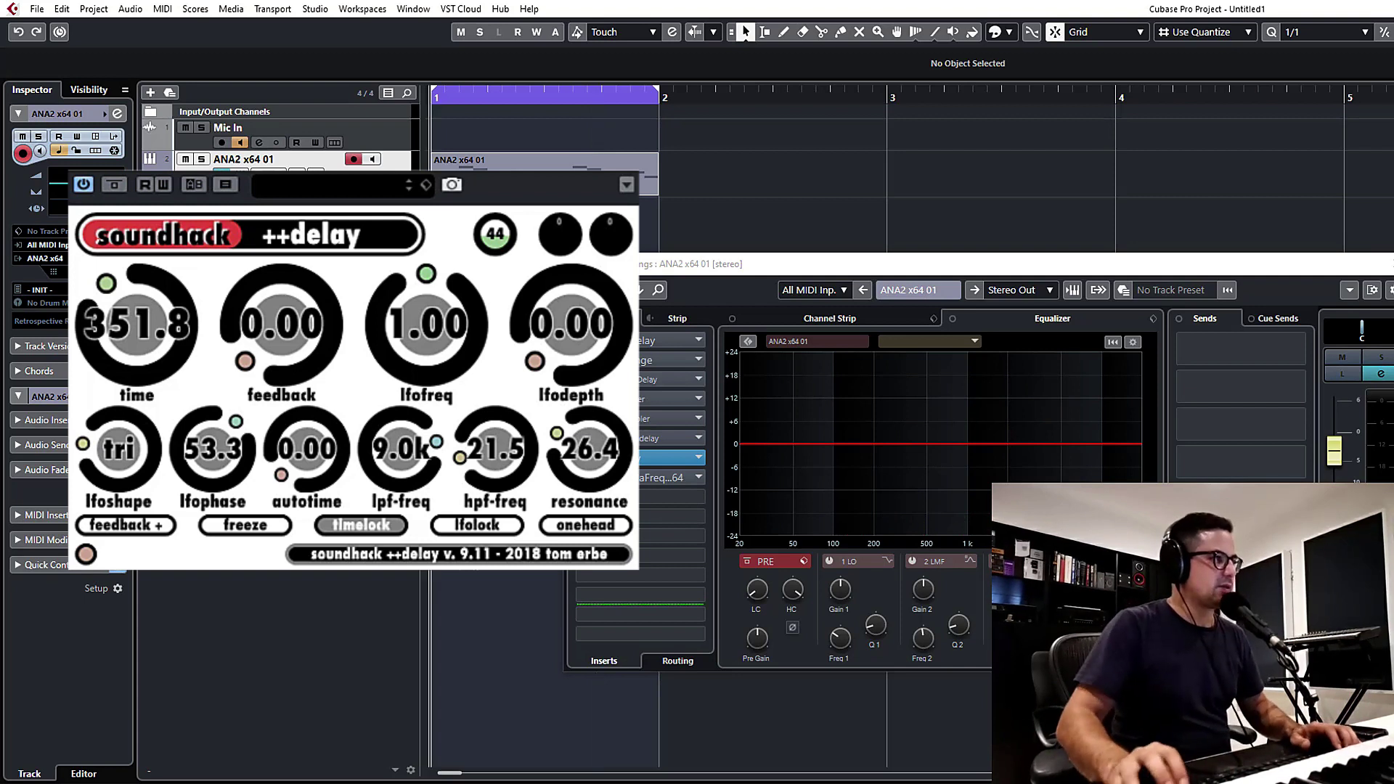
# - Play the loop and set ++delay's feedback to 31.2, lfofreq to 0.46 and lfodepth to 14.5
pyautogui.moveTo(282, 368); pyautogui.dragTo(305, 344)
pyautogui.press('space')
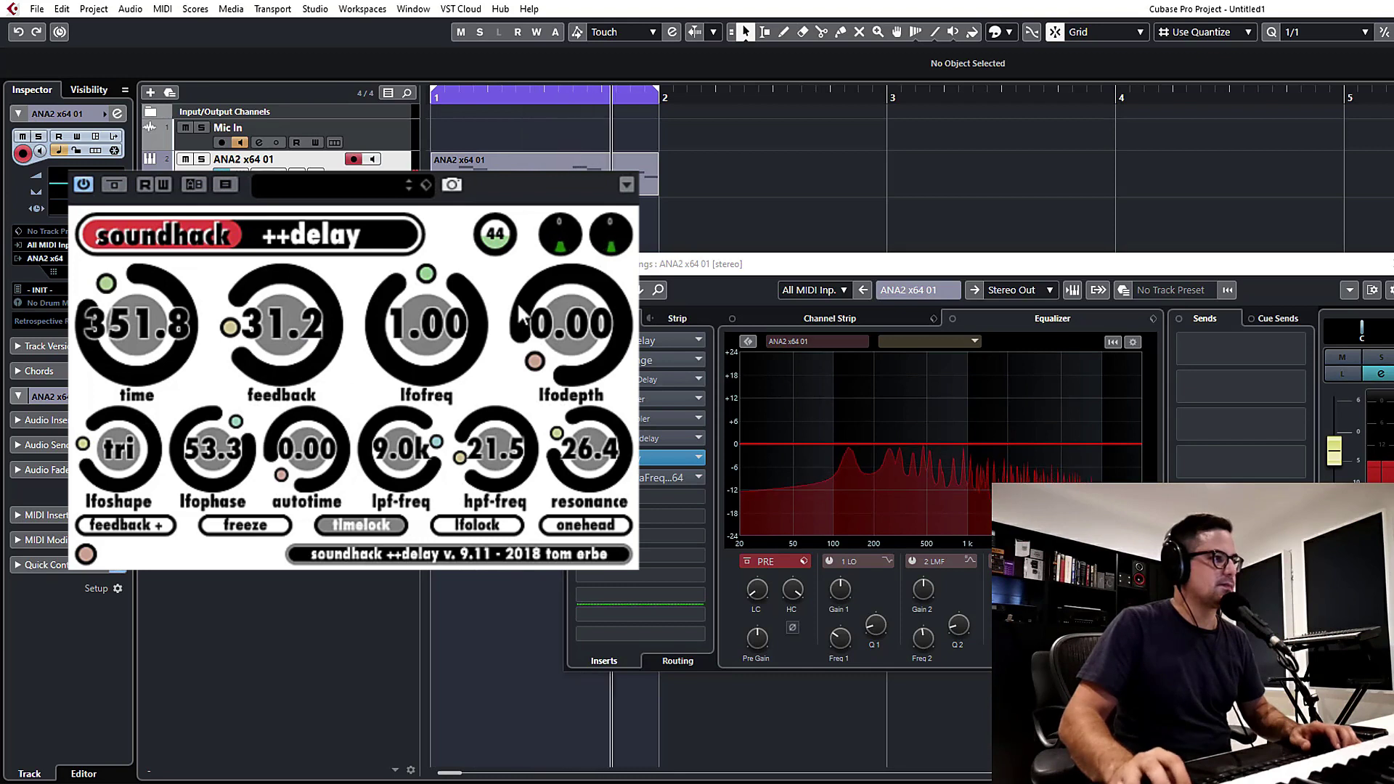
pyautogui.moveTo(581, 324); pyautogui.dragTo(585, 284)
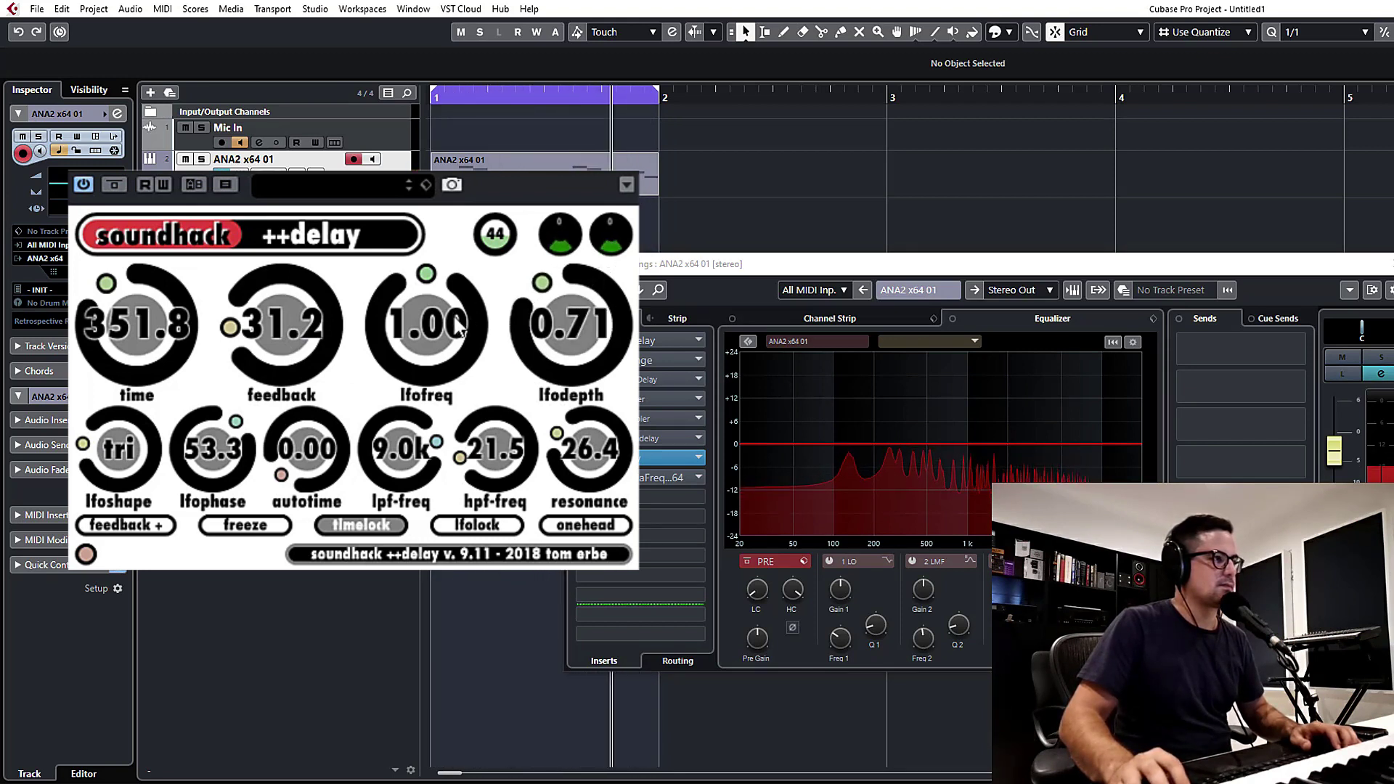
pyautogui.moveTo(458, 327); pyautogui.dragTo(458, 347)
pyautogui.moveTo(564, 341); pyautogui.dragTo(574, 265)
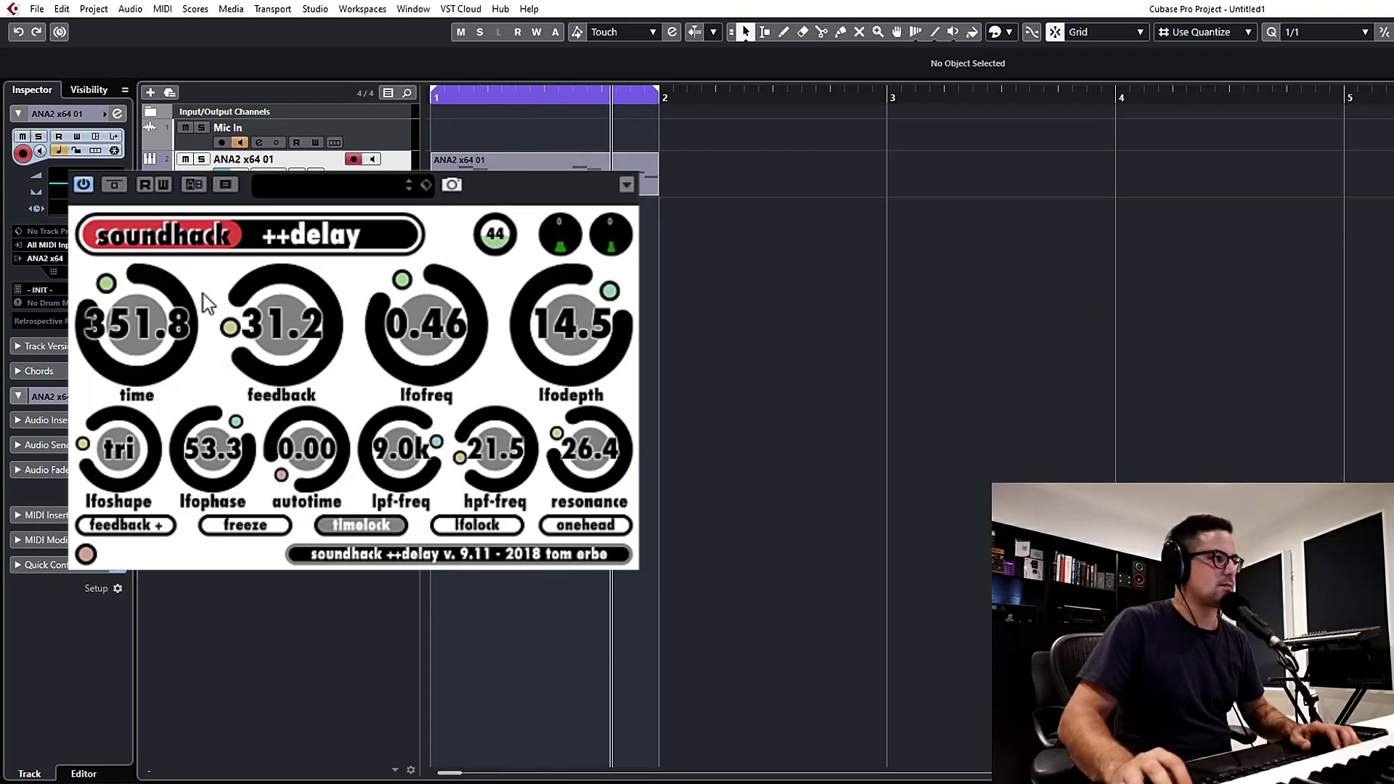
# - Audition shorter, deeper modulation in ++delay with time at 94.3, lfofreq at 3.35 and lfodepth at 56.5
pyautogui.moveTo(149, 306); pyautogui.dragTo(135, 353)
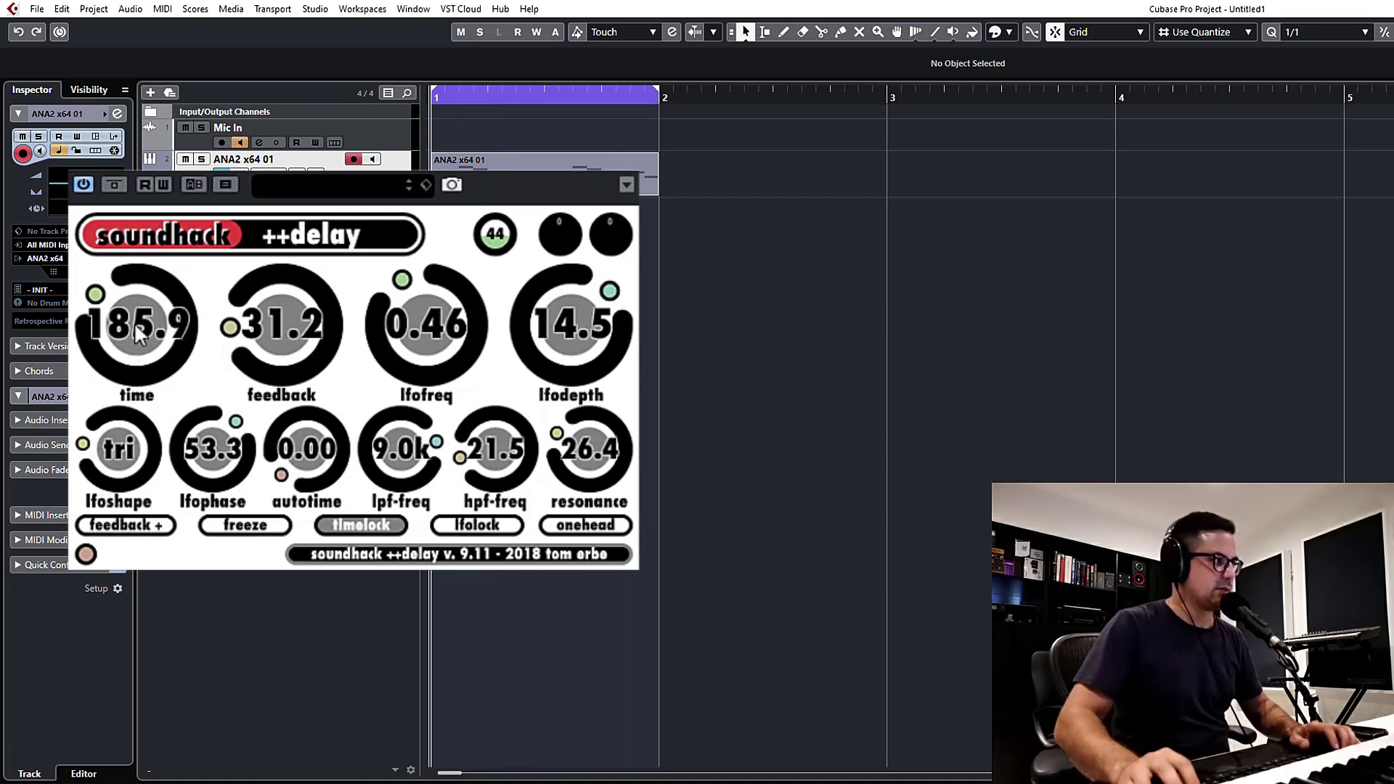
pyautogui.press('space')
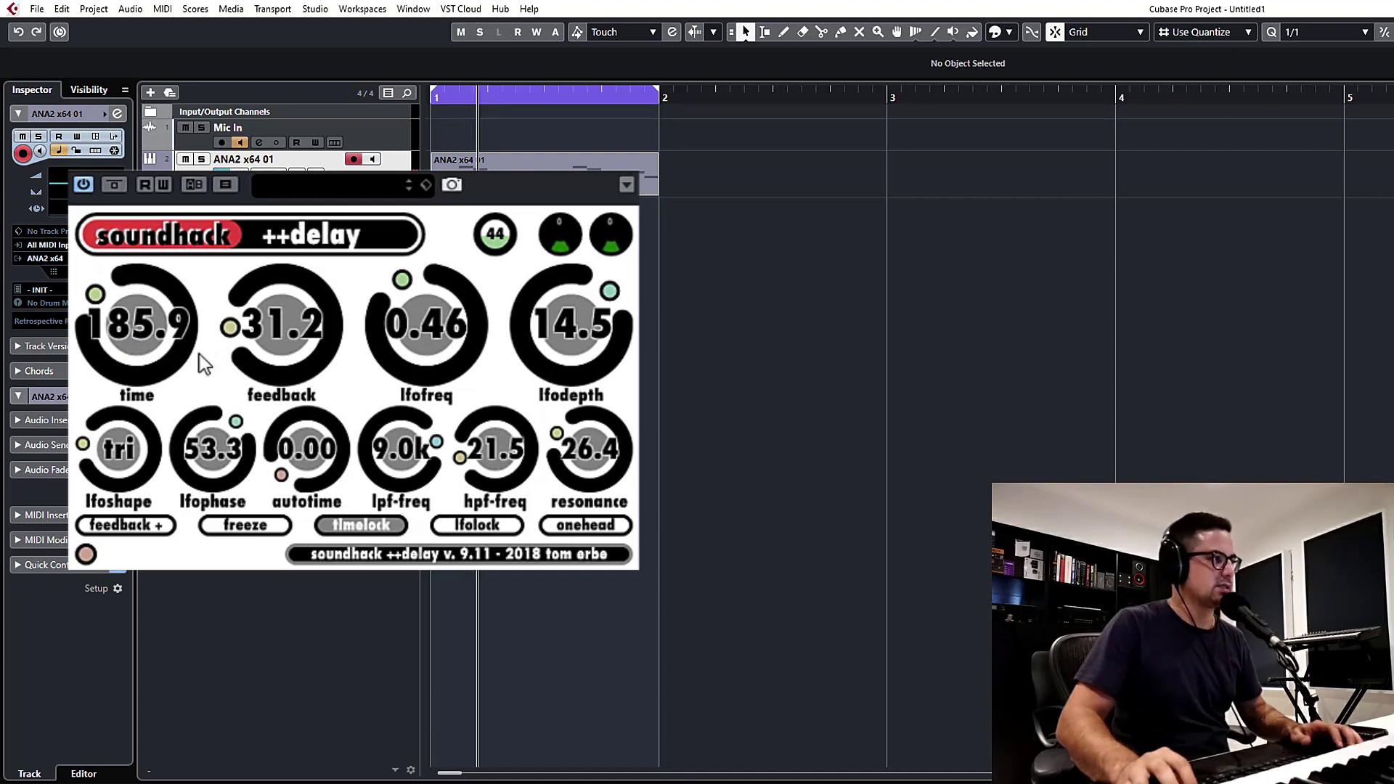
pyautogui.moveTo(167, 338); pyautogui.dragTo(168, 367)
pyautogui.moveTo(559, 343); pyautogui.dragTo(558, 316)
pyautogui.moveTo(450, 296); pyautogui.dragTo(484, 248)
pyautogui.moveTo(550, 301); pyautogui.dragTo(550, 281)
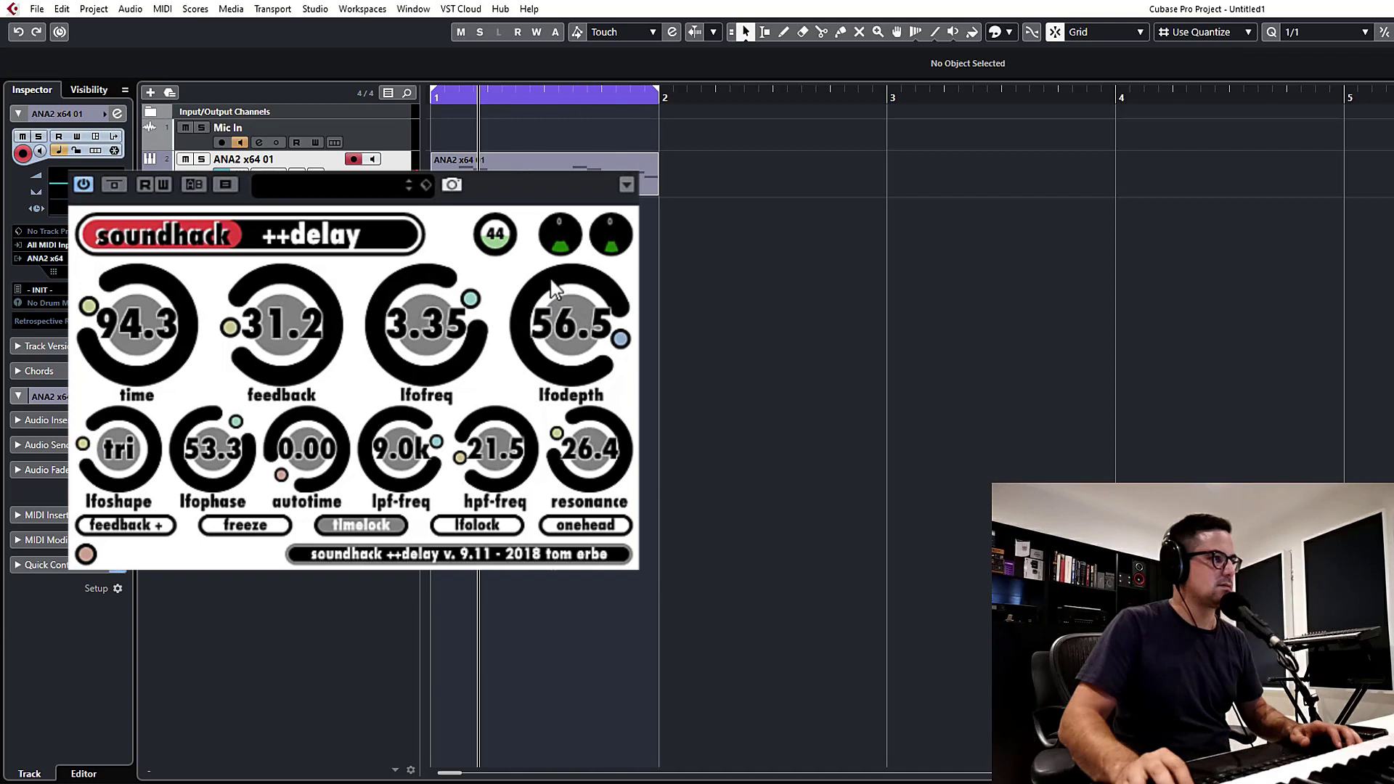
# - Set ++delay's lfofreq to 3.29, time to 17.4 and lfodepth to 85.0 during playback
pyautogui.moveTo(432, 318); pyautogui.dragTo(431, 320)
pyautogui.moveTo(171, 318); pyautogui.dragTo(180, 353)
pyautogui.moveTo(512, 333); pyautogui.dragTo(512, 308)
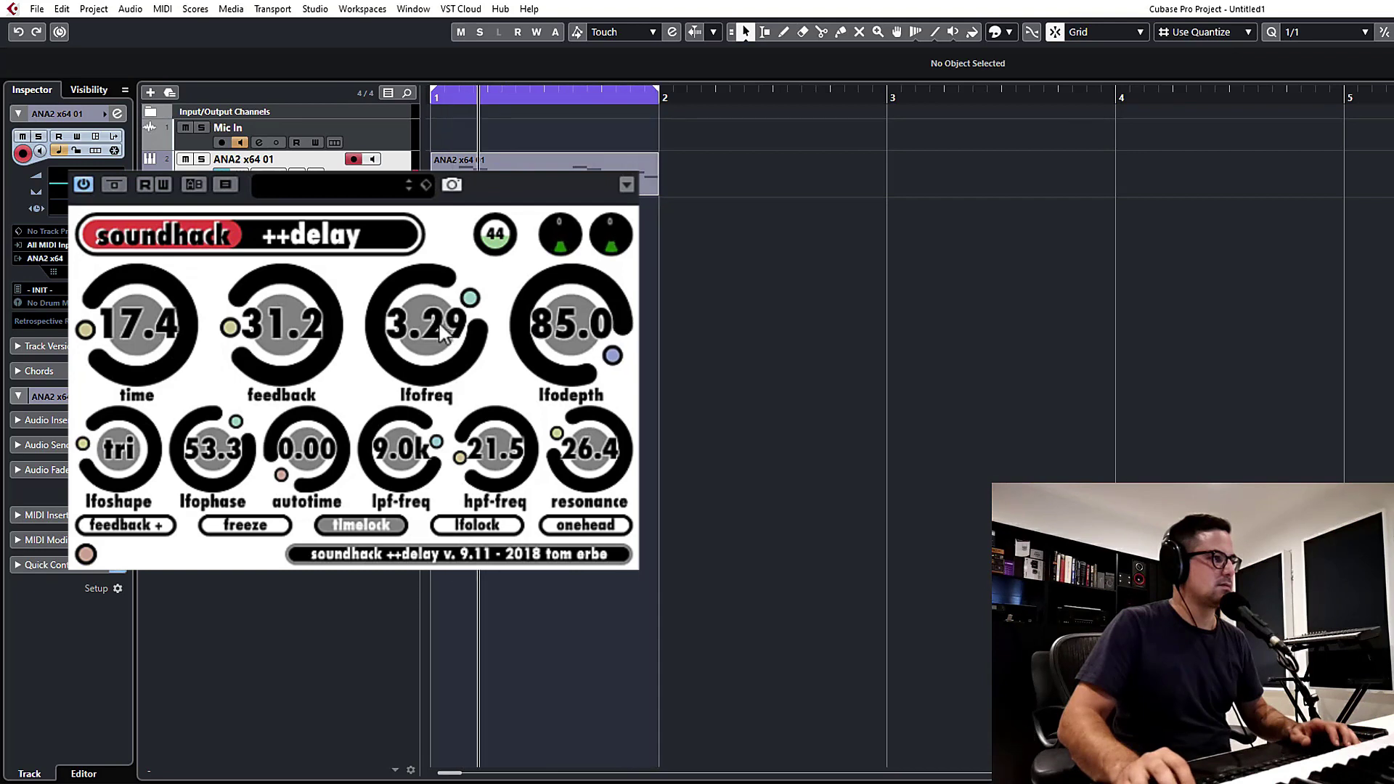
# - Push ++delay's lfofreq to 10.0 and lfodepth to 100.0, and shorten its time to 8.2
pyautogui.moveTo(431, 319); pyautogui.dragTo(457, 229)
pyautogui.moveTo(567, 312); pyautogui.dragTo(563, 238)
pyautogui.moveTo(457, 330); pyautogui.dragTo(461, 294)
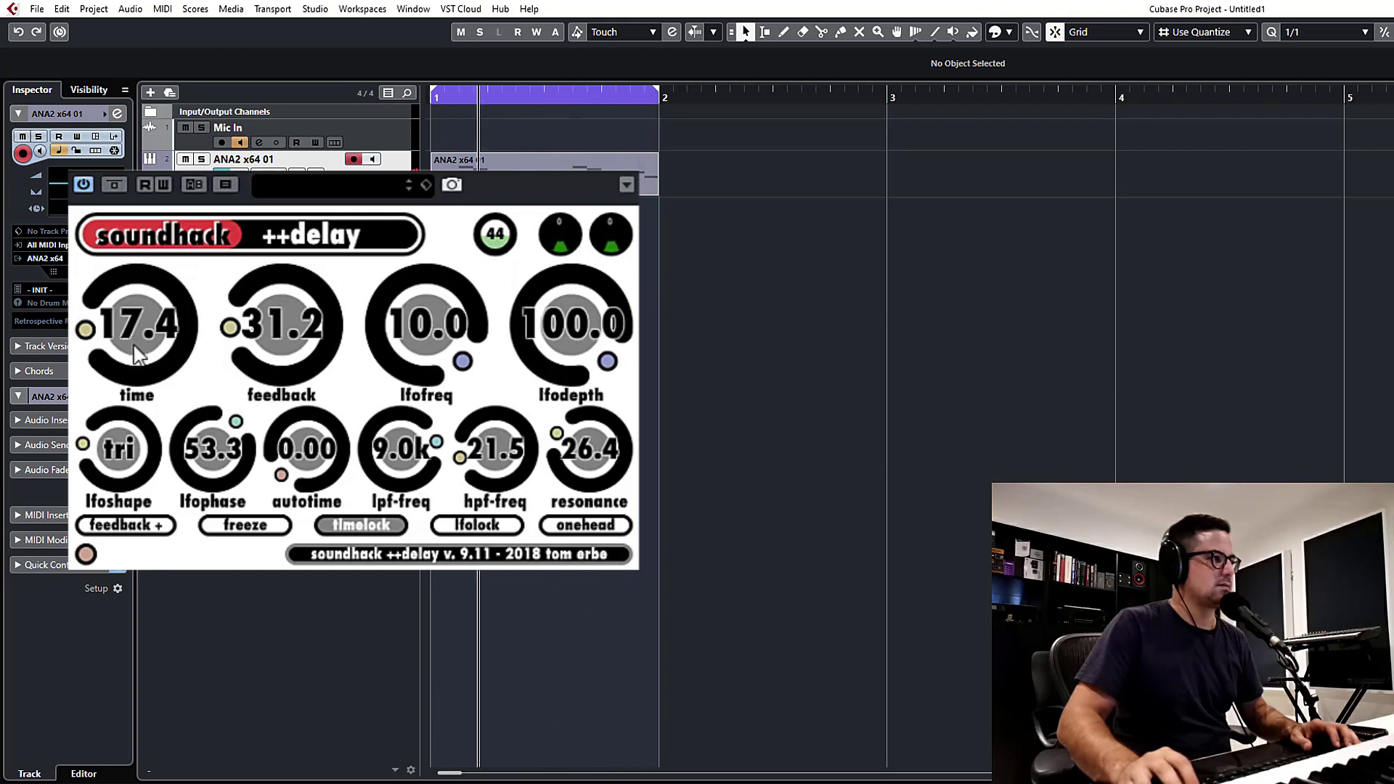
pyautogui.moveTo(138, 347); pyautogui.dragTo(141, 371)
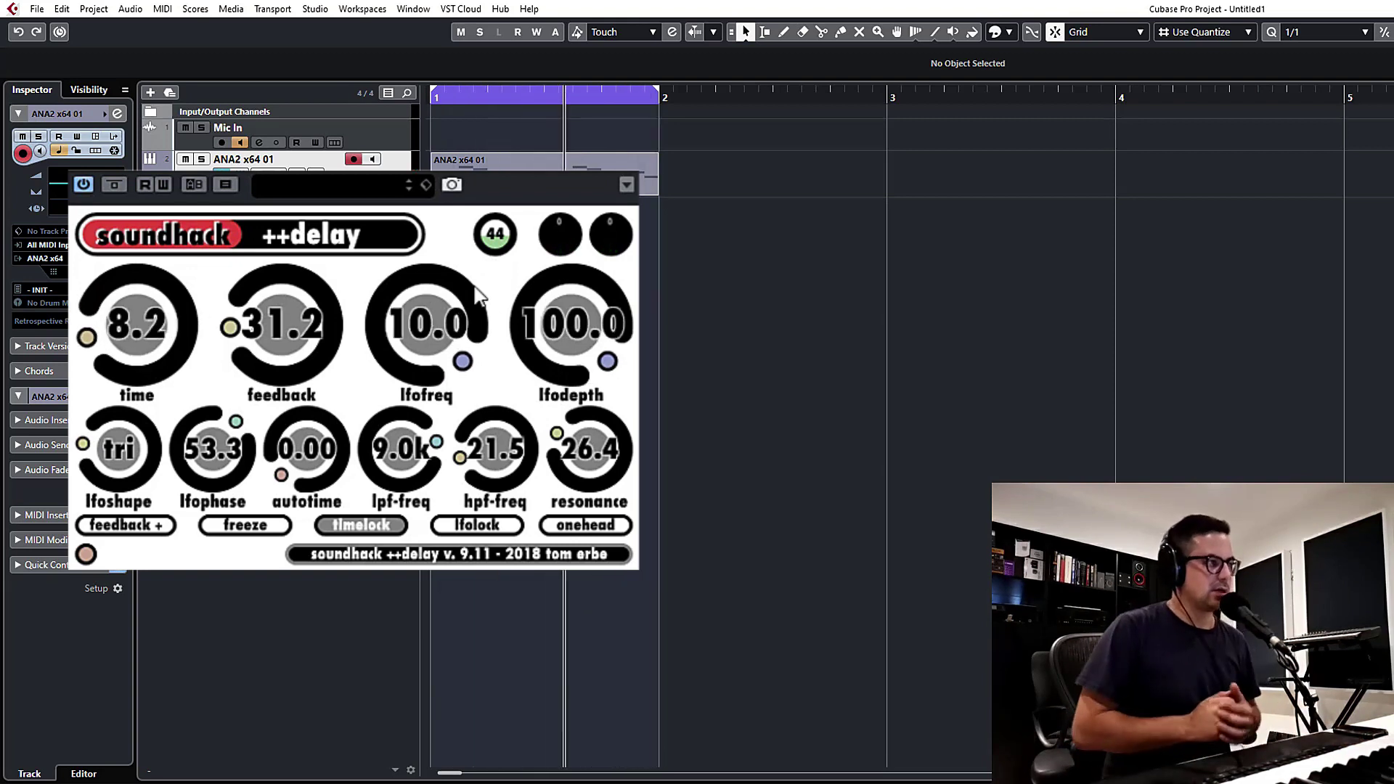
# - Reduce ++delay's lfofreq to 1.36 and lfodepth to 9.77, and raise its time to 94.3 while auditioning
pyautogui.moveTo(430, 347); pyautogui.dragTo(421, 461)
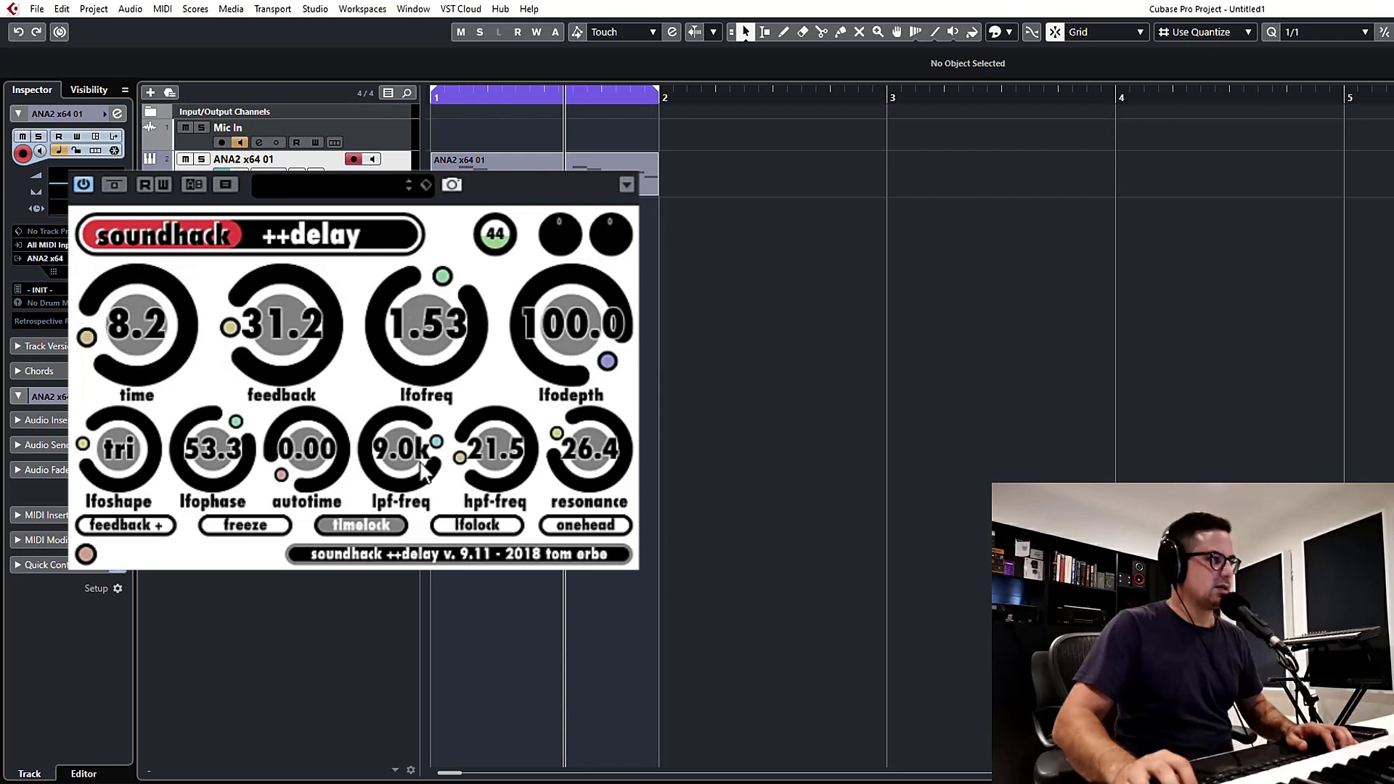
pyautogui.moveTo(591, 347); pyautogui.dragTo(582, 331)
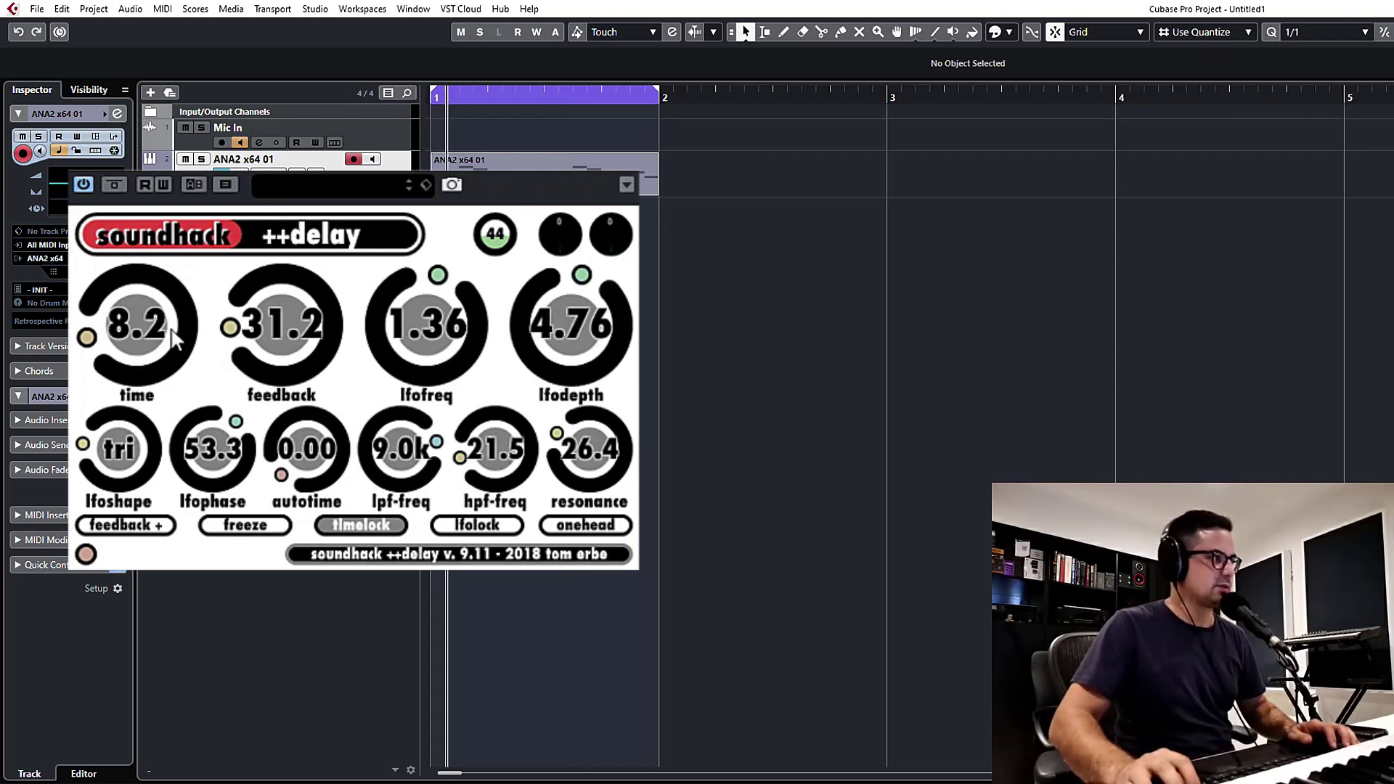
pyautogui.moveTo(175, 337); pyautogui.dragTo(161, 322)
pyautogui.moveTo(549, 327); pyautogui.dragTo(550, 312)
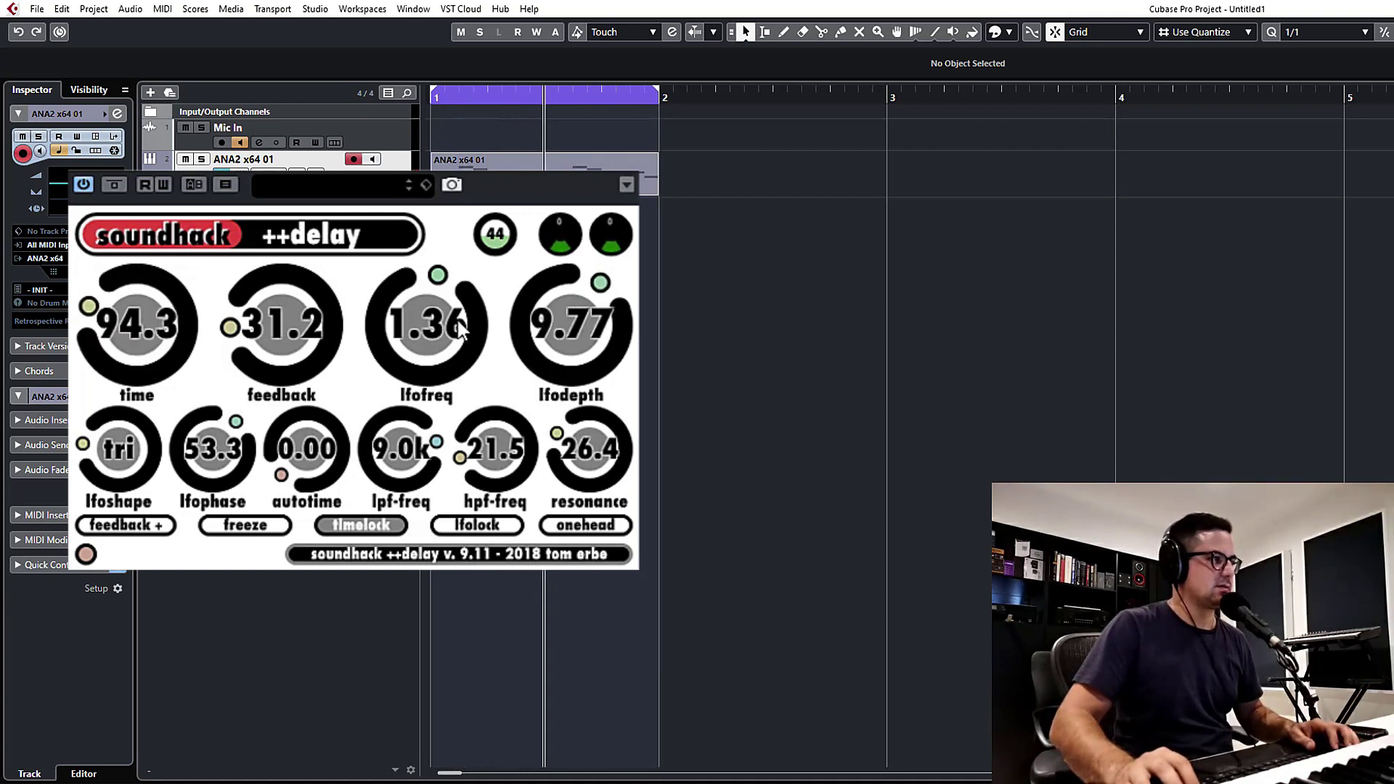
# - Set ++delay's lfofreq to 2.13 and lpf-freq to 9.5k, stop playback and close the plugin window
pyautogui.moveTo(456, 324); pyautogui.dragTo(452, 314)
pyautogui.moveTo(423, 468); pyautogui.dragTo(422, 463)
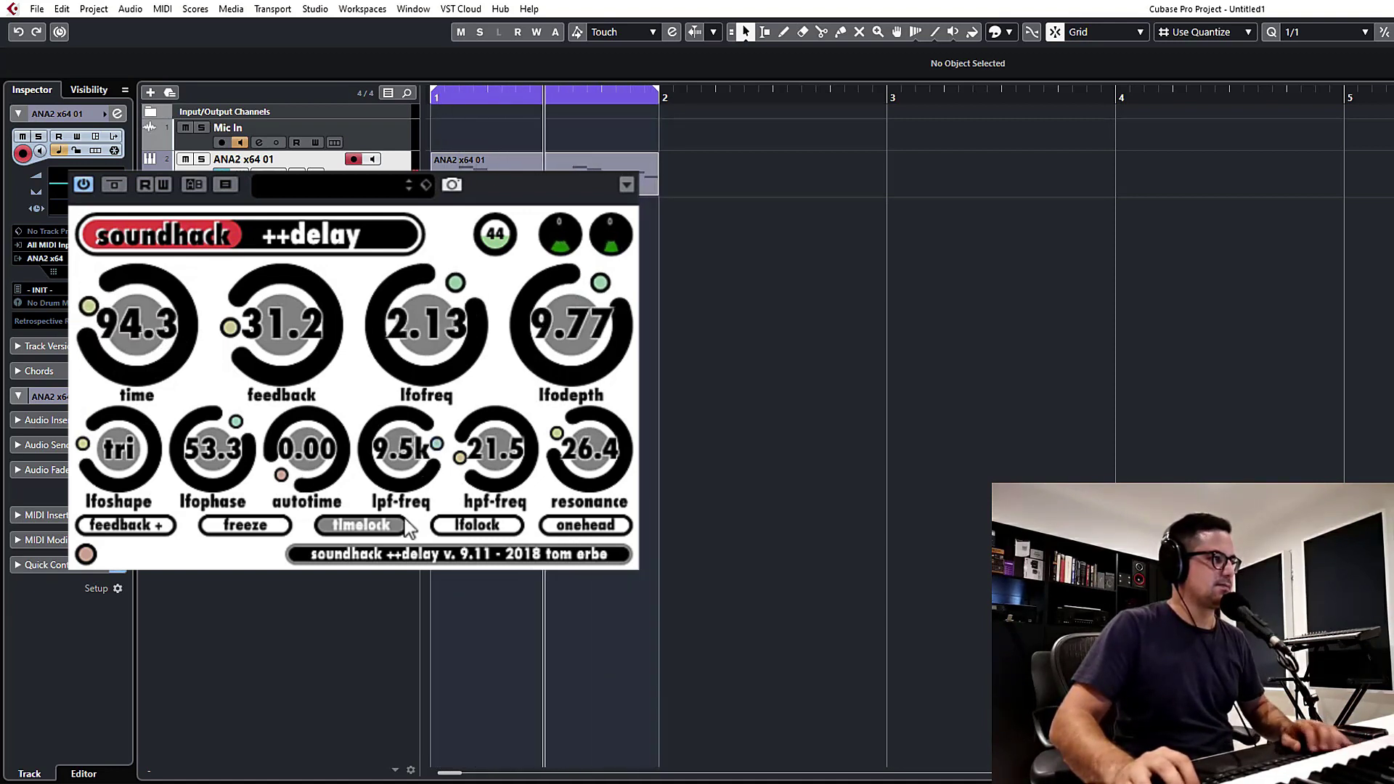
pyautogui.press('space')
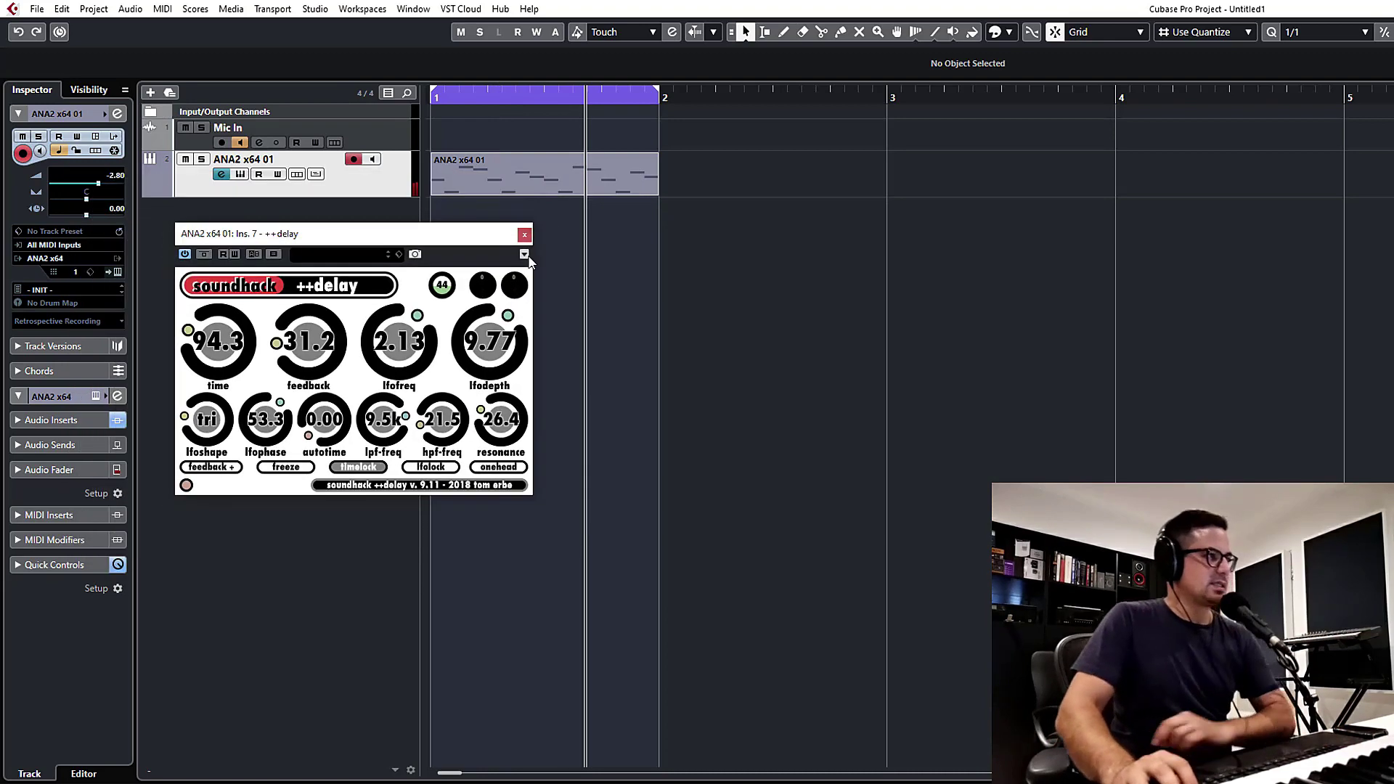
pyautogui.click(524, 234)
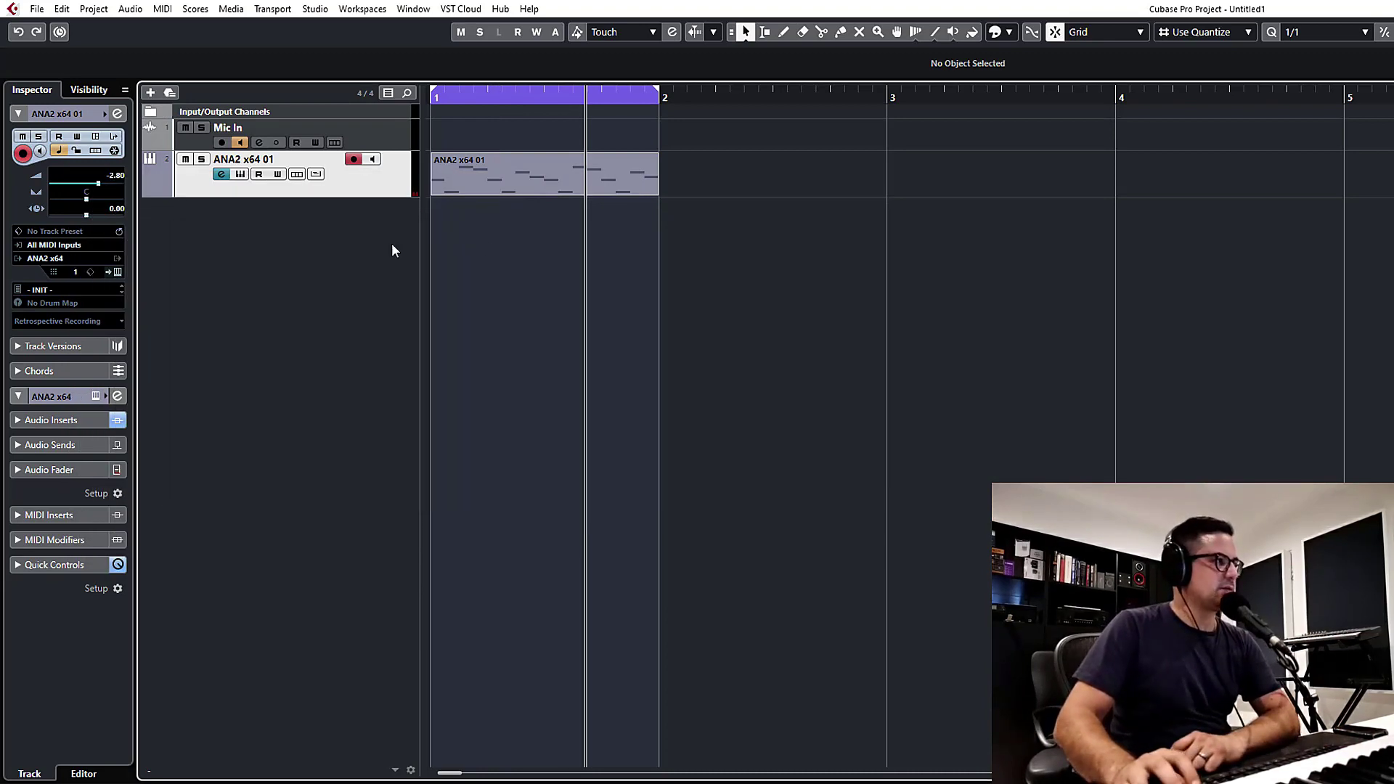
# - In the ANA2 channel's inserts, switch off ++delay, enable ValhallaFreqEcho and leave only its editor open
pyautogui.click(219, 175)
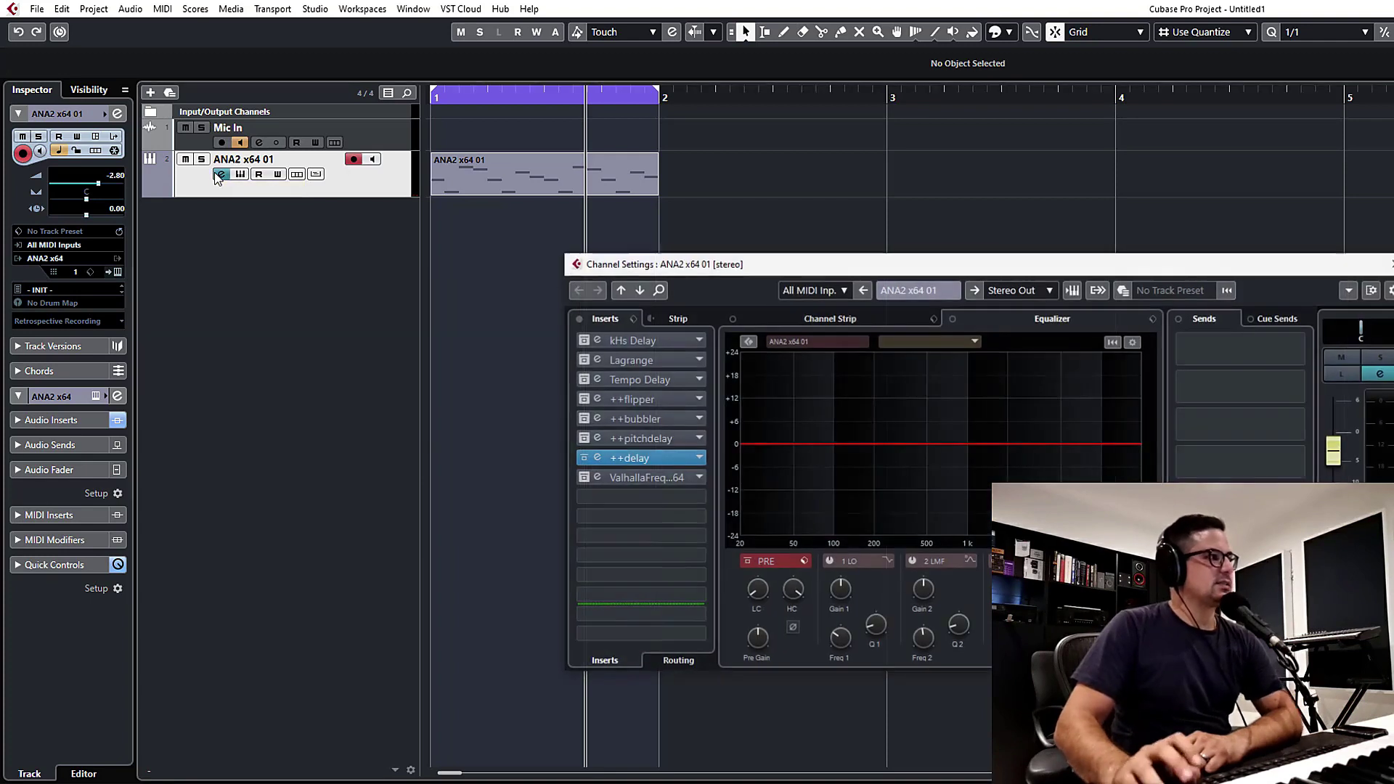
pyautogui.click(585, 458)
pyautogui.click(585, 479)
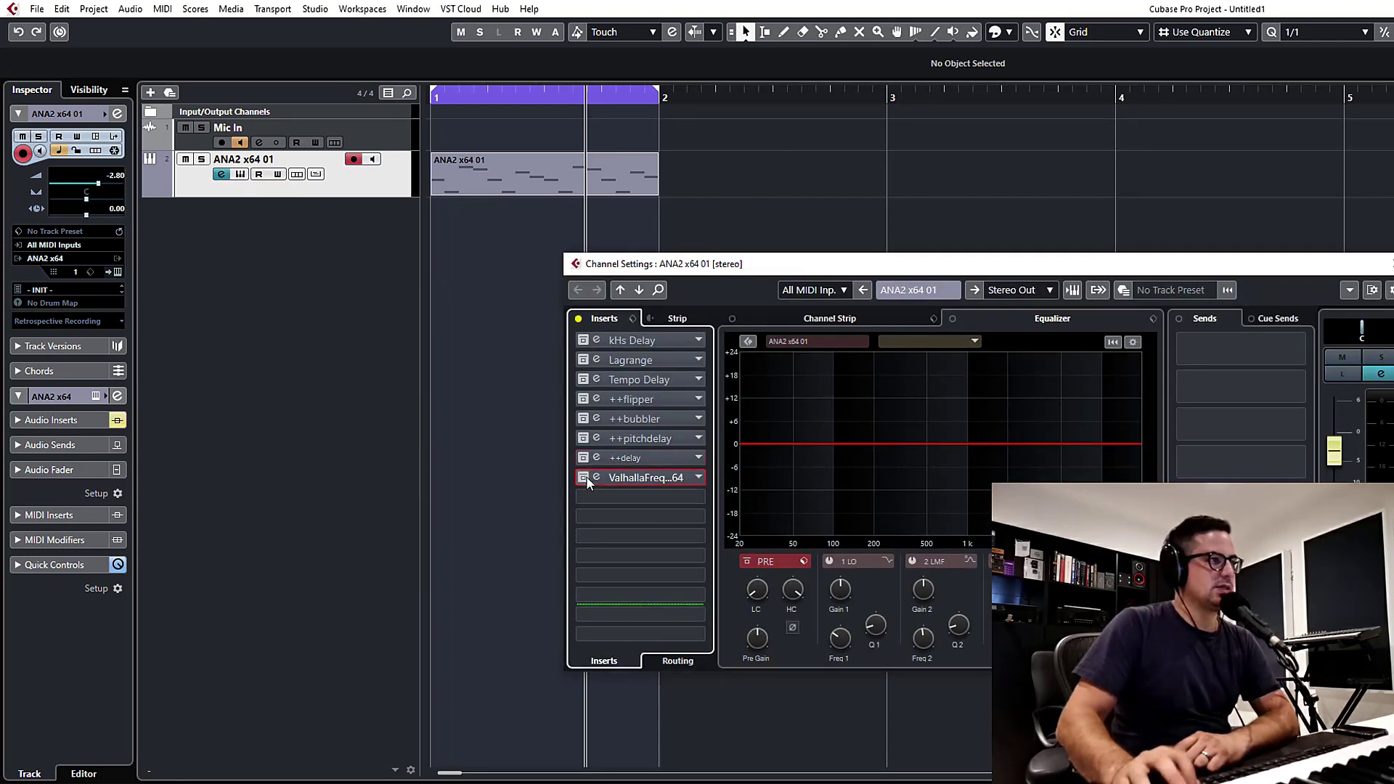
pyautogui.click(596, 477)
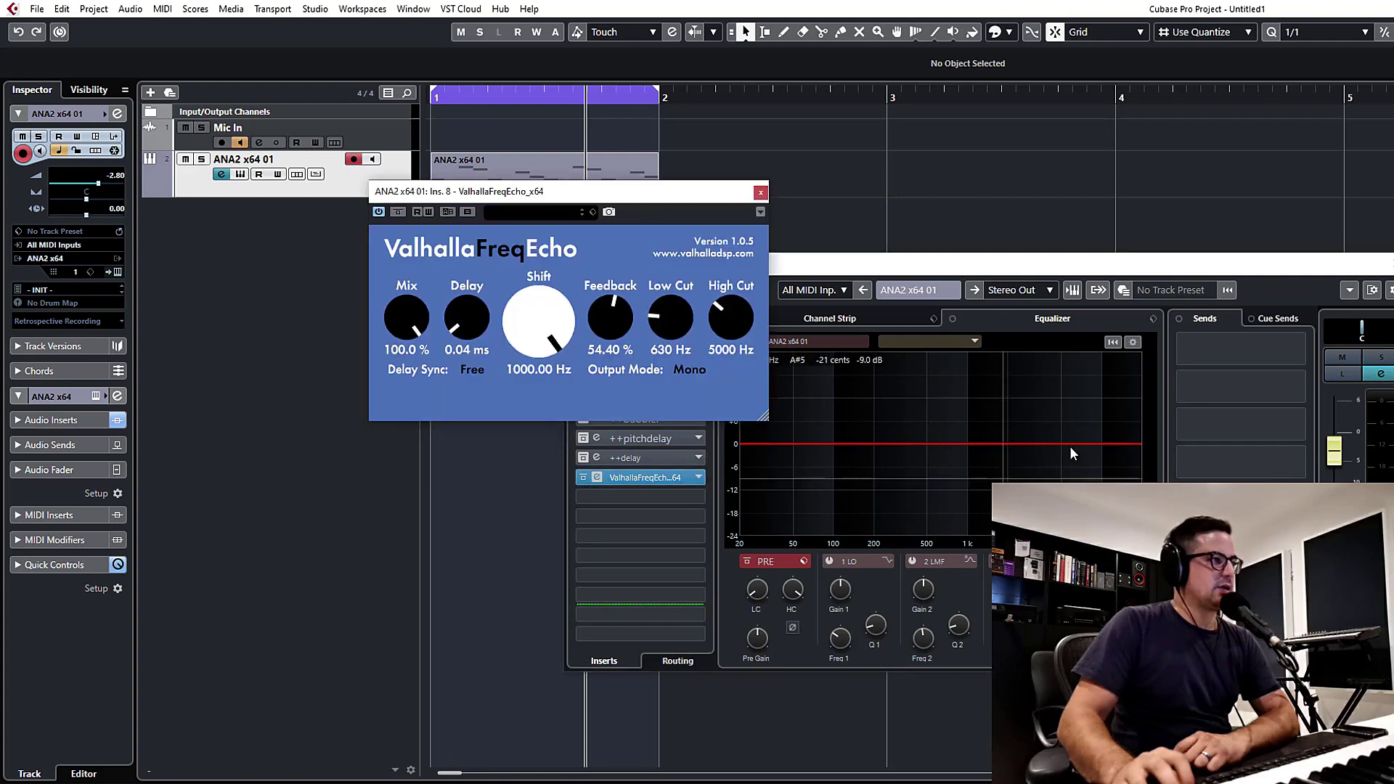
pyautogui.moveTo(618, 203); pyautogui.dragTo(390, 238)
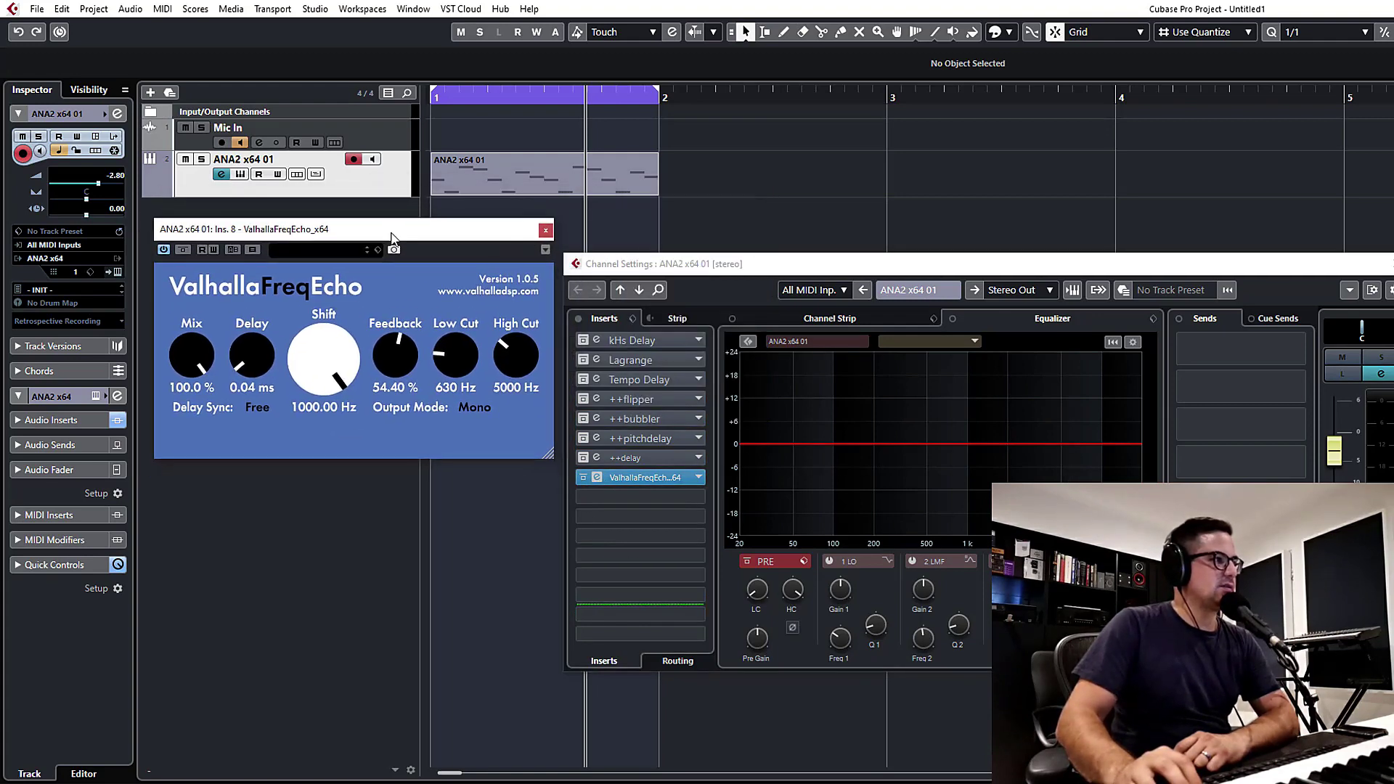
pyautogui.click(1390, 264)
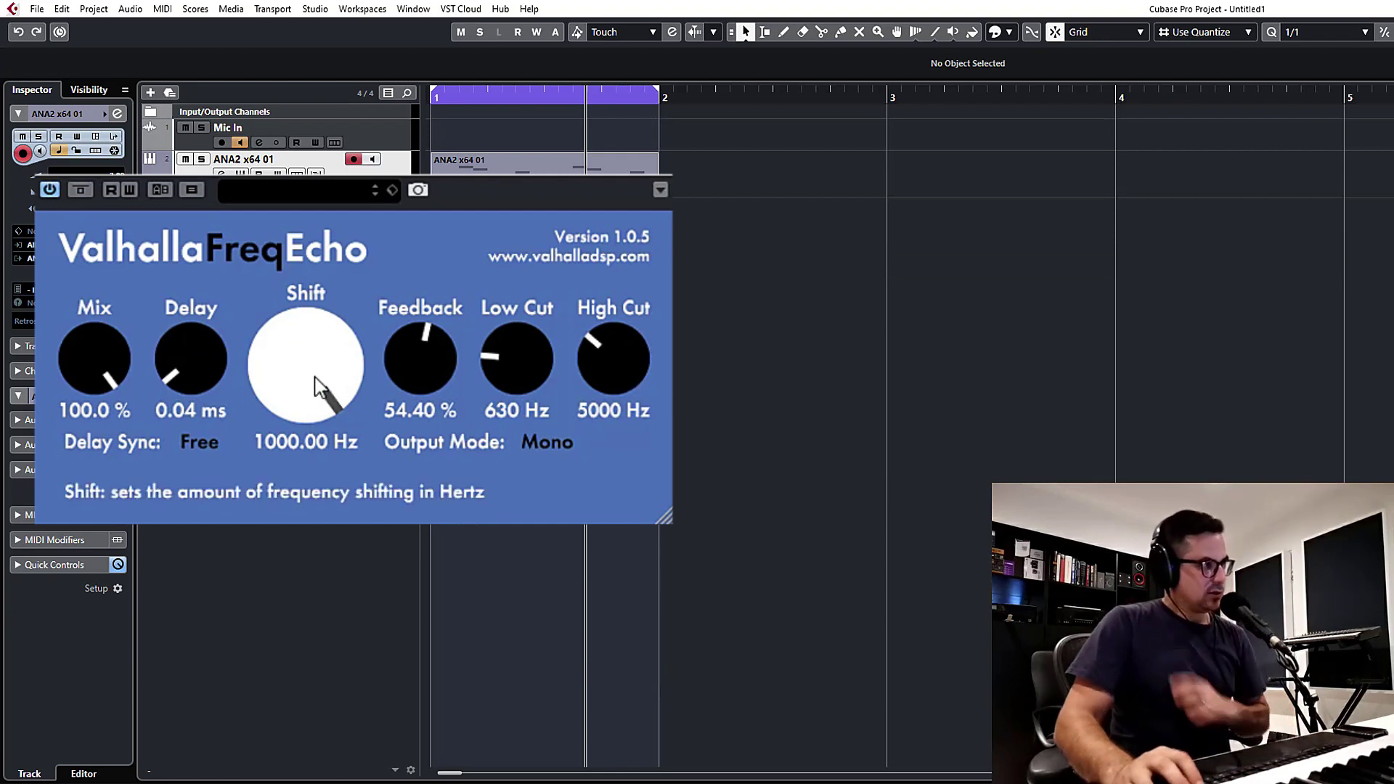
# - Reset ValhallaFreqEcho's Shift to 0 Hz
pyautogui.moveTo(324, 342); pyautogui.dragTo(333, 311)
pyautogui.click(305, 440)
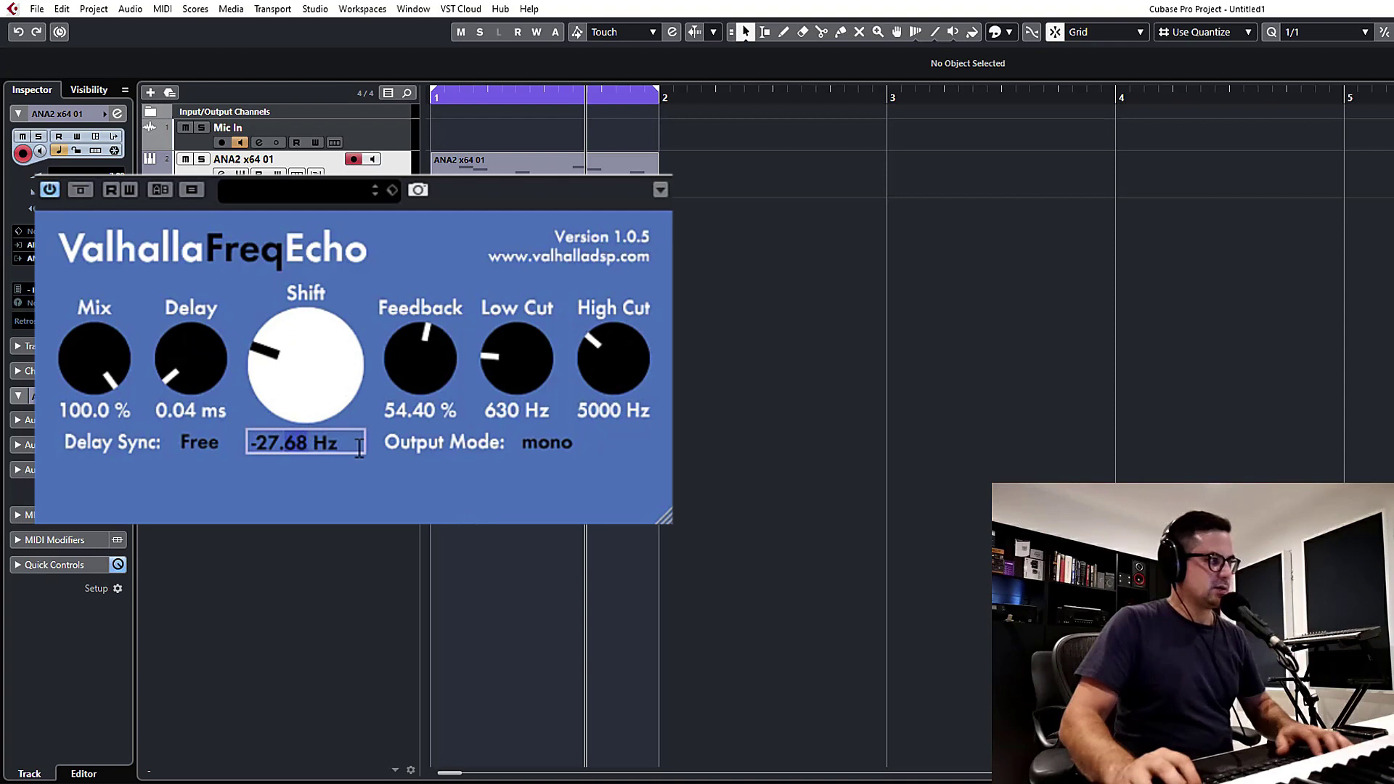
pyautogui.write('0')
pyautogui.press('Return')
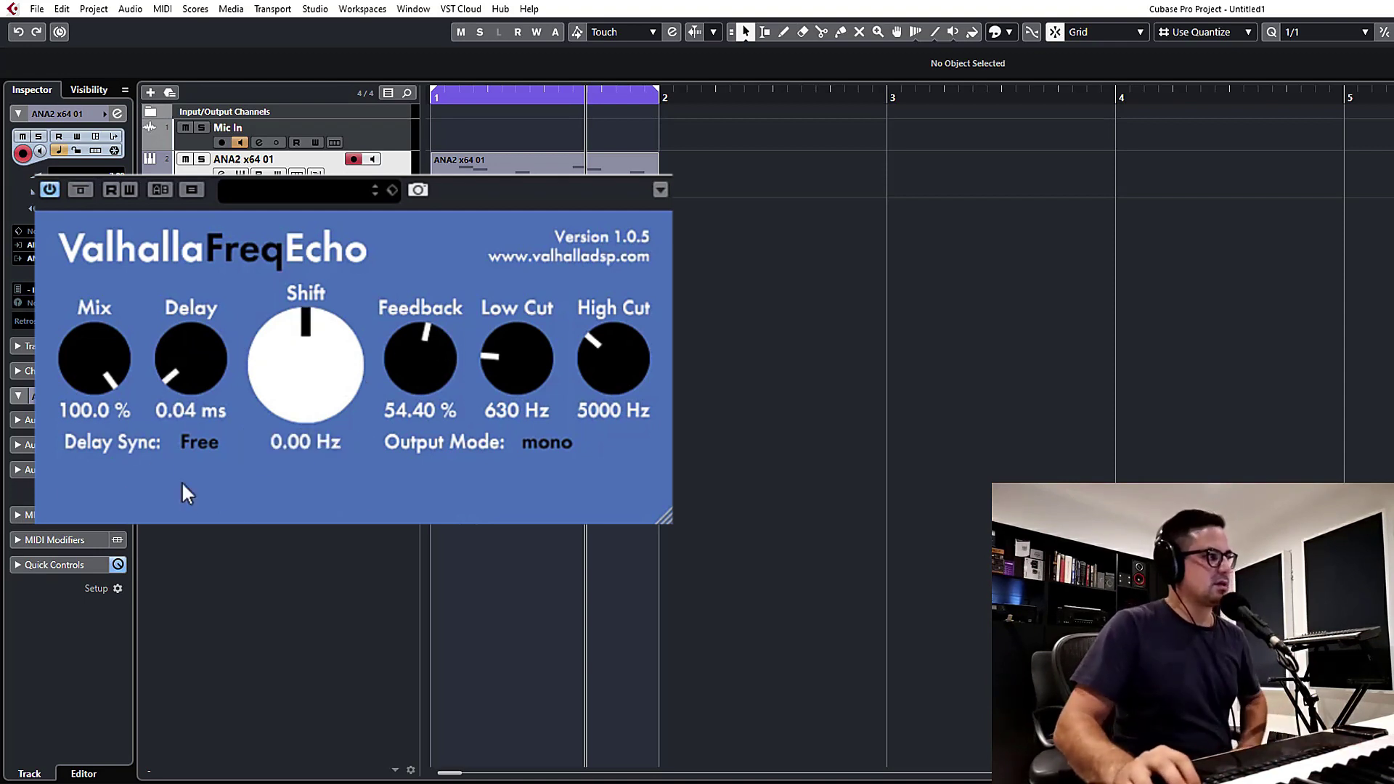
# - Set ValhallaFreqEcho's Mix to 45.6%, Delay to 0.01 ms and Delay Sync to 1/8
pyautogui.moveTo(200, 363); pyautogui.dragTo(224, 311)
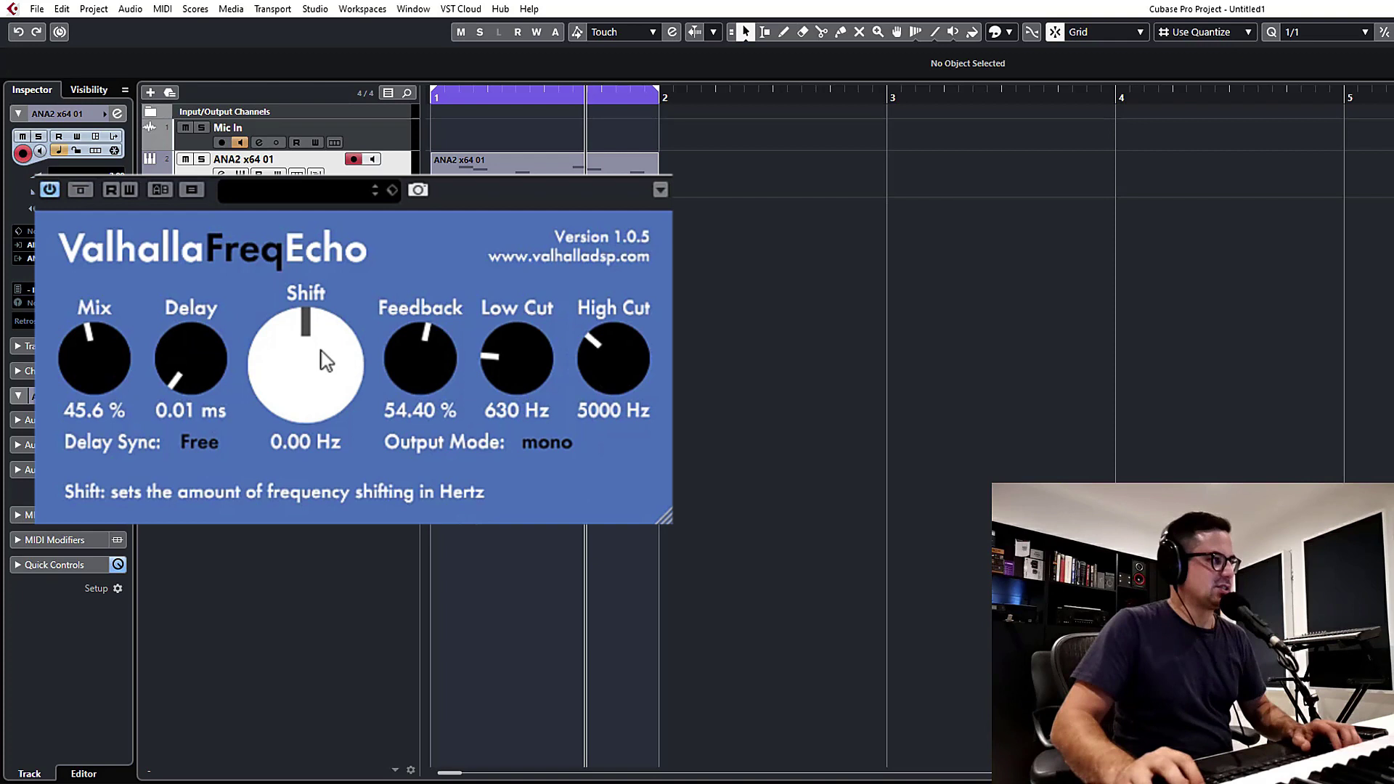
pyautogui.click(210, 441)
pyautogui.click(286, 627)
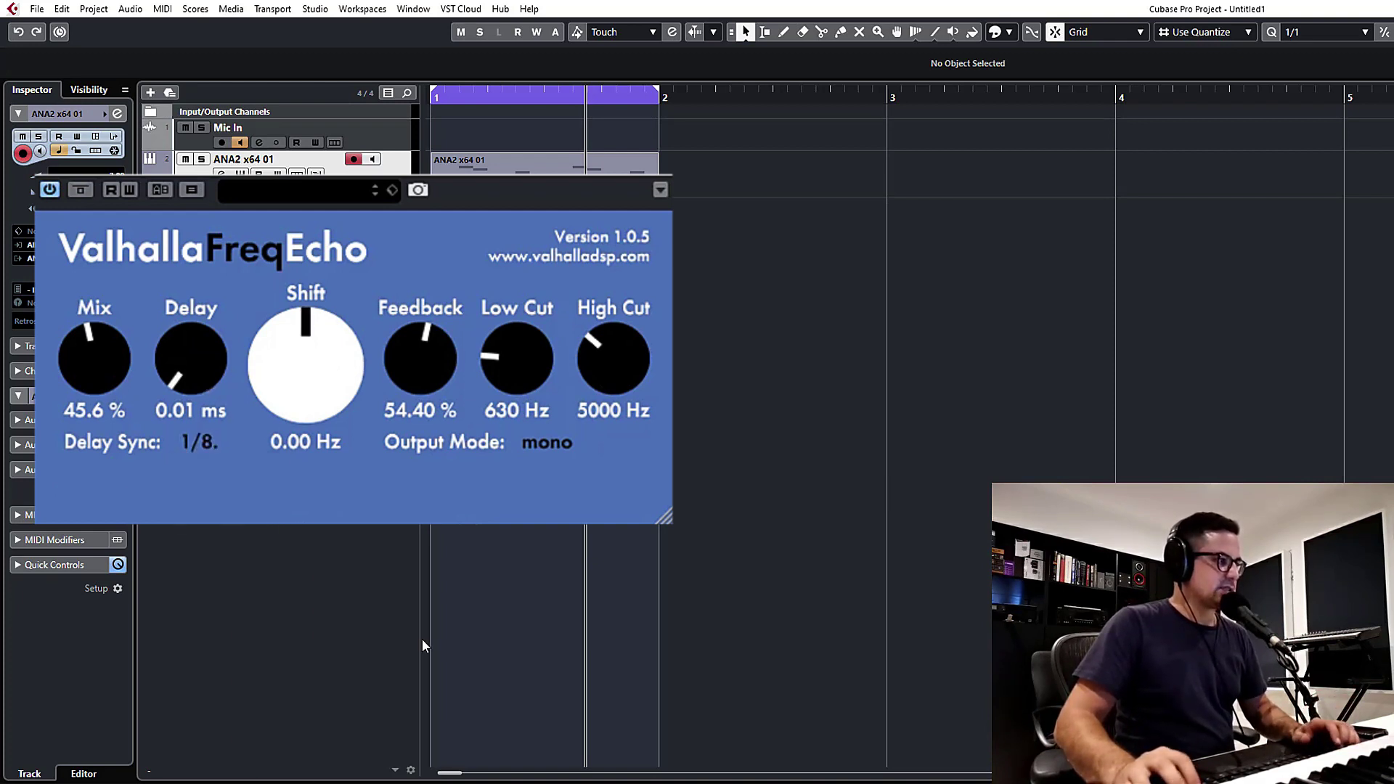
# - Play the loop from its start, with ValhallaFreqEcho's Output Mode set to stereo and Feedback to 60%
pyautogui.press('KP_Decimal')
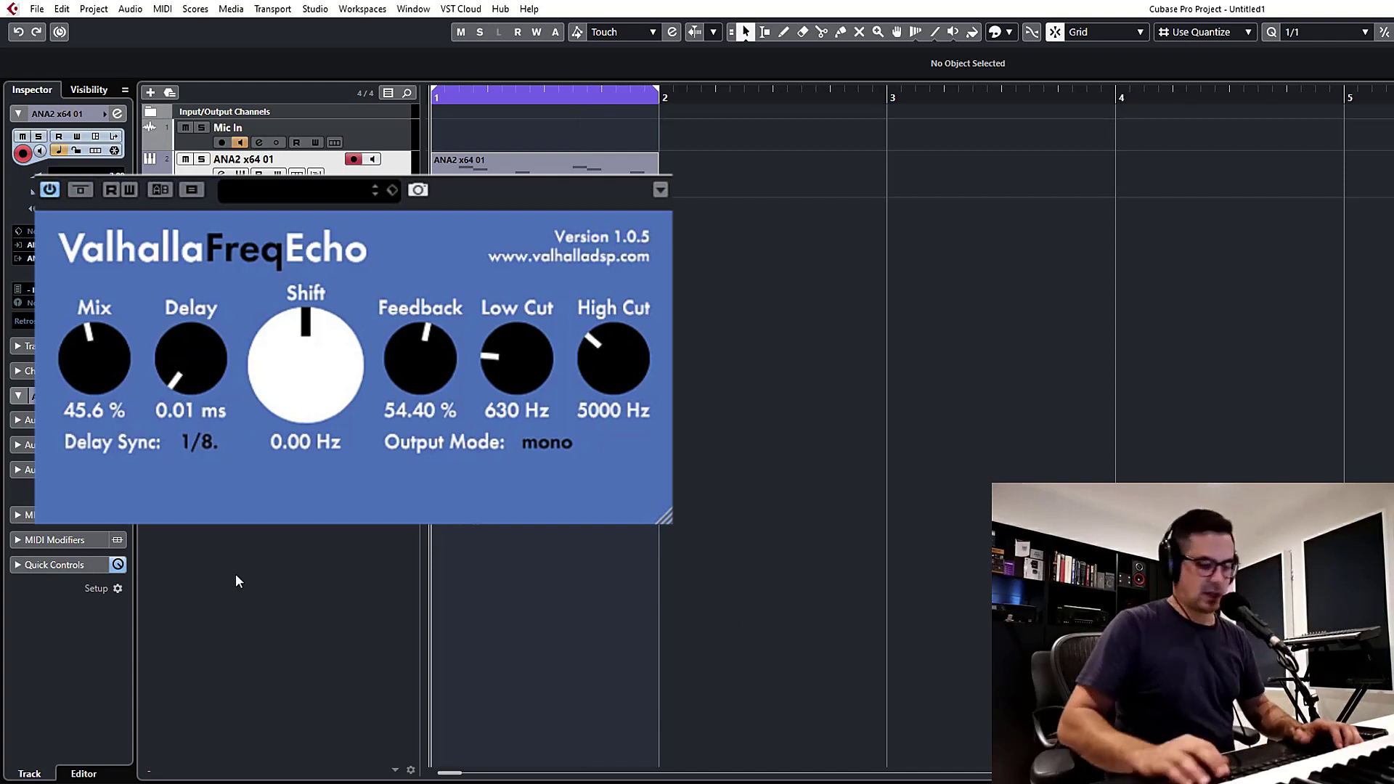
pyautogui.moveTo(186, 382)
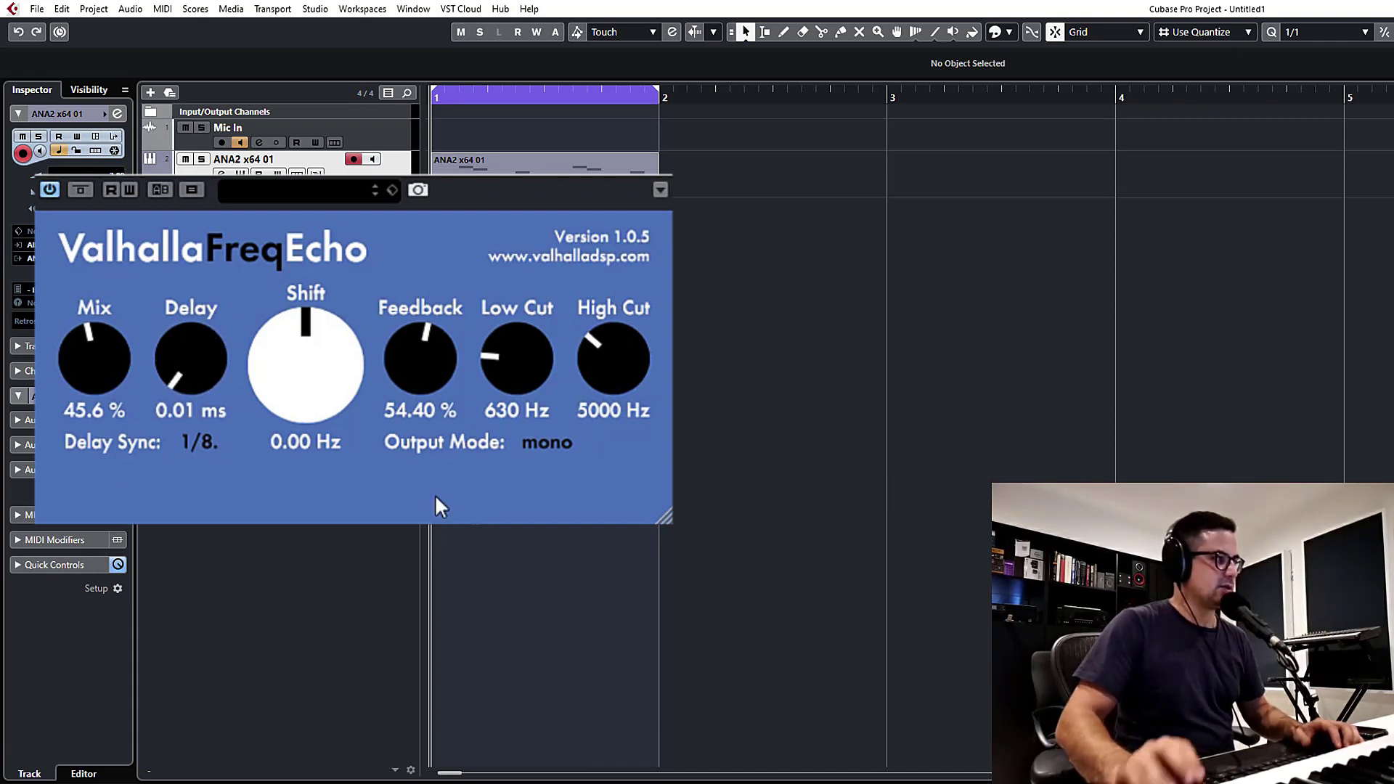
pyautogui.press('space')
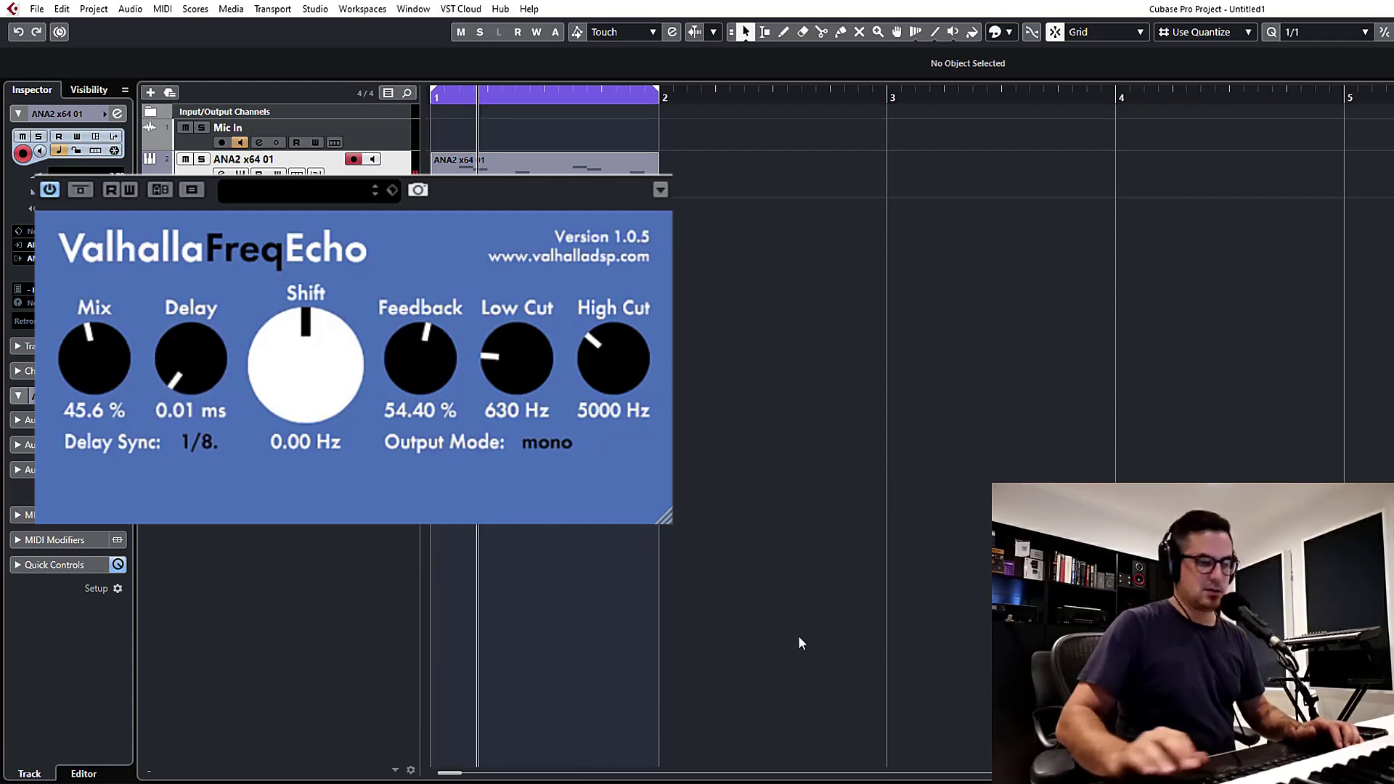
pyautogui.click(589, 441)
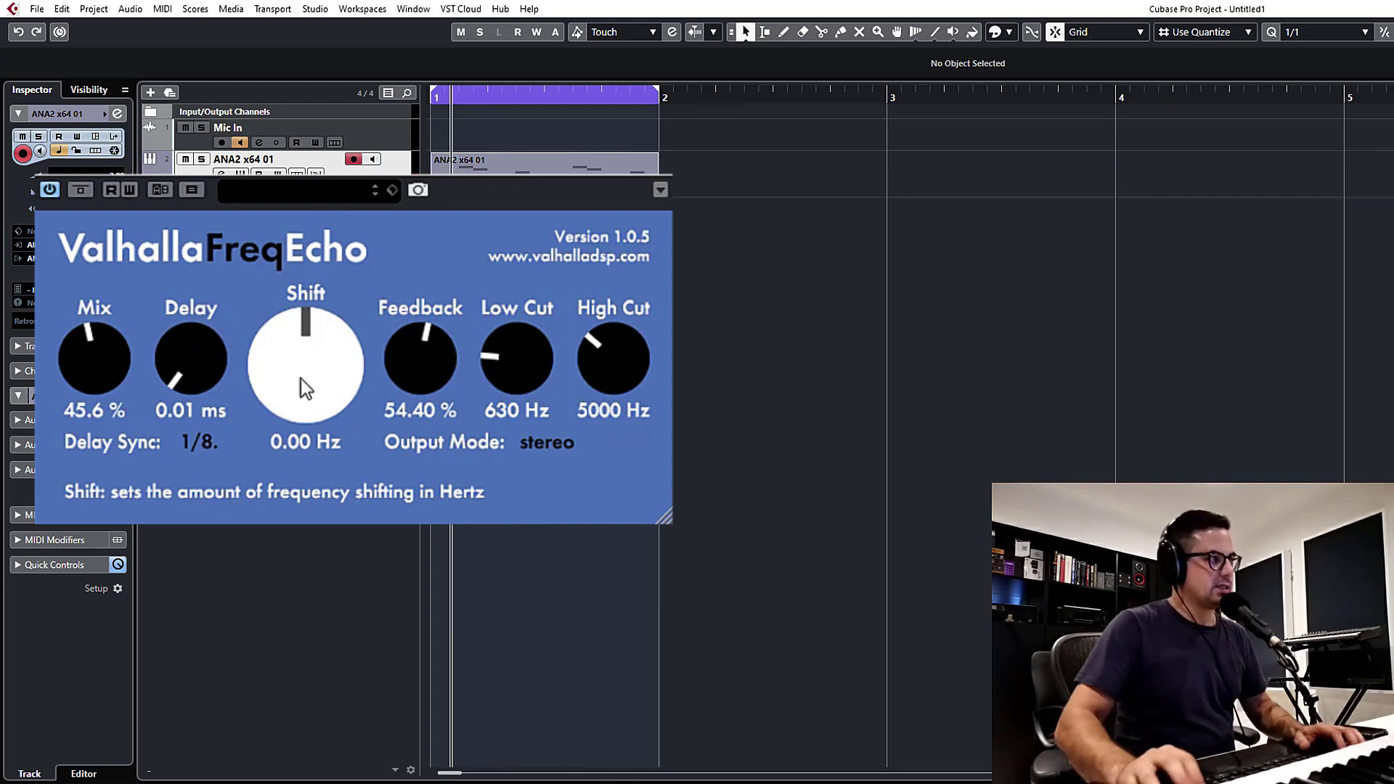
pyautogui.moveTo(420, 372); pyautogui.dragTo(420, 355)
# - Sweep ValhallaFreqEcho's Shift down to -1000 Hz and raise its Mix to 70.8%
pyautogui.moveTo(318, 385); pyautogui.dragTo(317, 383)
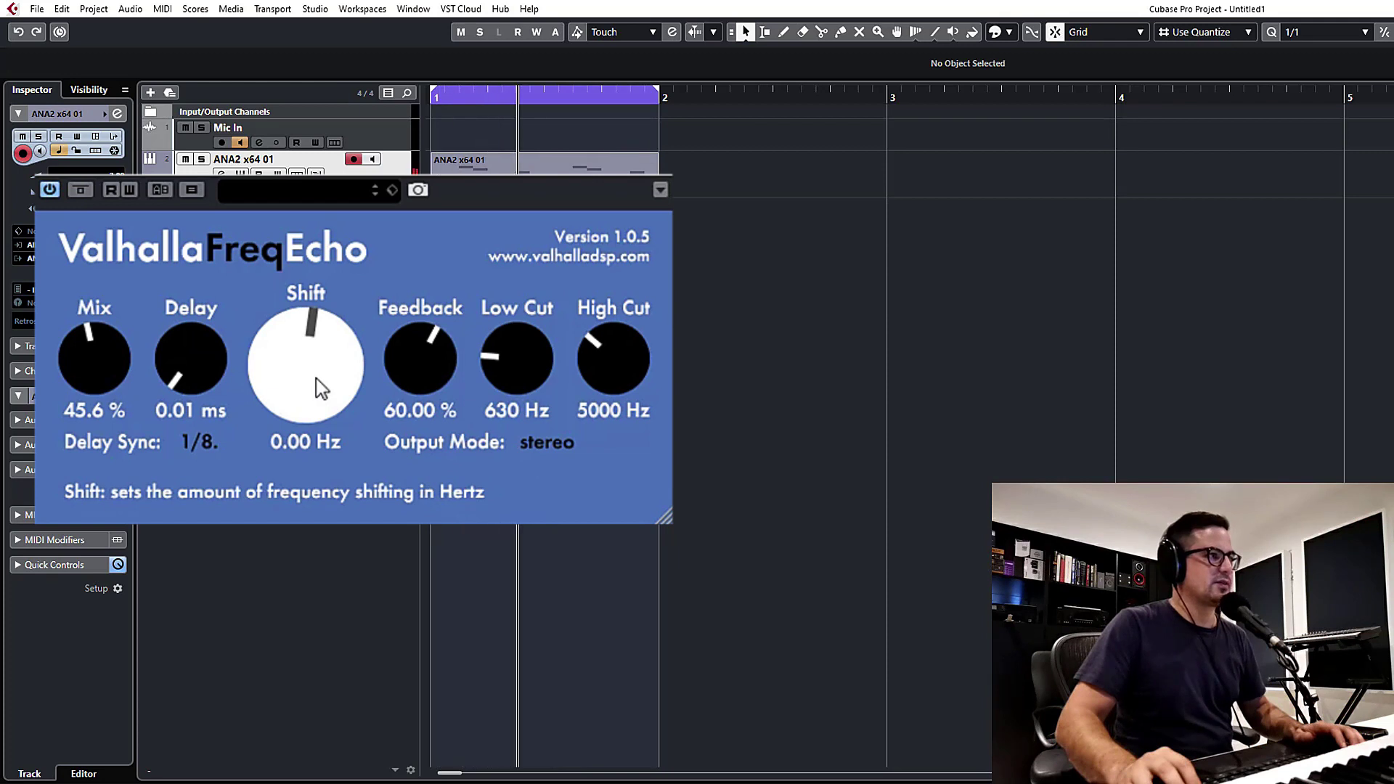
pyautogui.moveTo(317, 377); pyautogui.dragTo(267, 412)
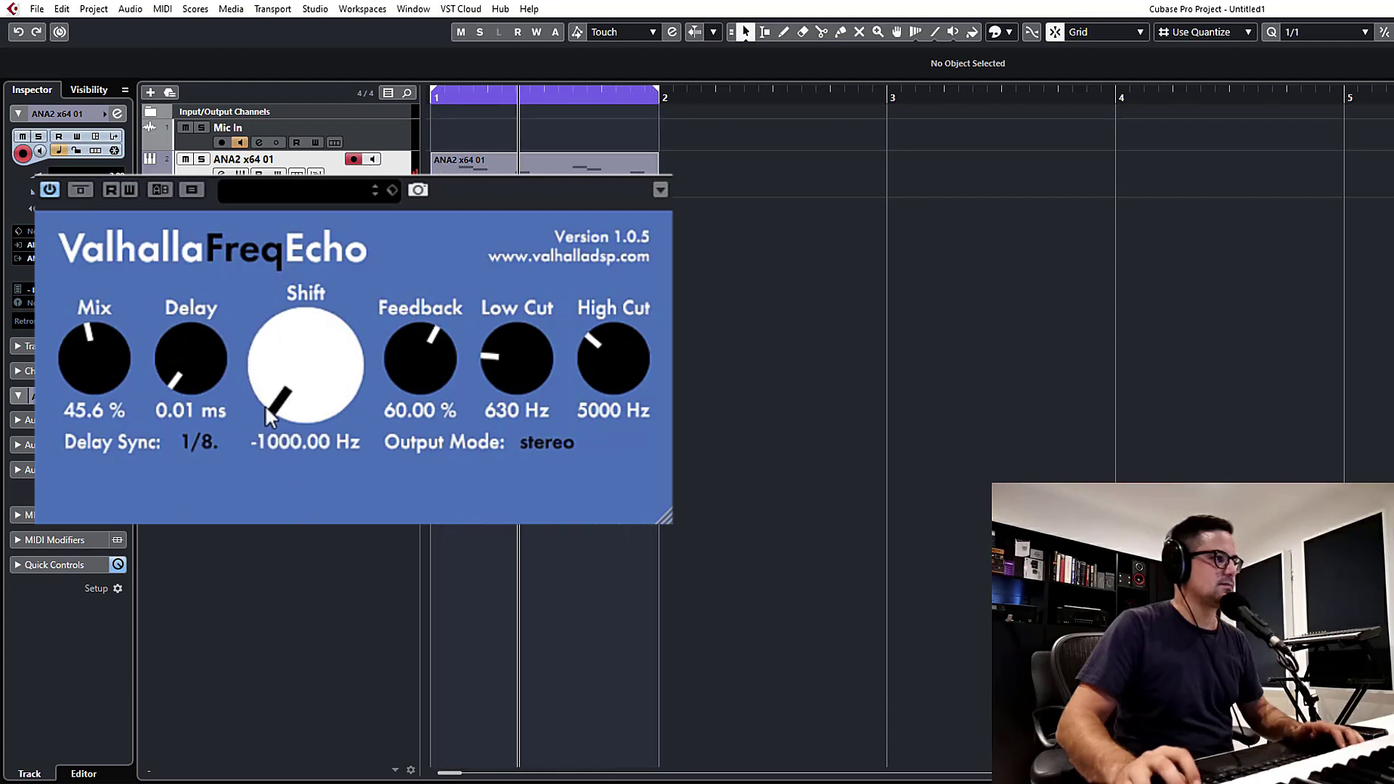
pyautogui.moveTo(144, 335); pyautogui.dragTo(199, 171)
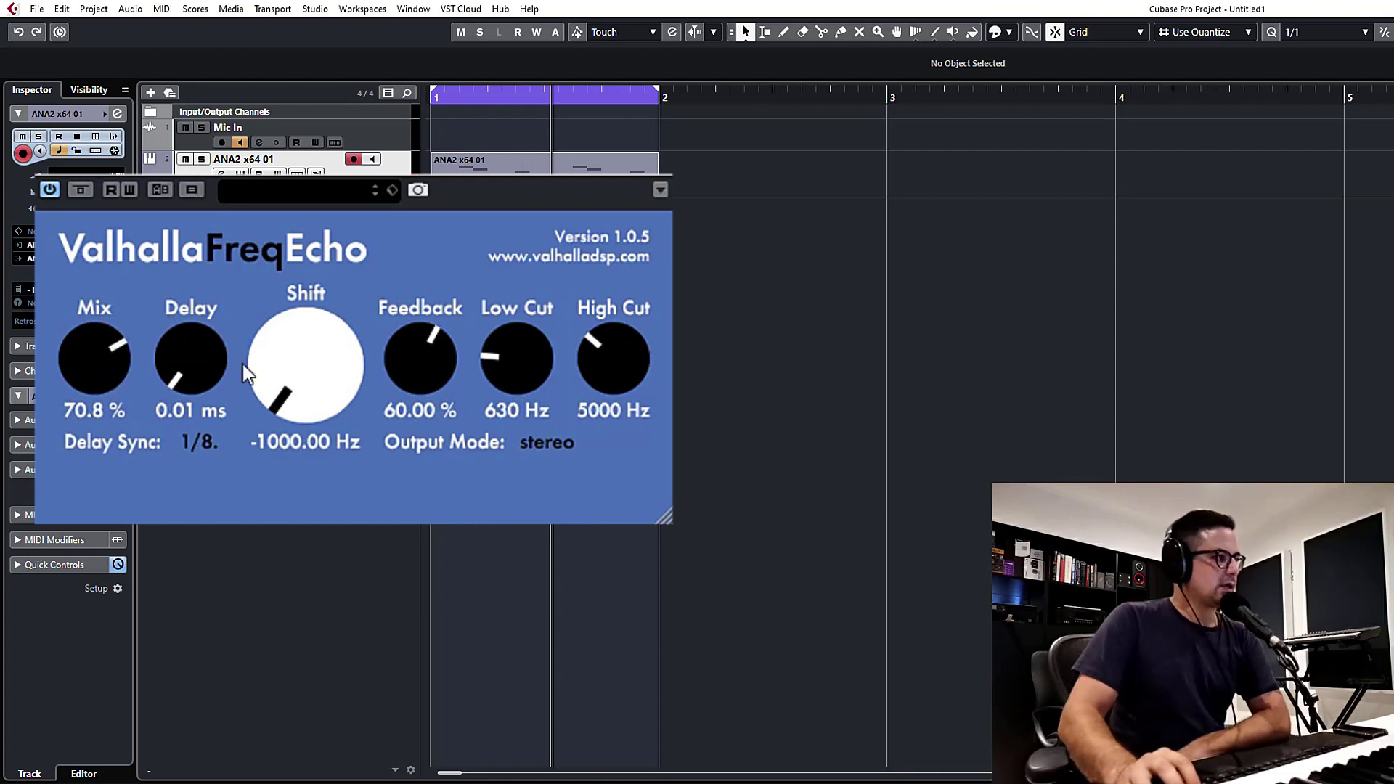
# - Set ValhallaFreqEcho's Delay Sync to Free and its Mix to 100%
pyautogui.click(202, 432)
pyautogui.click(211, 471)
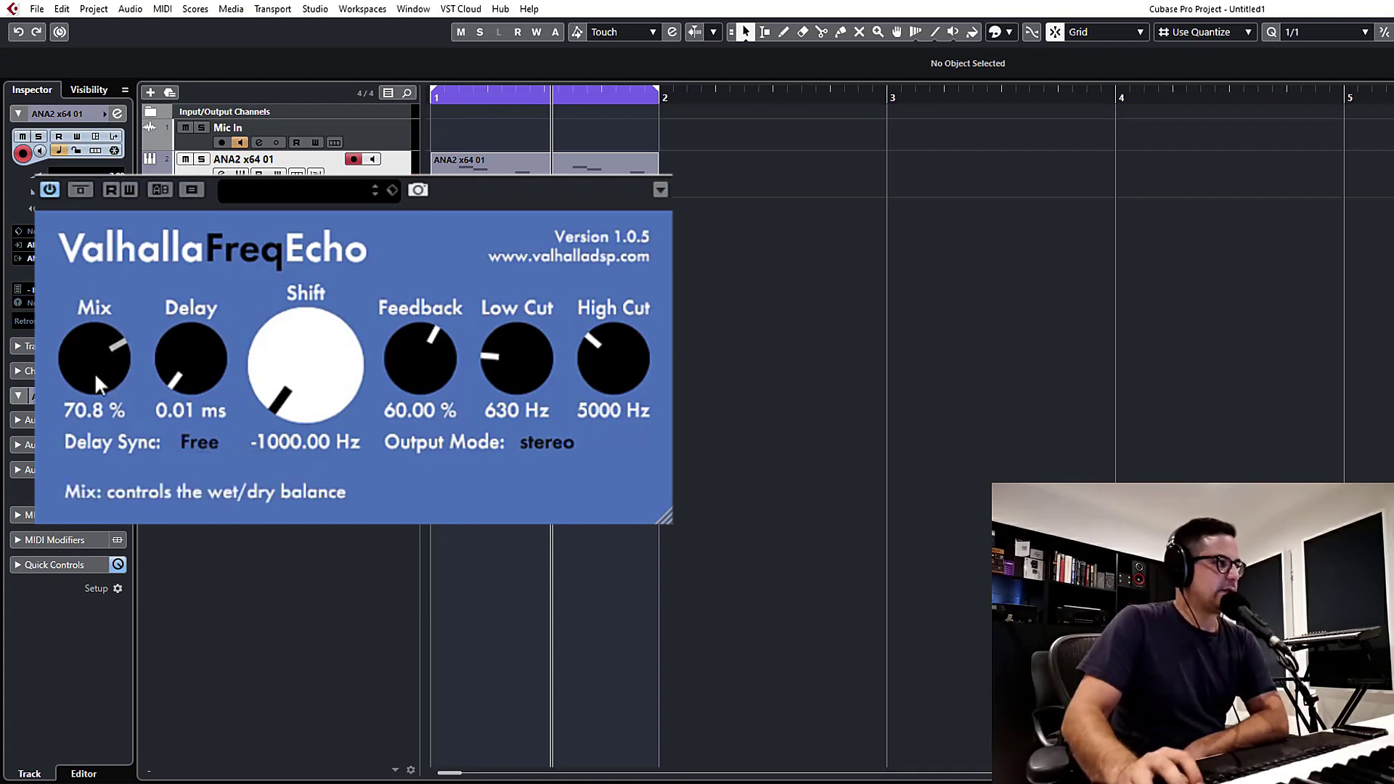
pyautogui.moveTo(117, 347); pyautogui.dragTo(137, 166)
# - Audition a 0.01 ms Delay with Shift brought back to about 0 Hz, and switch Output Mode to mono
pyautogui.moveTo(191, 356); pyautogui.dragTo(212, 331)
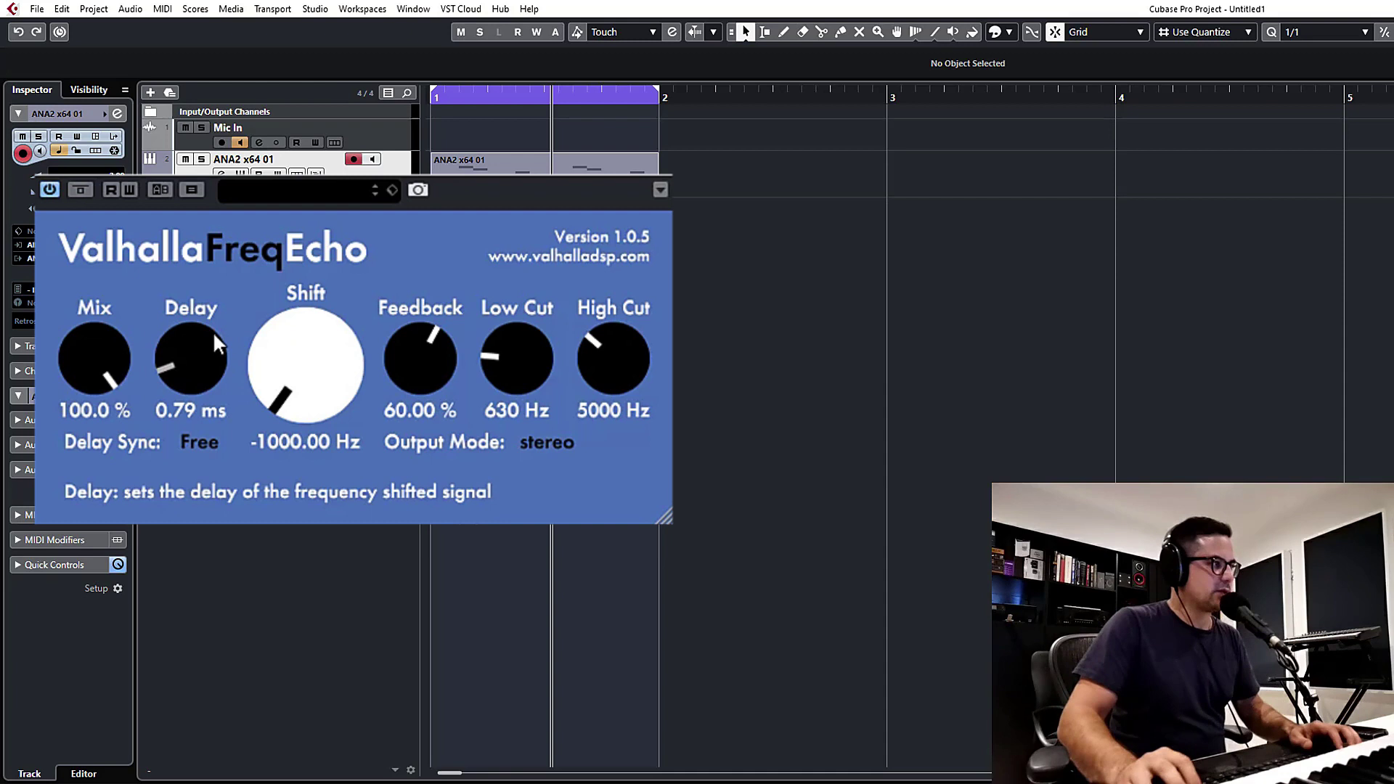
pyautogui.moveTo(319, 425); pyautogui.dragTo(301, 337)
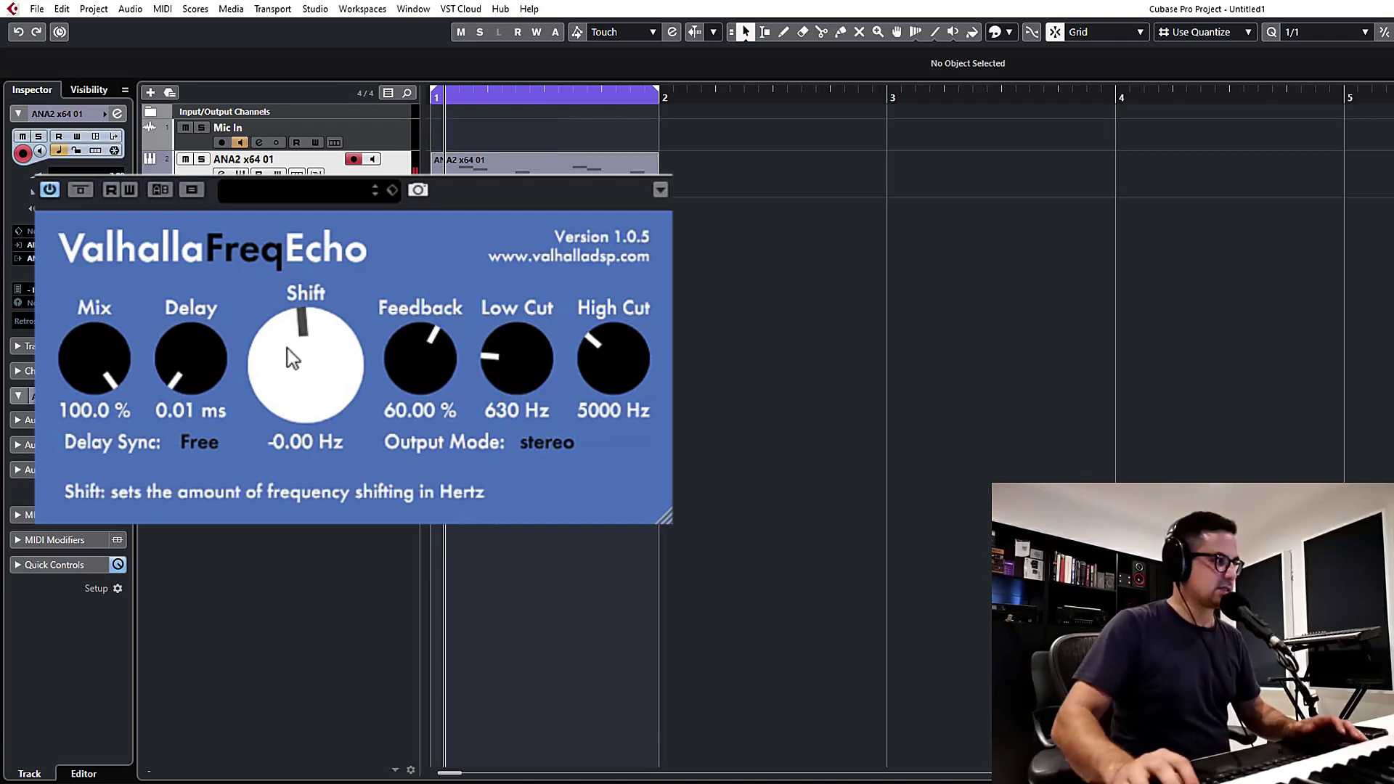
pyautogui.click(559, 446)
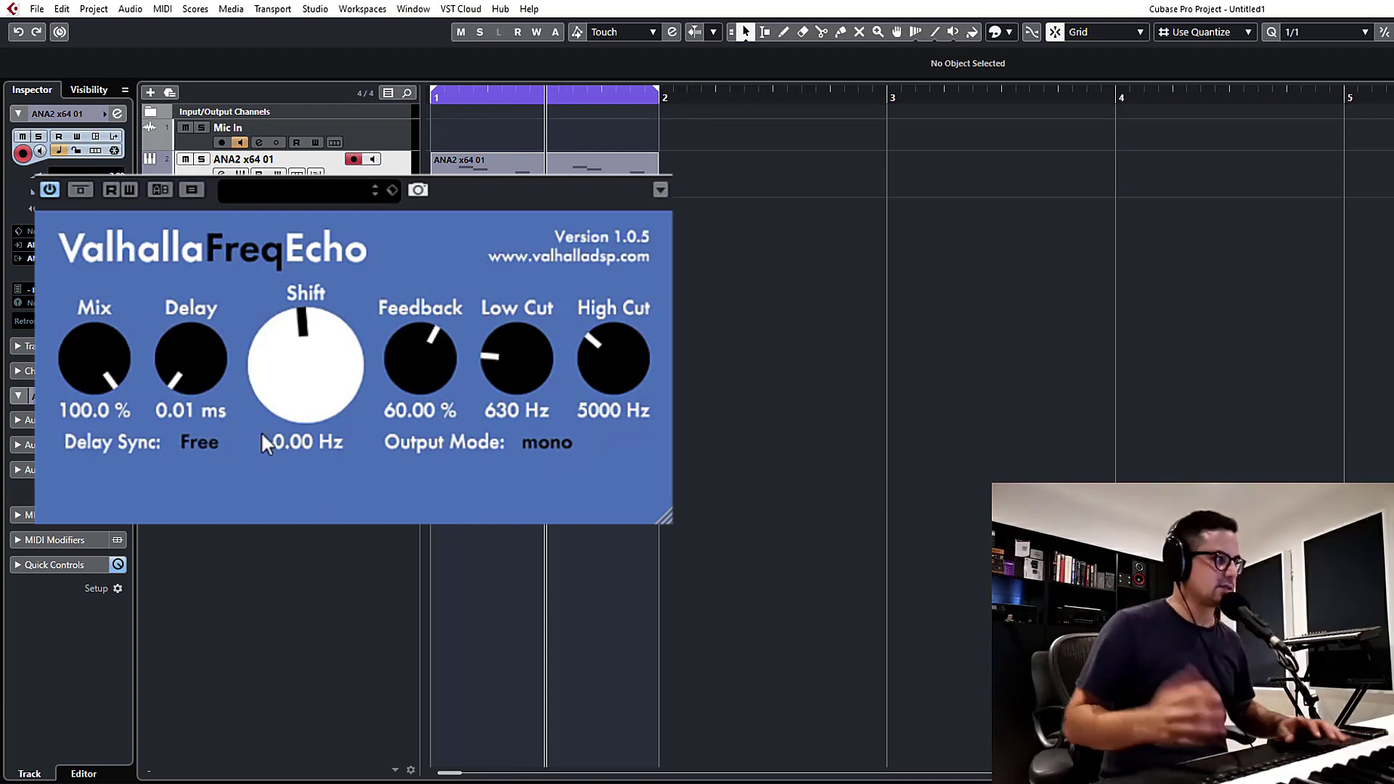
# - Restart the loop from its beginning and set ValhallaFreqEcho's Shift to 1.10 Hz and Delay to 14.58 ms
pyautogui.press('.')
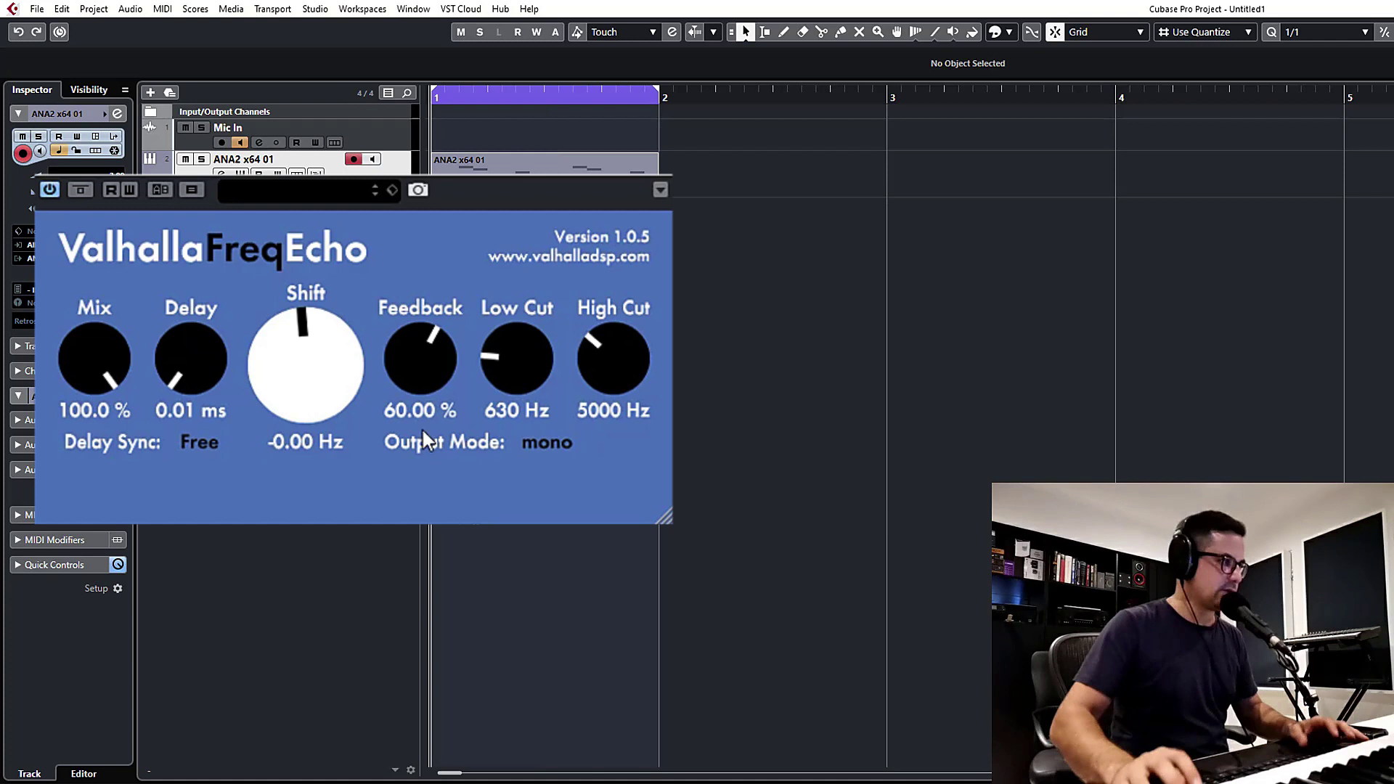
pyautogui.press('space')
pyautogui.moveTo(302, 401); pyautogui.dragTo(307, 356)
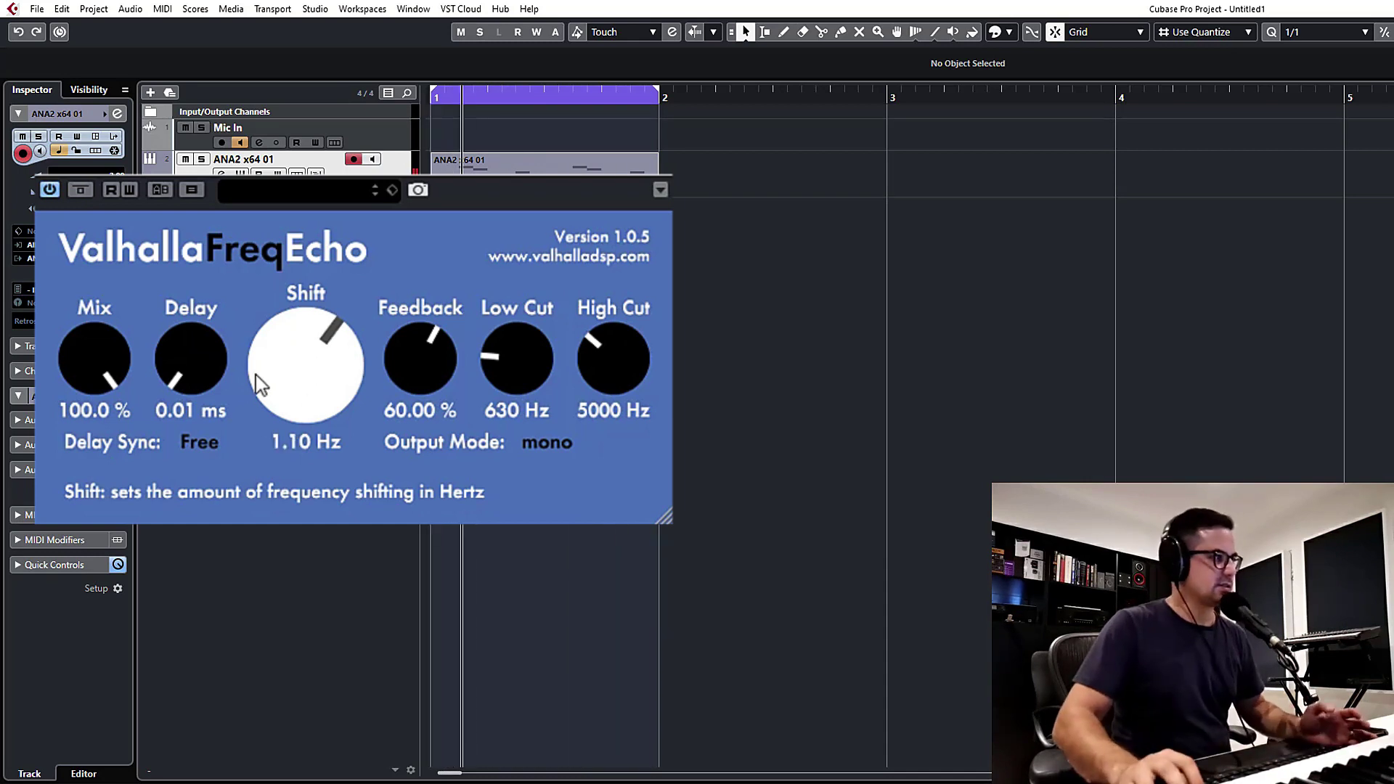
pyautogui.moveTo(225, 346); pyautogui.dragTo(248, 268)
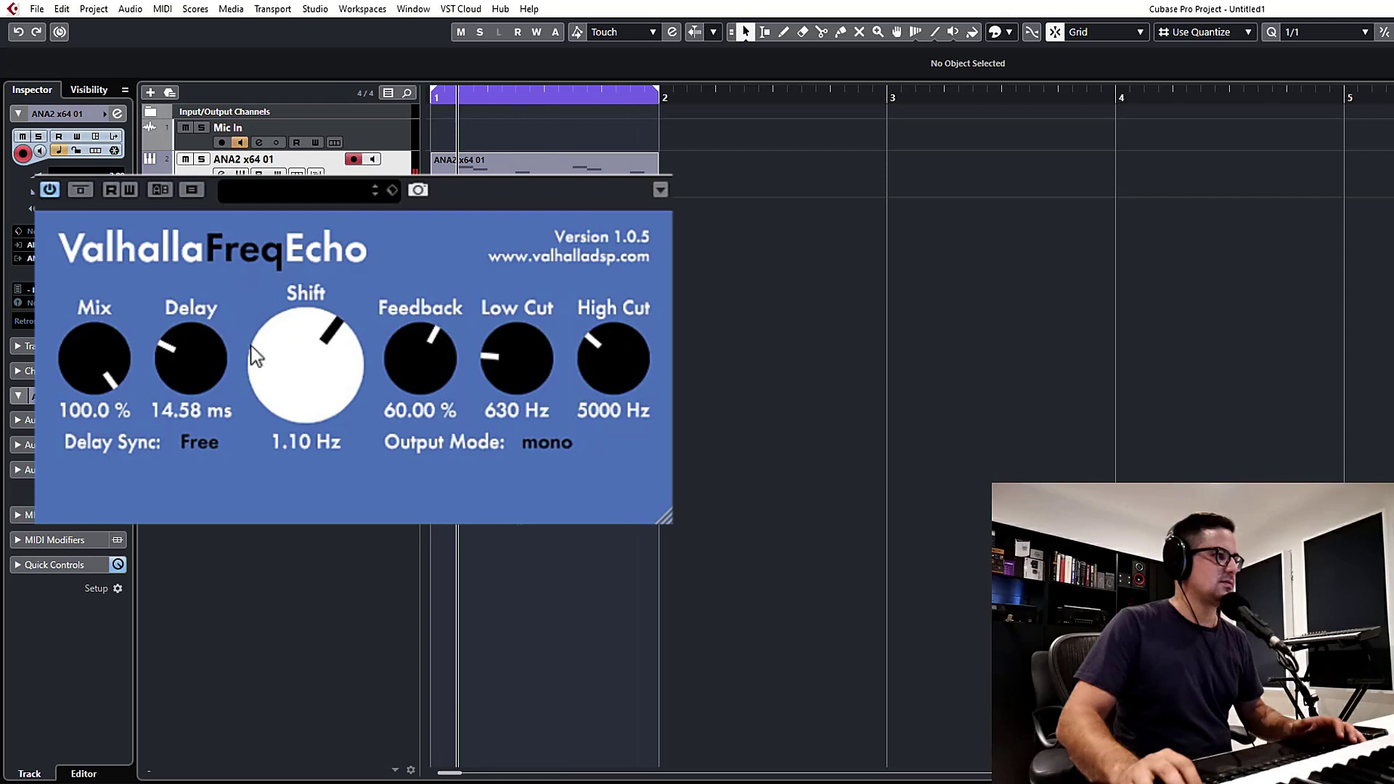
# - Set ValhallaFreqEcho's Feedback to 57.60% and Delay to 0.04 ms, sweeping Shift to 1000 Hz and then -1000 Hz
pyautogui.moveTo(410, 378)
pyautogui.mouseDown()
pyautogui.moveTo(422, 335)
pyautogui.moveTo(421, 377)
pyautogui.mouseUp()
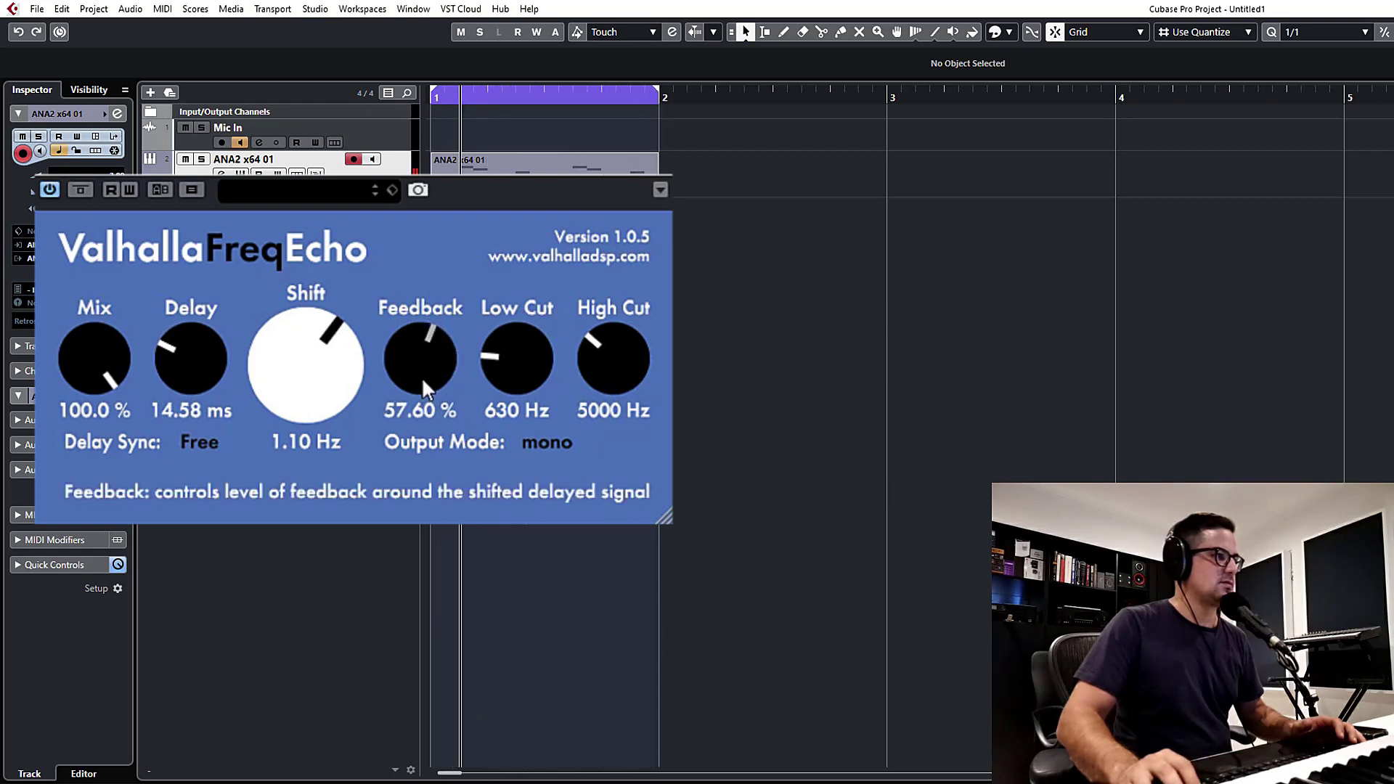
pyautogui.moveTo(305, 392); pyautogui.dragTo(322, 241)
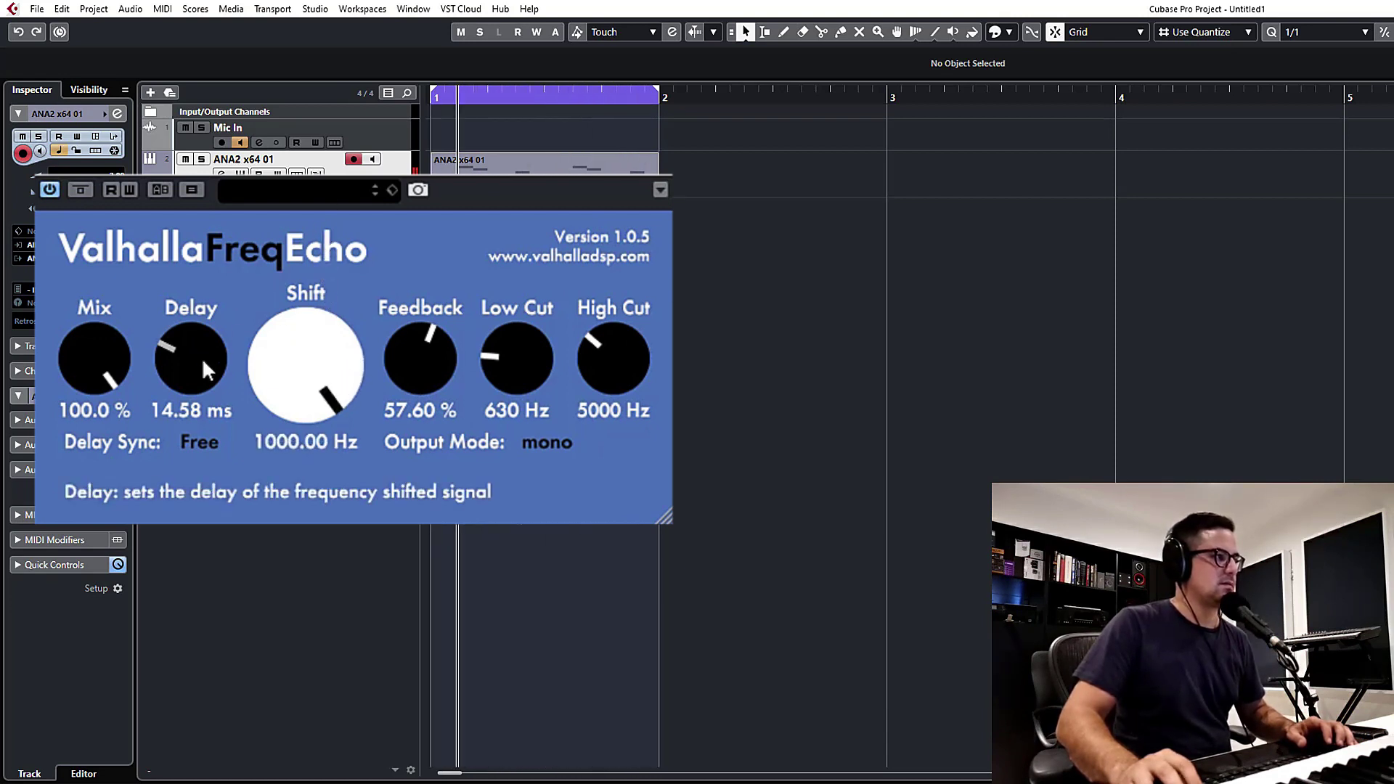
pyautogui.moveTo(202, 357); pyautogui.dragTo(201, 429)
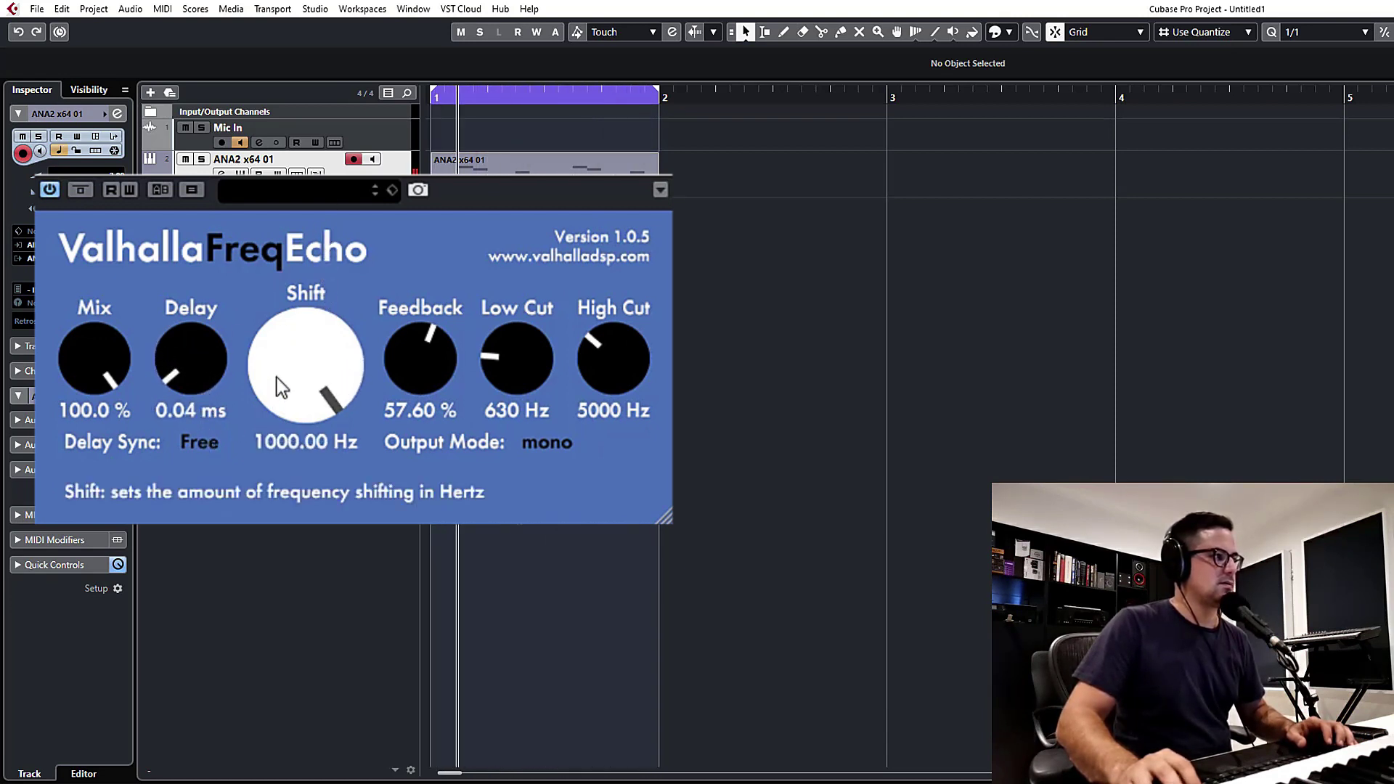
pyautogui.moveTo(277, 377); pyautogui.dragTo(288, 633)
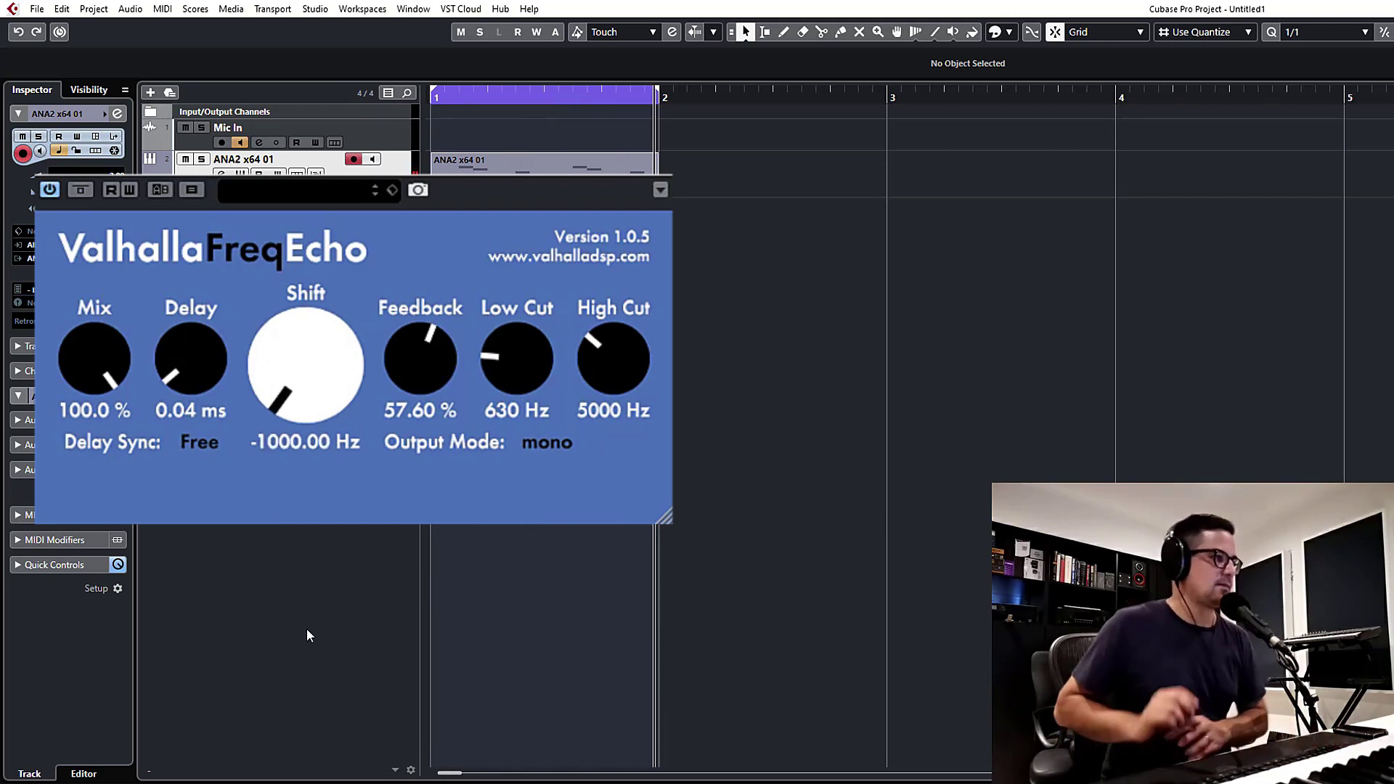